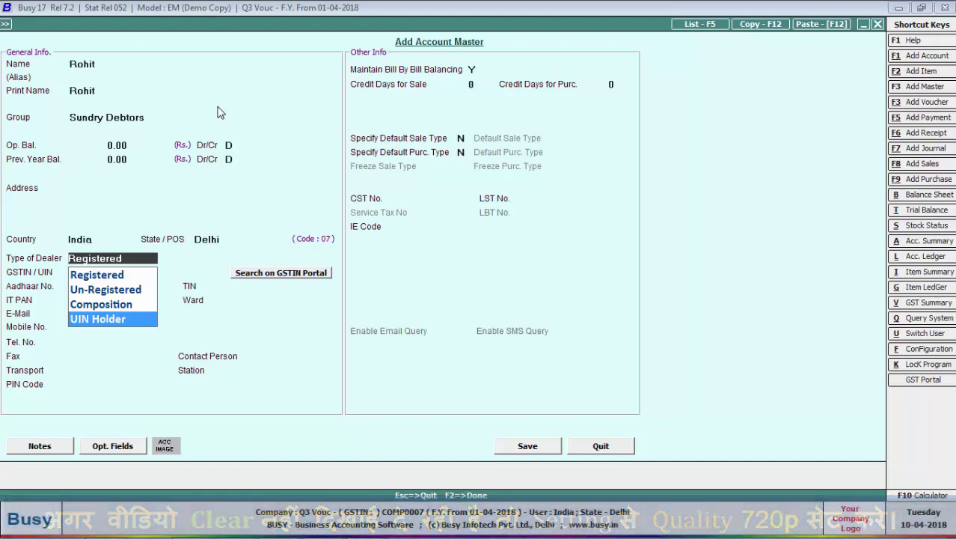
Step: Try to proceed with the new debtor's account as a Registered dealer while leaving the GSTIN/UIN blank
key("Up")
key("Up")
key("Up")
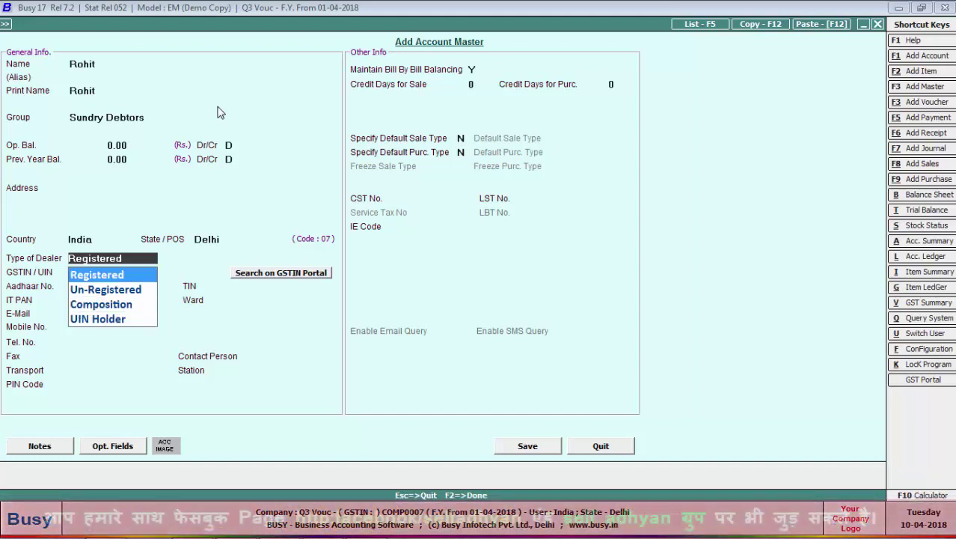
key("Return")
key("Return")
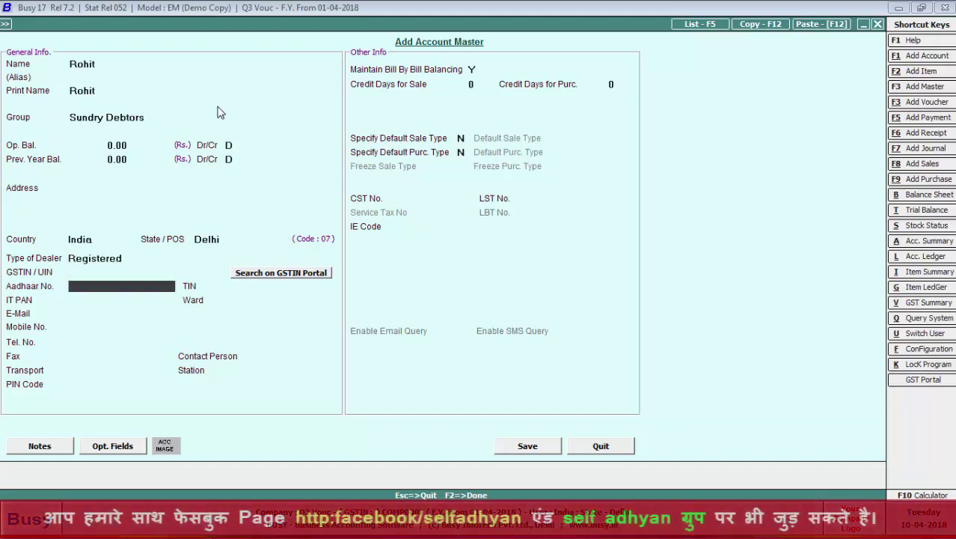
key("Return")
key("Return")
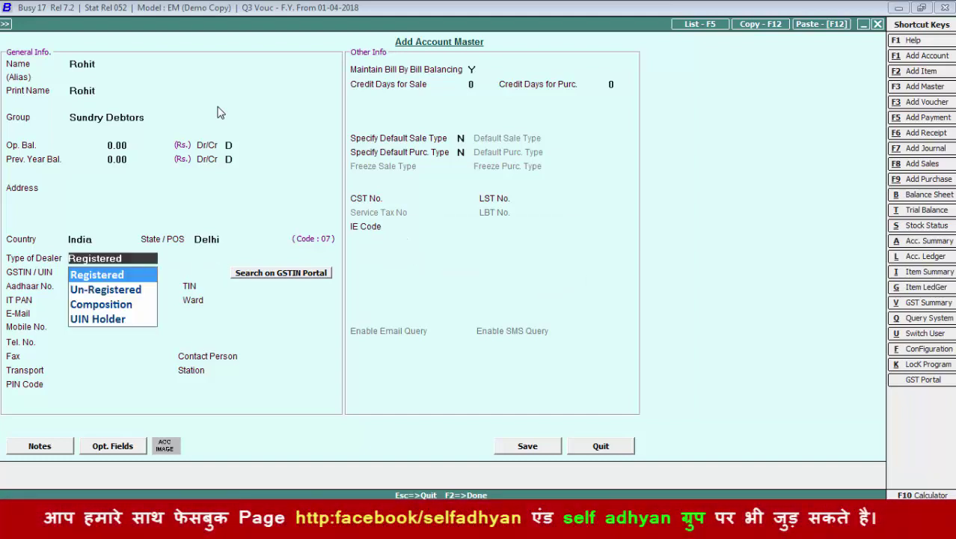
key("Return")
key("Return")
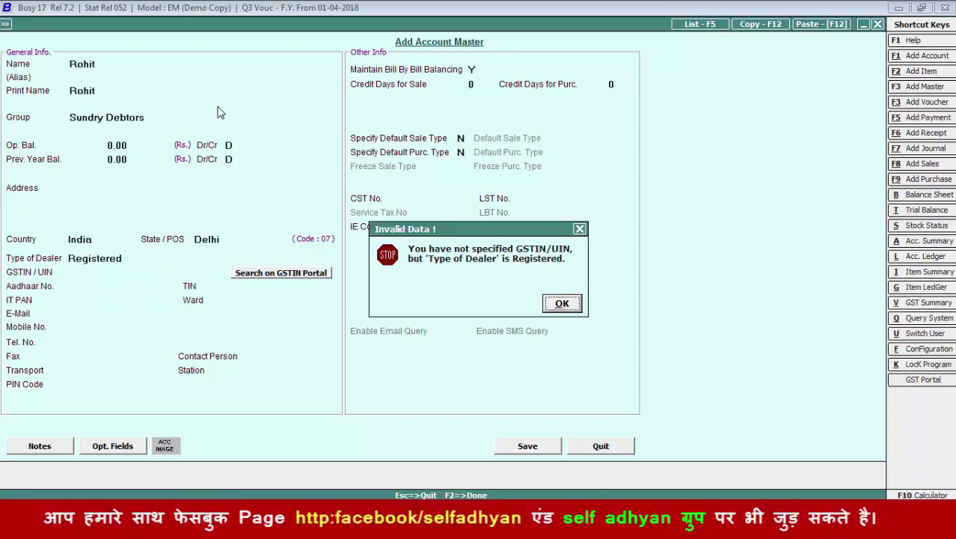
key("Return")
key("Return")
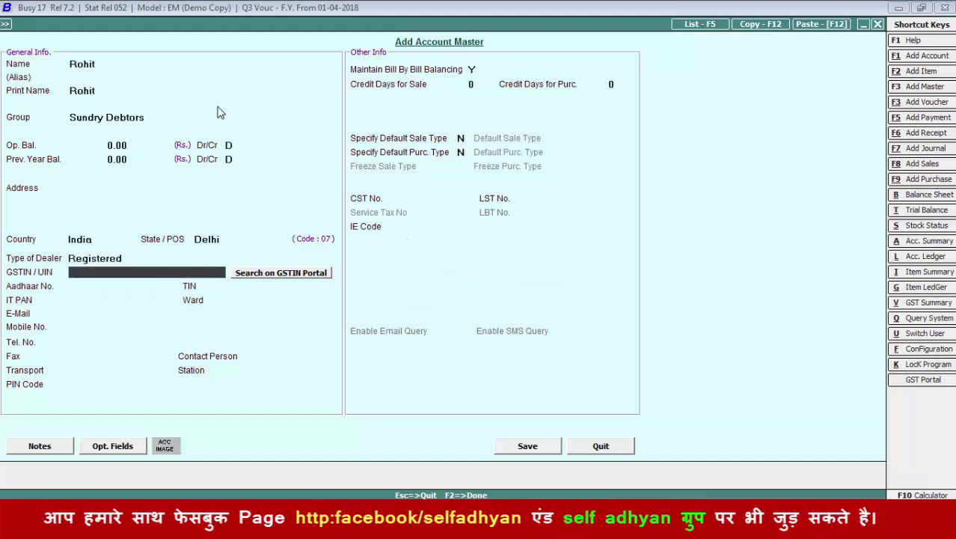
Step: Set the debtor account's type of dealer to Un-Registered and save the account
key("Escape")
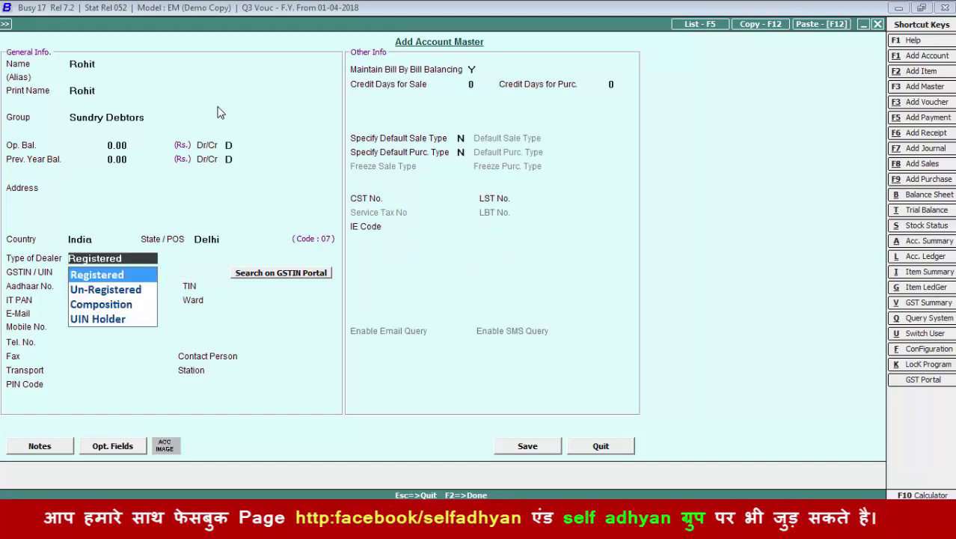
key("Down")
key("Return")
key("Return")
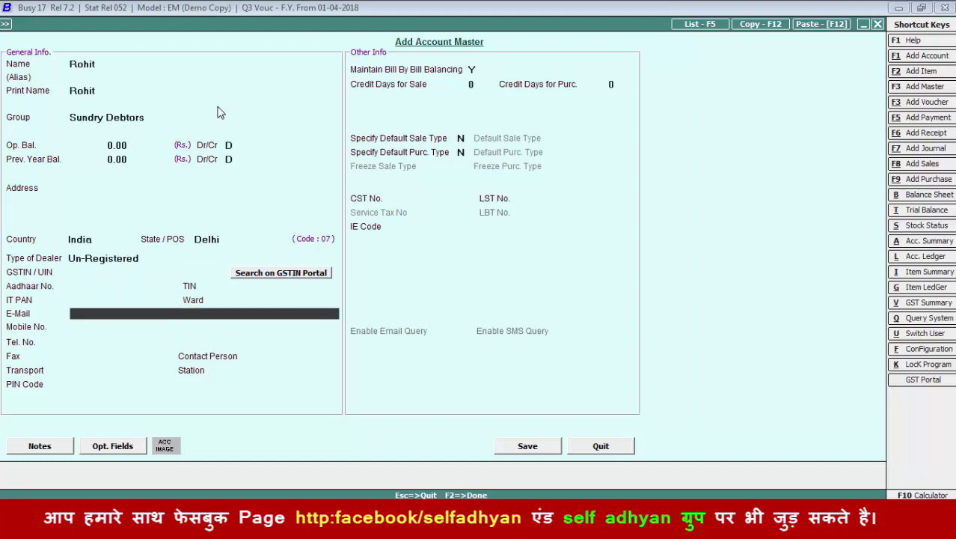
key("F2")
key("Return")
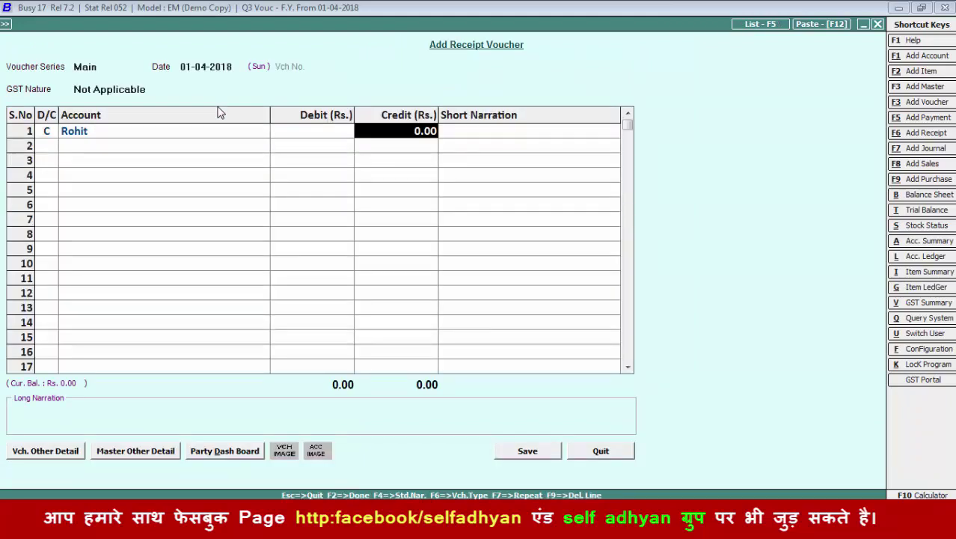
Step: In the receipt voucher, credit the new debtor's account with 34,200 and debit Cash for the same amount
key("alt+Tab")
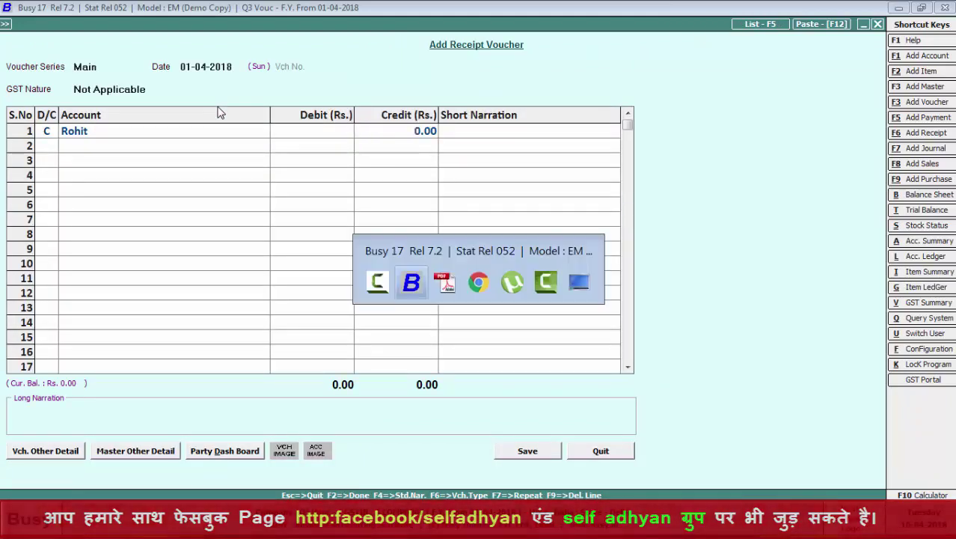
key("alt+Tab")
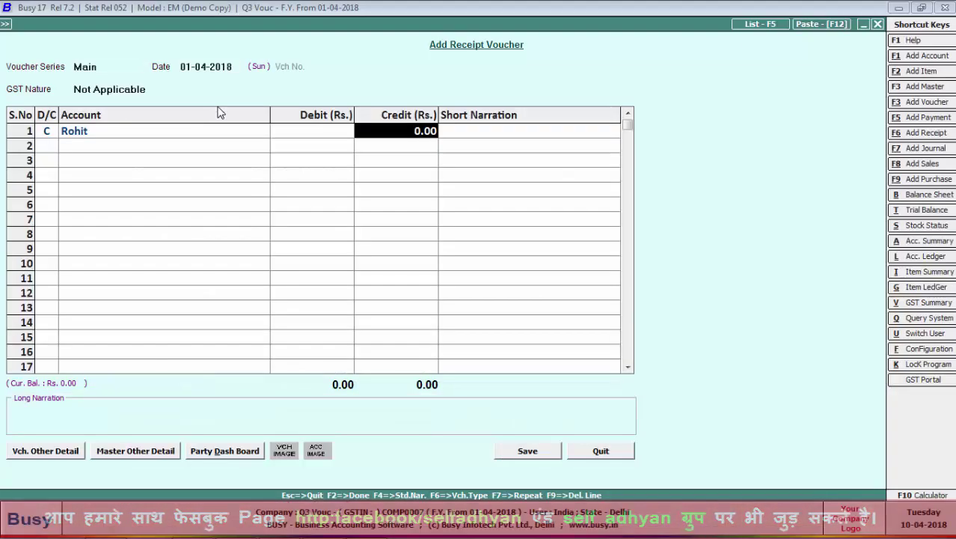
type("34200")
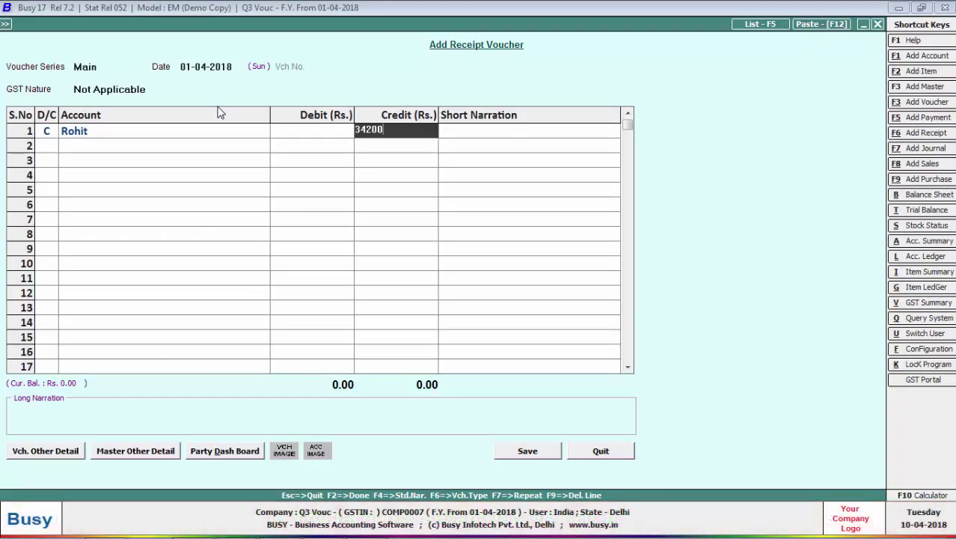
key("Return")
key("Return")
type("Ca")
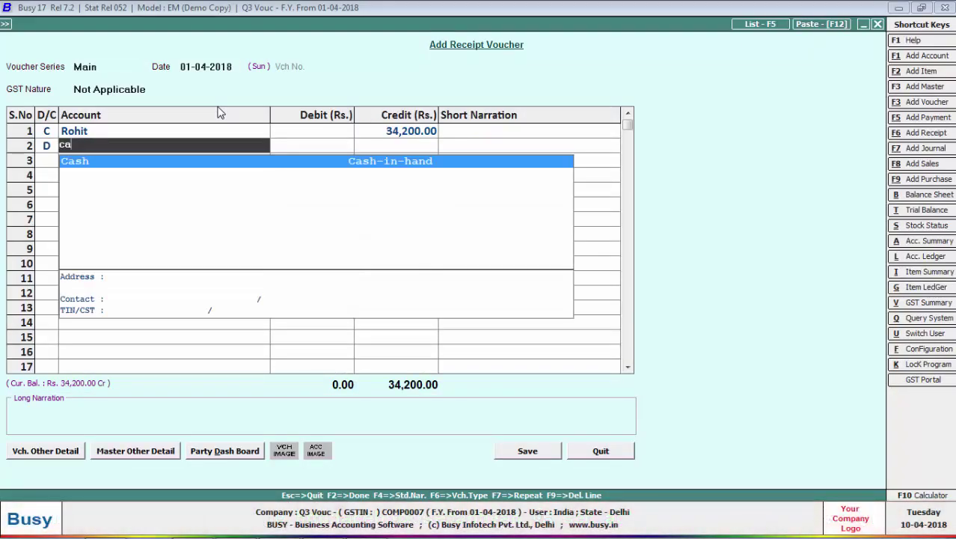
key("Return")
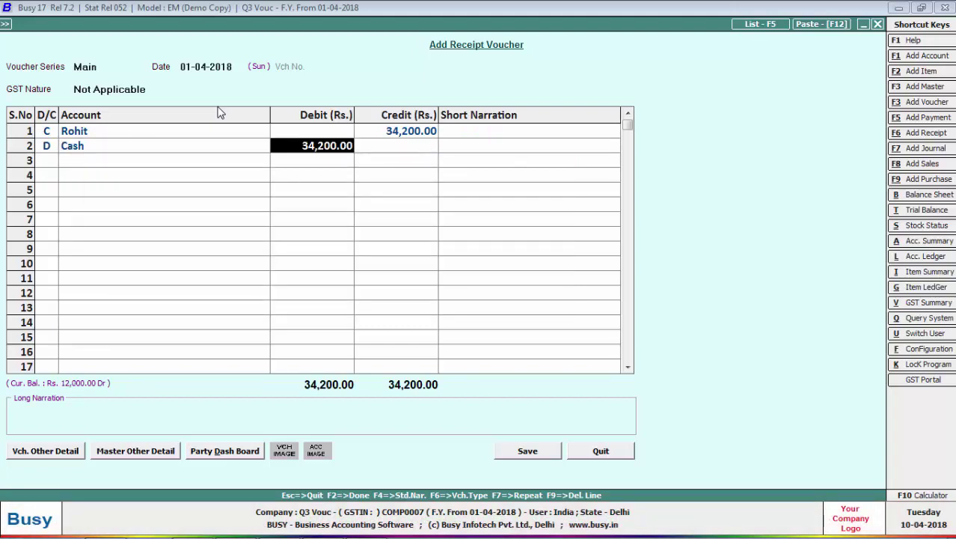
key("Return")
key("Return")
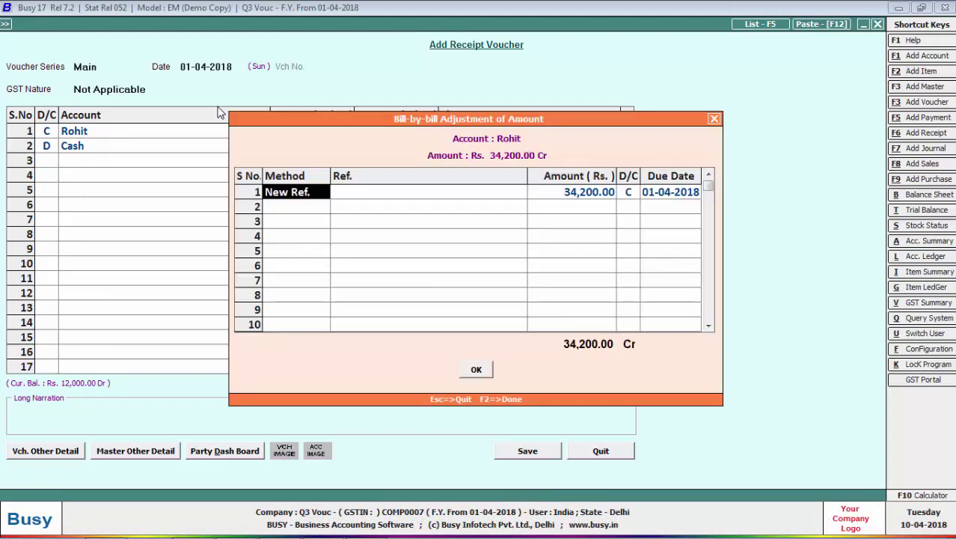
Step: Adjust the receipt as a New Ref. using the customer's name as reference, and save the voucher
key("Return")
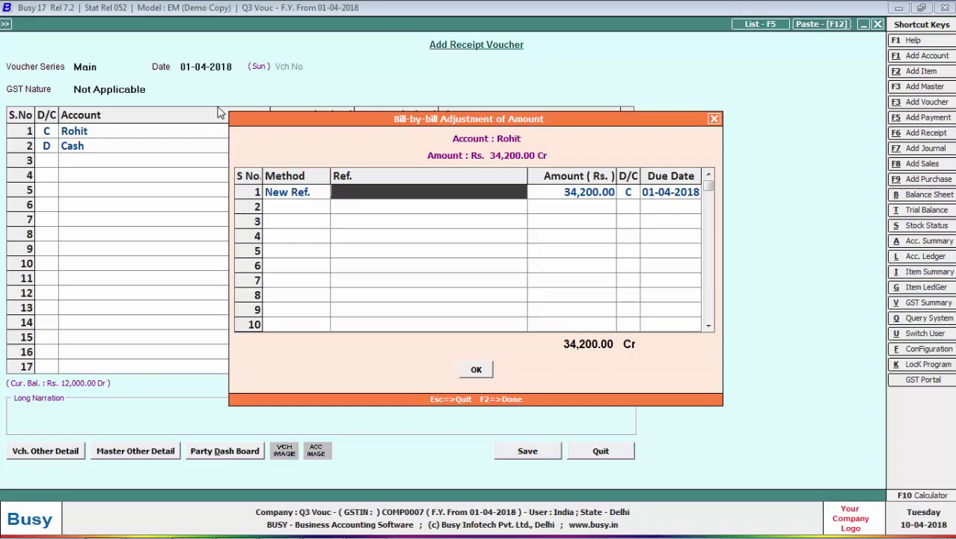
type("Rohit")
key("Return")
key("Return")
key("Return")
key("Return")
key("Return")
key("F2")
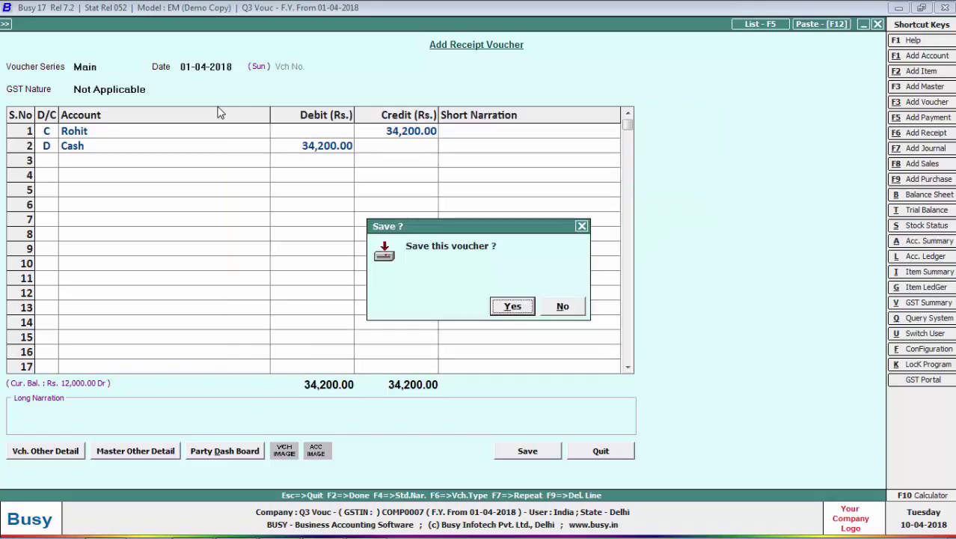
key("Return")
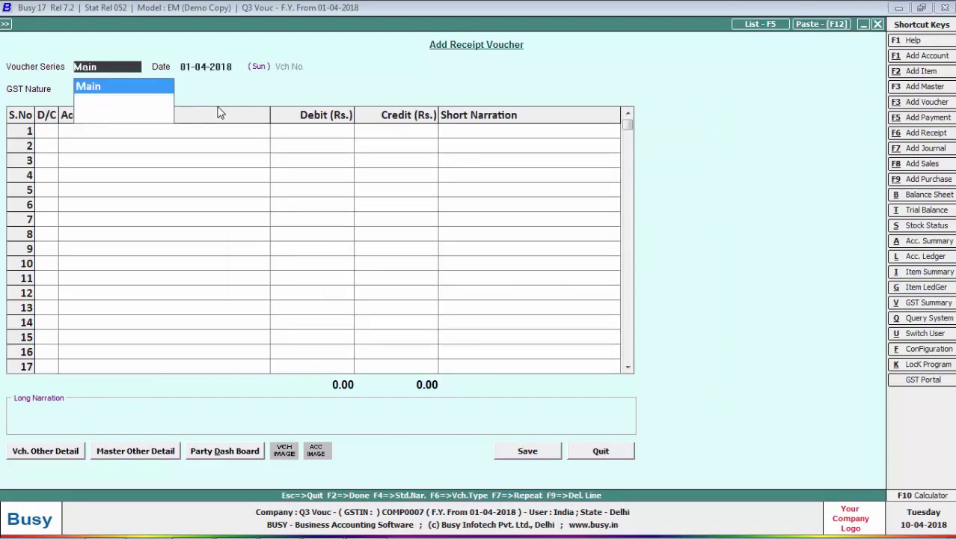
Step: Check the transaction list in the PDF, close the receipt voucher and start adding a payment voucher
key("alt+Tab")
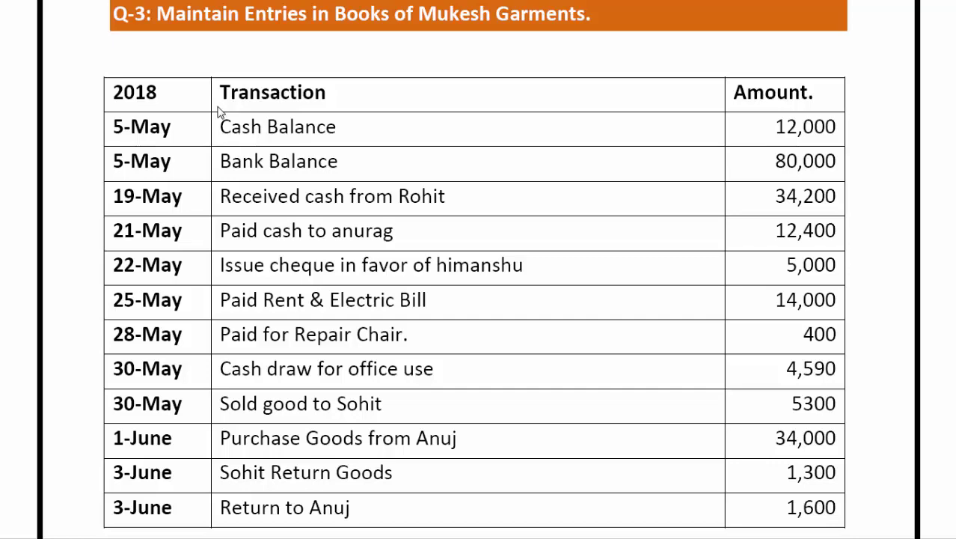
key("alt+Tab")
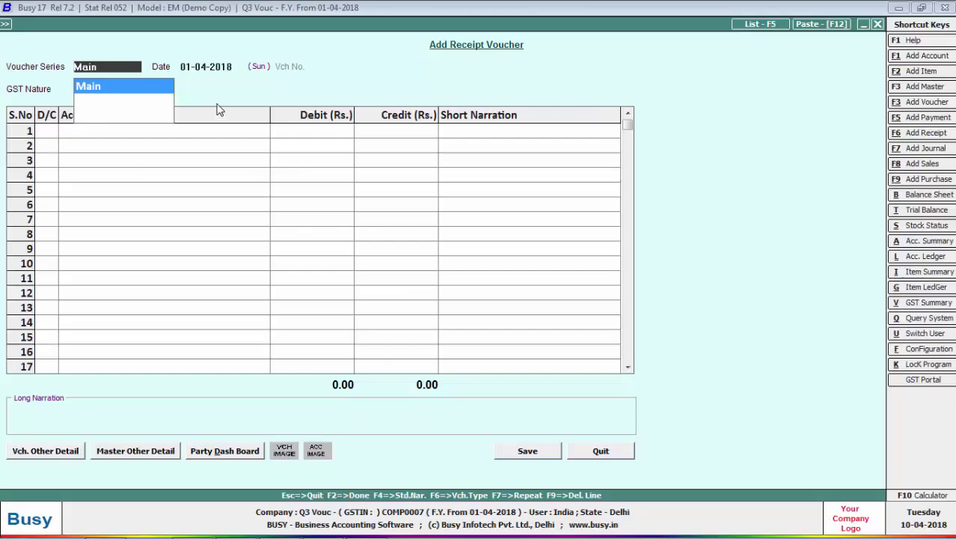
key("Escape")
key("Escape")
key("Return")
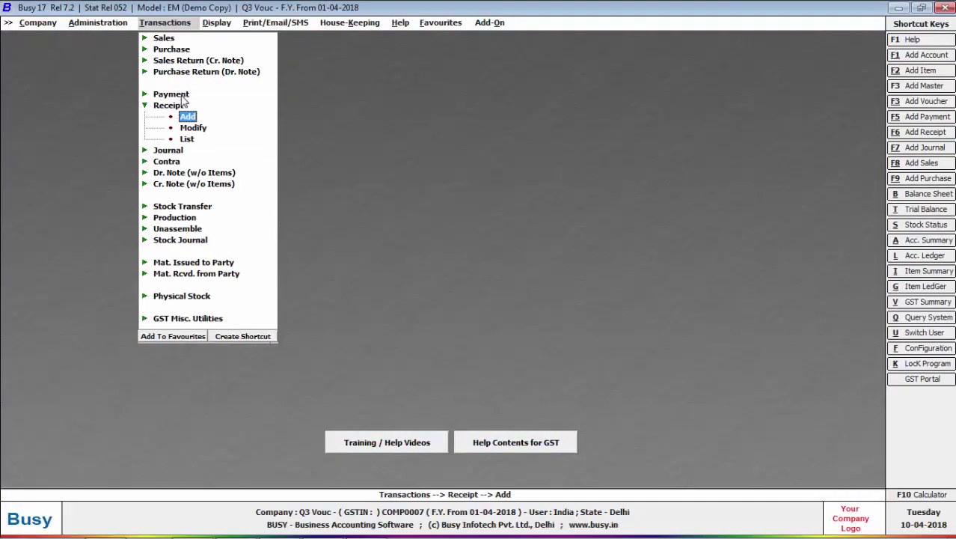
left_click(180, 95)
left_click(186, 106)
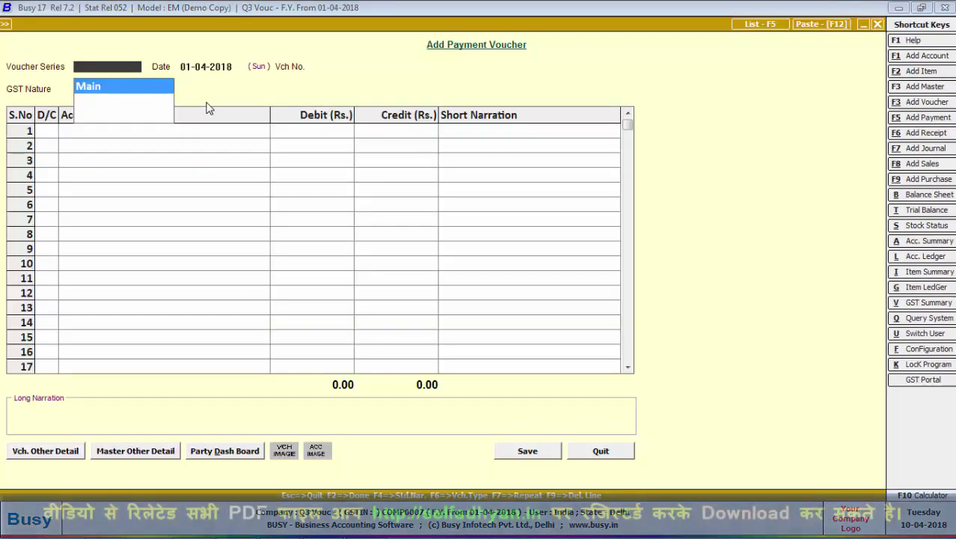
Step: Set the payment voucher to series Main, date 01-04-2018 and GST nature Not Applicable/Non-GST
key("Return")
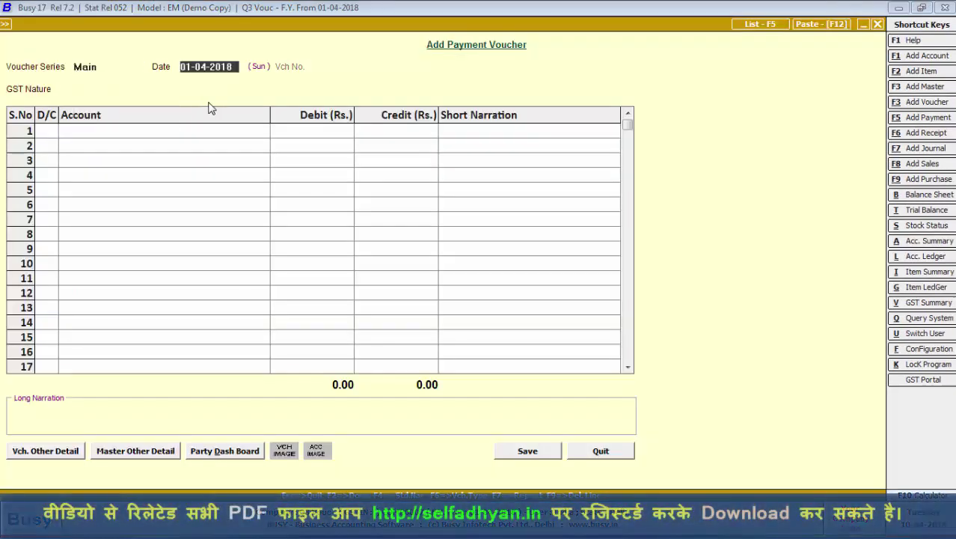
key("Return")
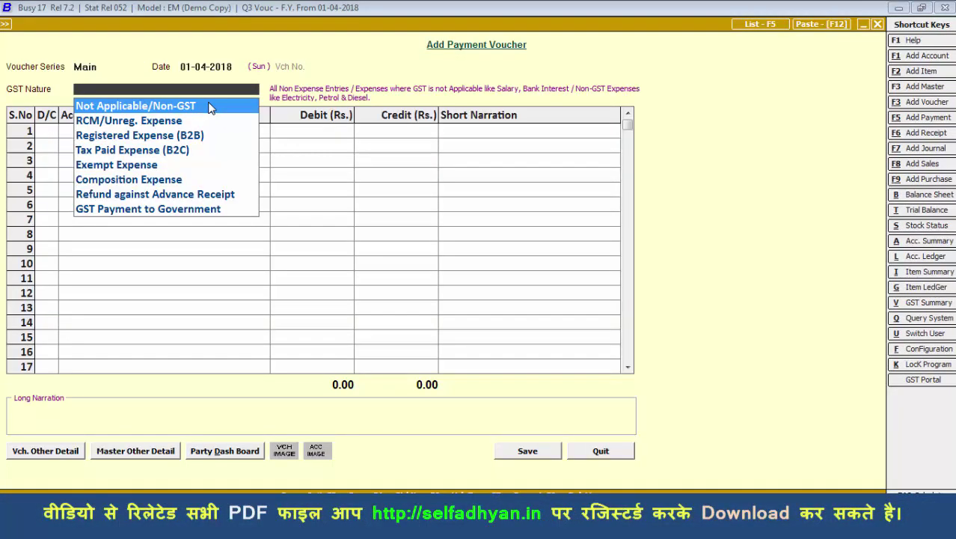
left_click(210, 108)
key("Return")
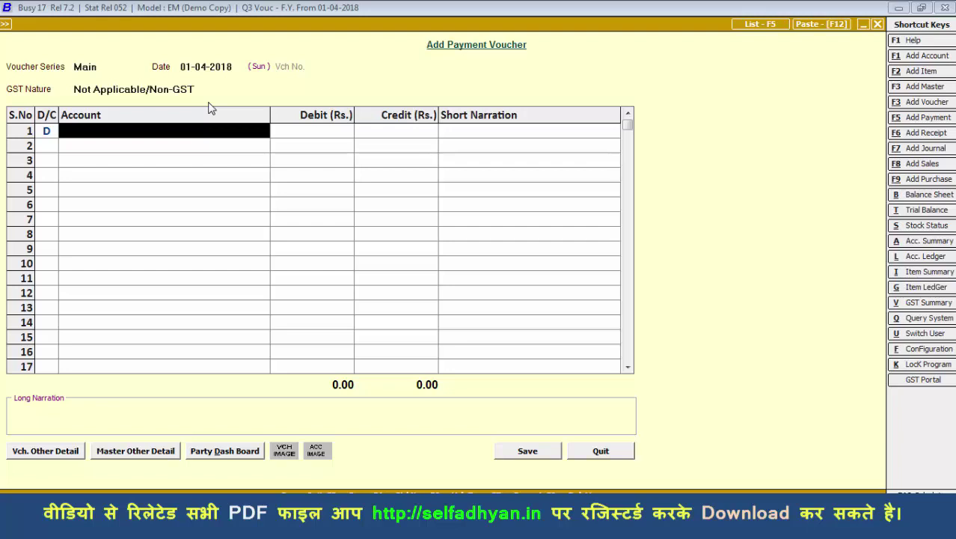
Step: Create an account master from the debit line with the payee's name, under the group Sundry Creditors
key("alt+F1")
type("anura")
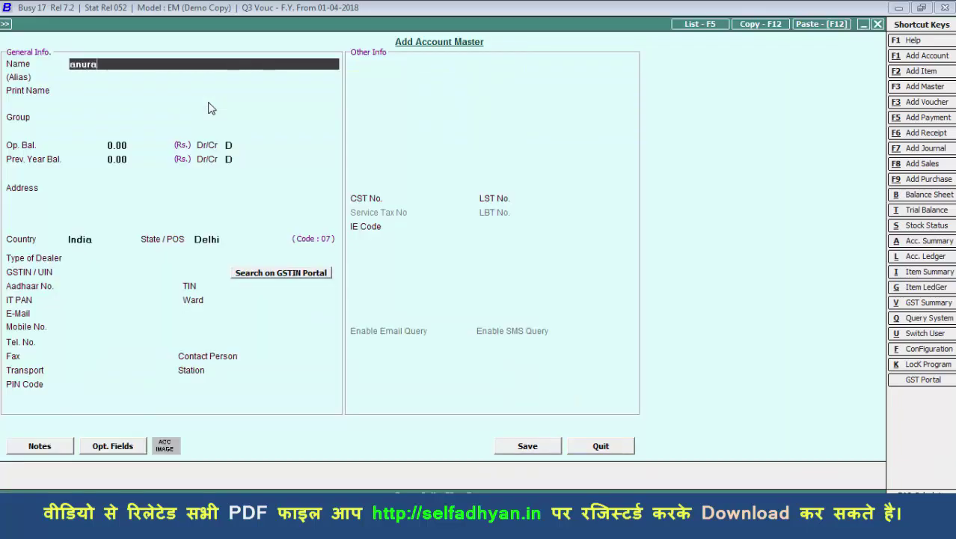
type("g")
key("Return")
key("Return")
key("Return")
type("s")
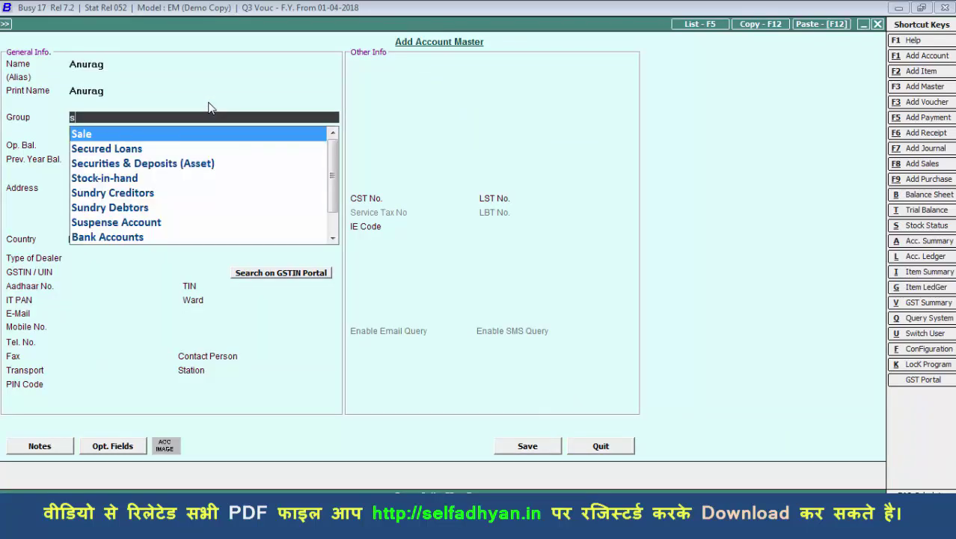
type("und")
key("Return")
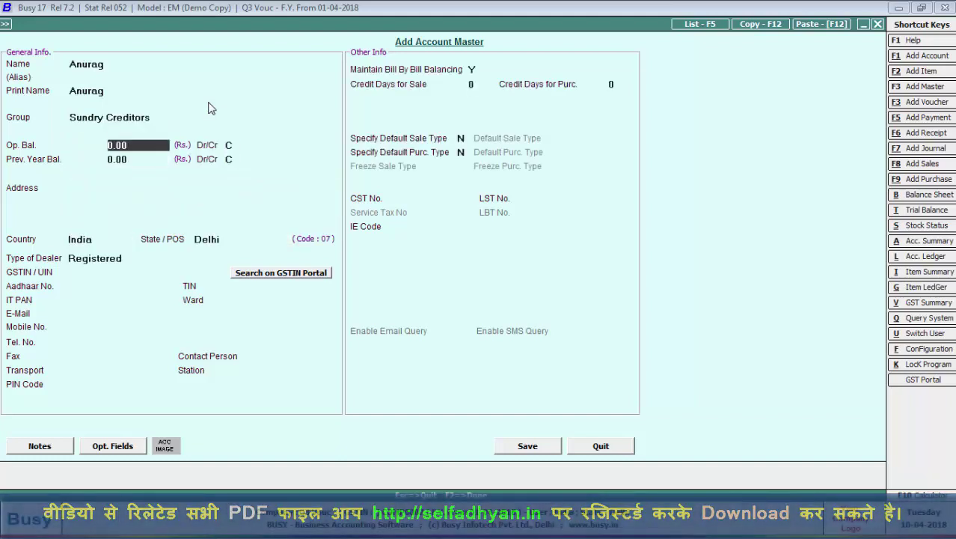
Step: Keep the creditor account's balance and address defaults, set its type of dealer to Un-Registered, and save the account
key("Return")
key("Return")
key("Return")
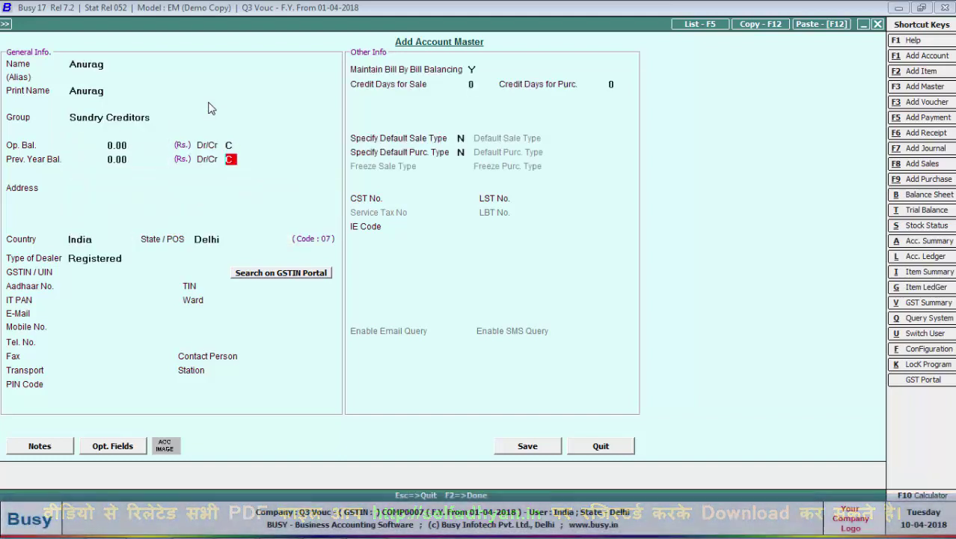
key("Return")
key("Return")
key("Return")
key("Return")
key("Return")
key("Return")
key("Return")
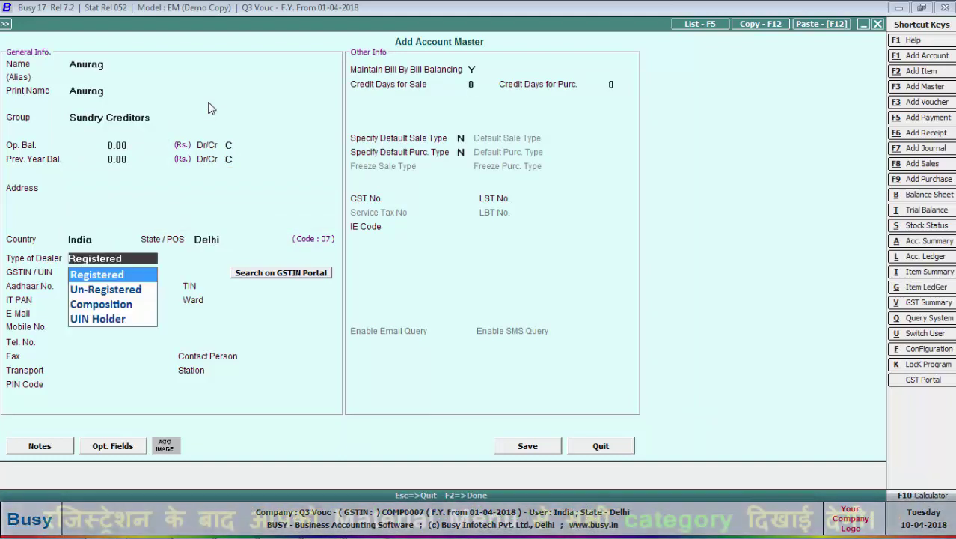
key("Down")
key("Return")
key("F2")
key("Return")
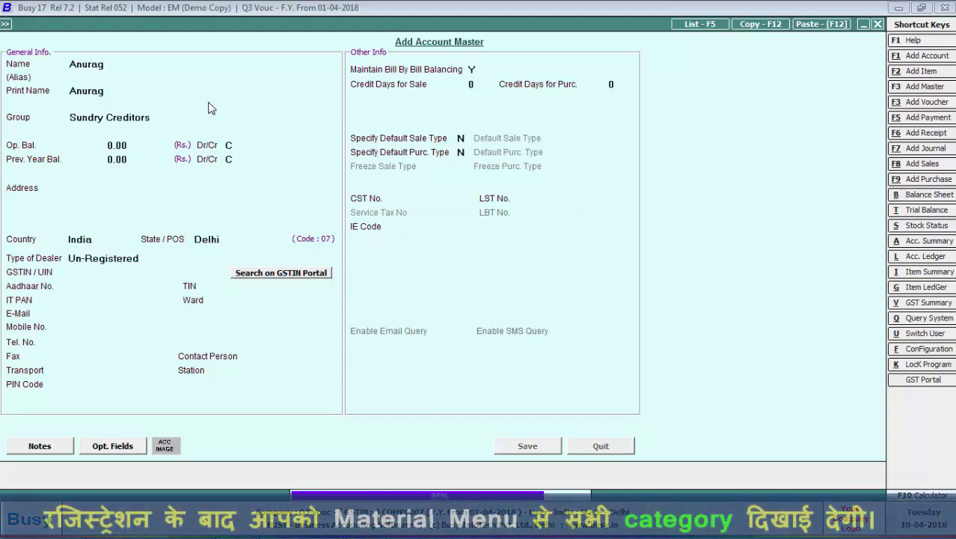
Step: Debit the new creditor's account with 12,400 on the payment voucher's first line
key("alt+Tab")
key("alt+Tab")
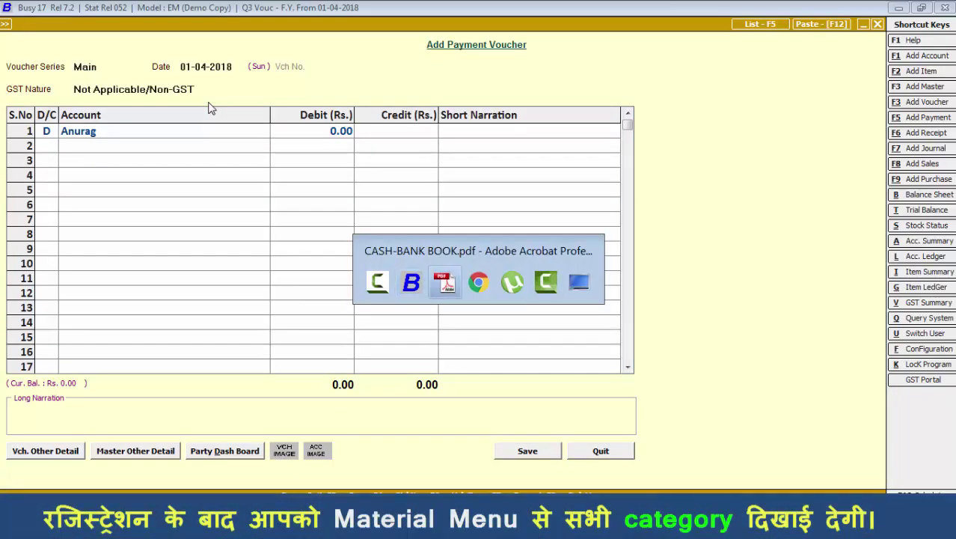
key("alt+Tab")
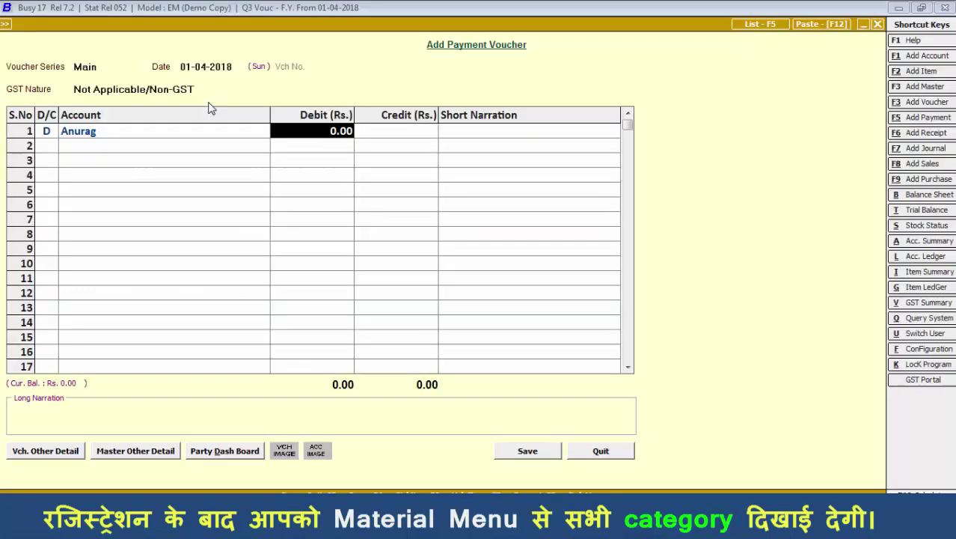
type("12,")
type("400")
key("Return")
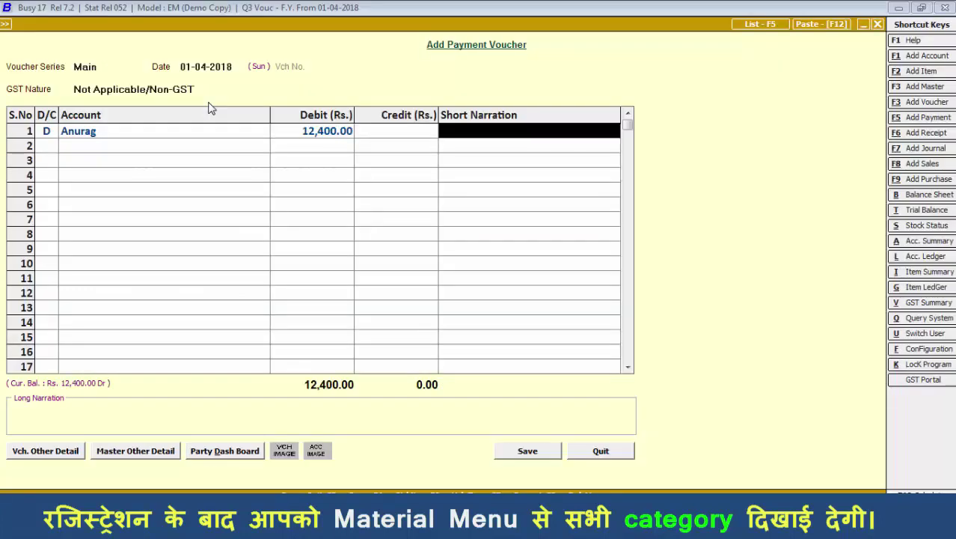
Step: Credit the Cash account with 12,400 on the payment voucher's second line and leave the narrations empty
key("Return")
key("Return")
type("cas")
key("Return")
key("Return")
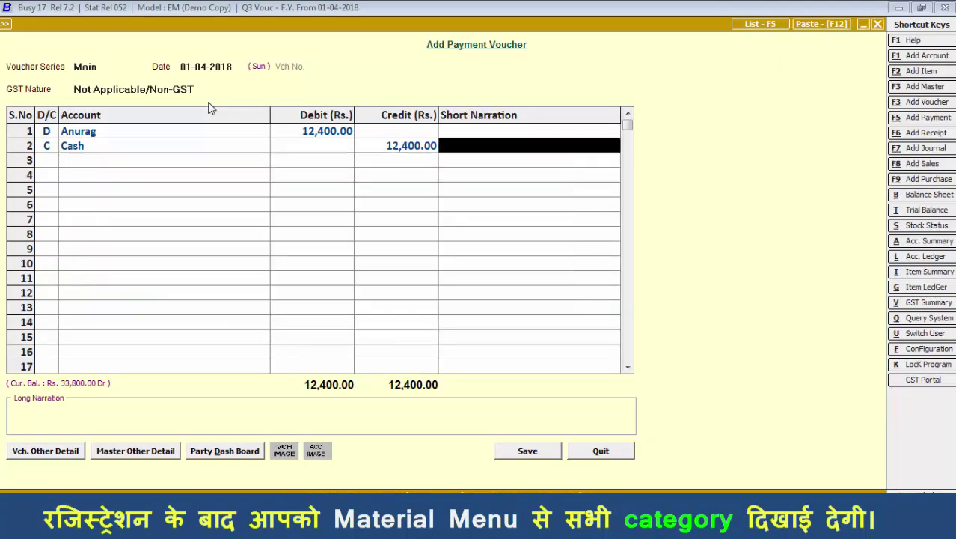
key("Return")
key("Return")
key("Return")
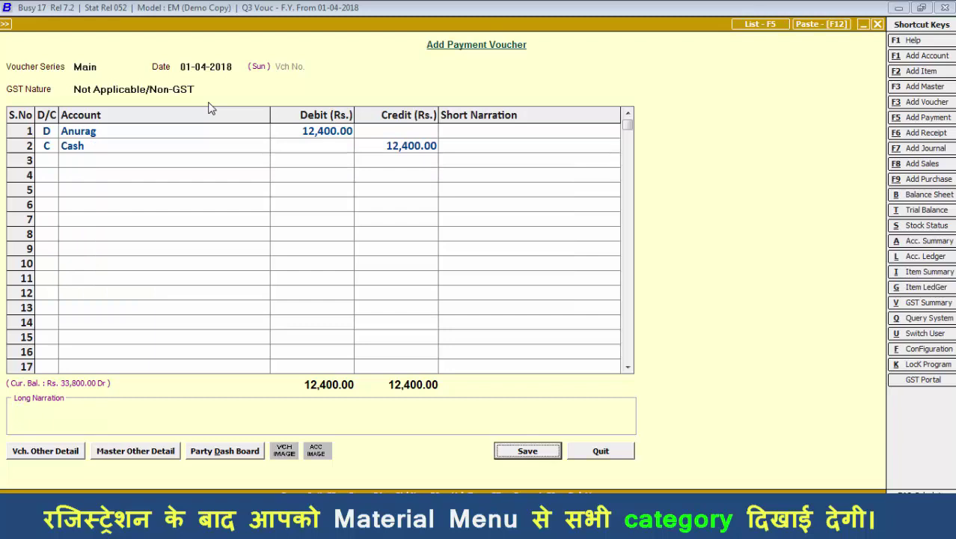
Step: Save the payment voucher, allocating the 12,400 bill-by-bill as a New Ref. with the payee's name as reference
key("Return")
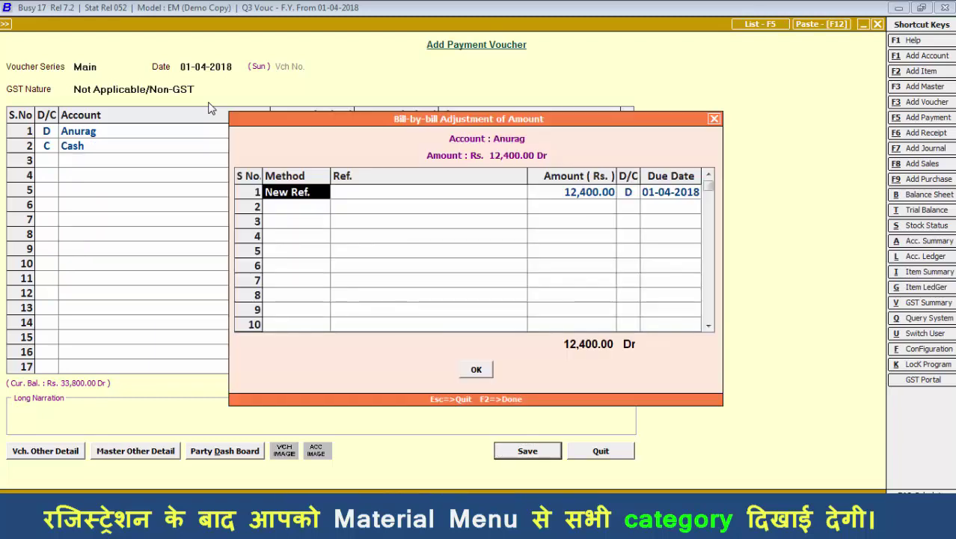
key("Return")
type("anurag")
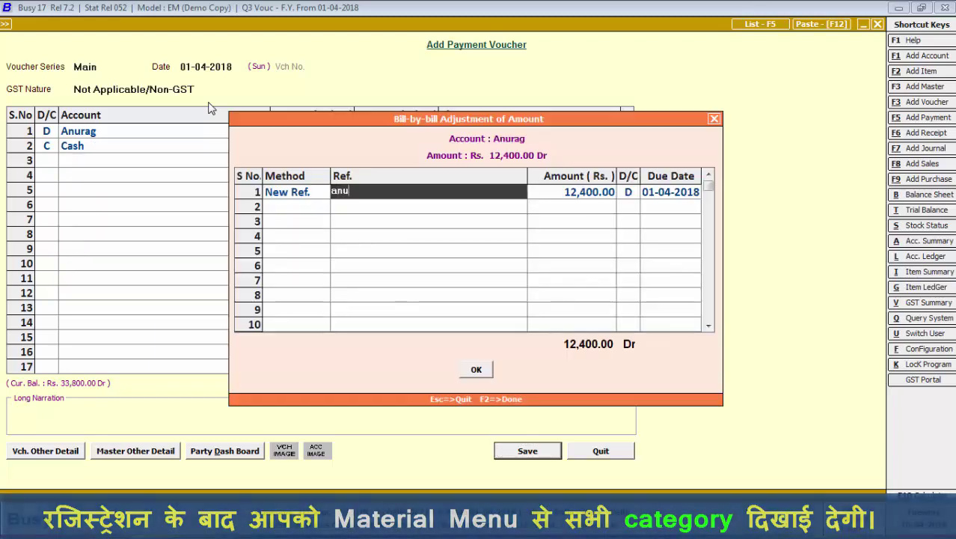
key("Return")
key("Return")
key("Return")
key("Return")
key("Return")
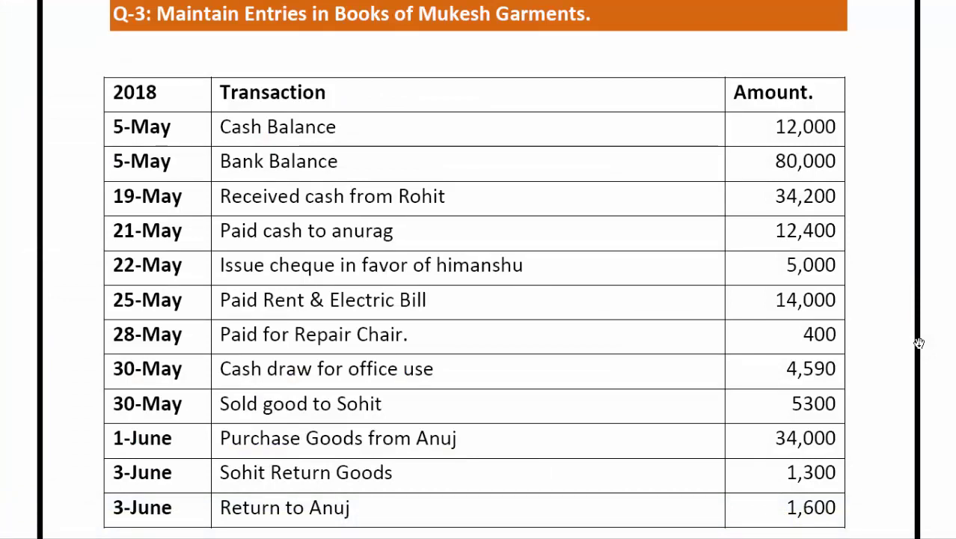
Step: Set the next payment voucher in Busy to GST nature Not Applicable/Non-GST with a debit first line
key("alt+Tab")
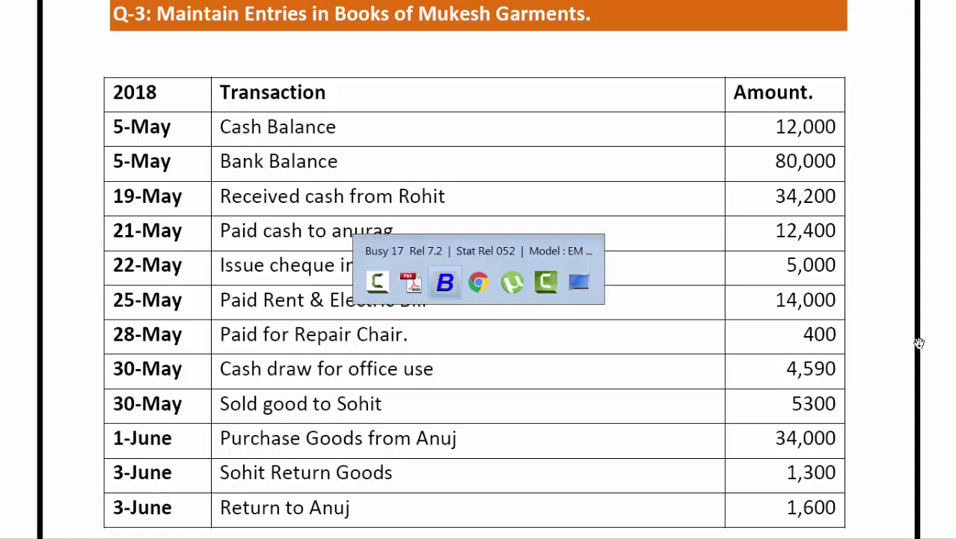
key("Return")
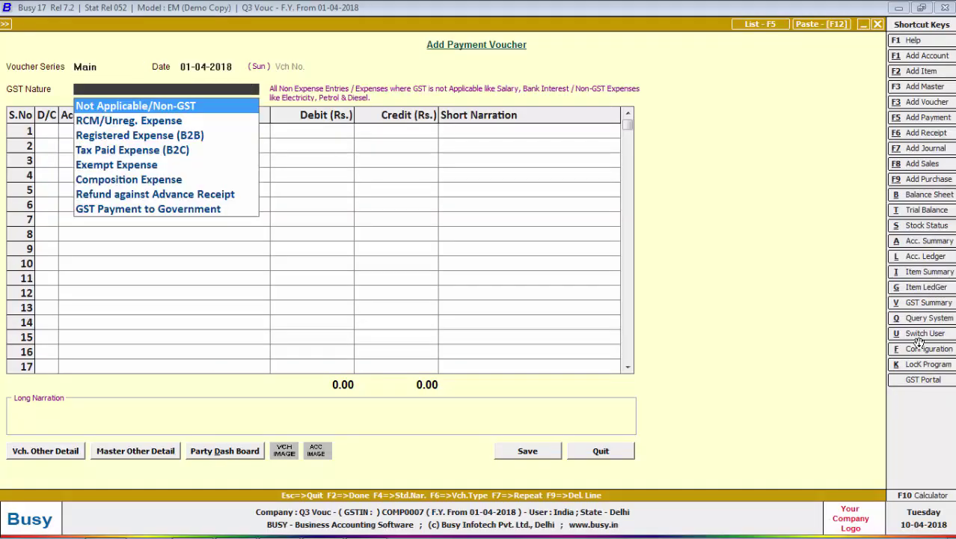
key("Return")
key("Return")
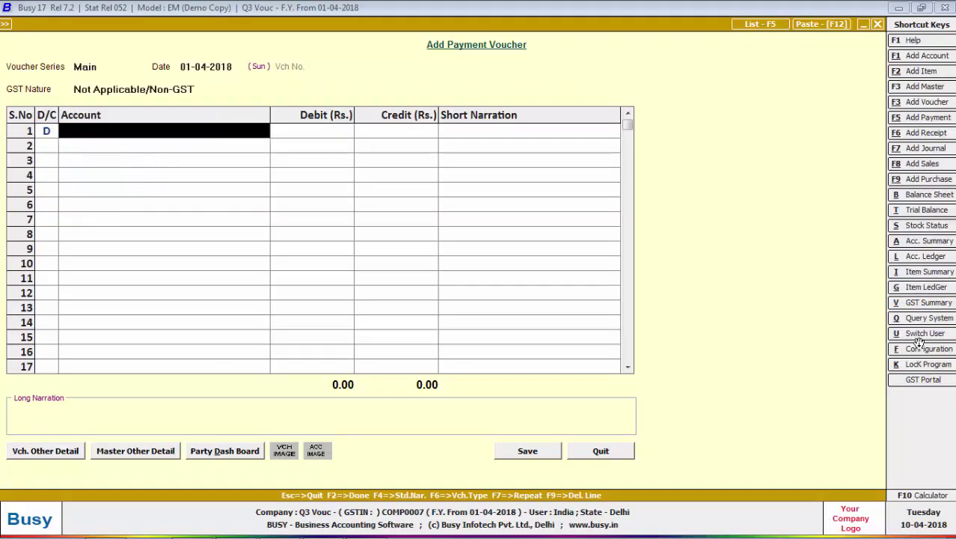
Step: Create an account master from the debit line with the cheque payee's name, under the group Sundry Creditors
key("F1")
type("Himanshu")
key("Return")
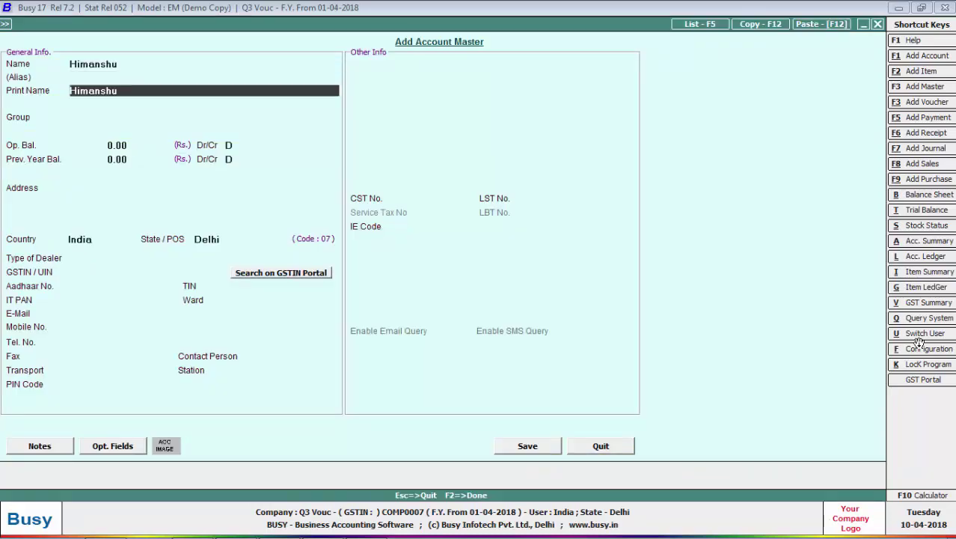
key("Return")
type("s")
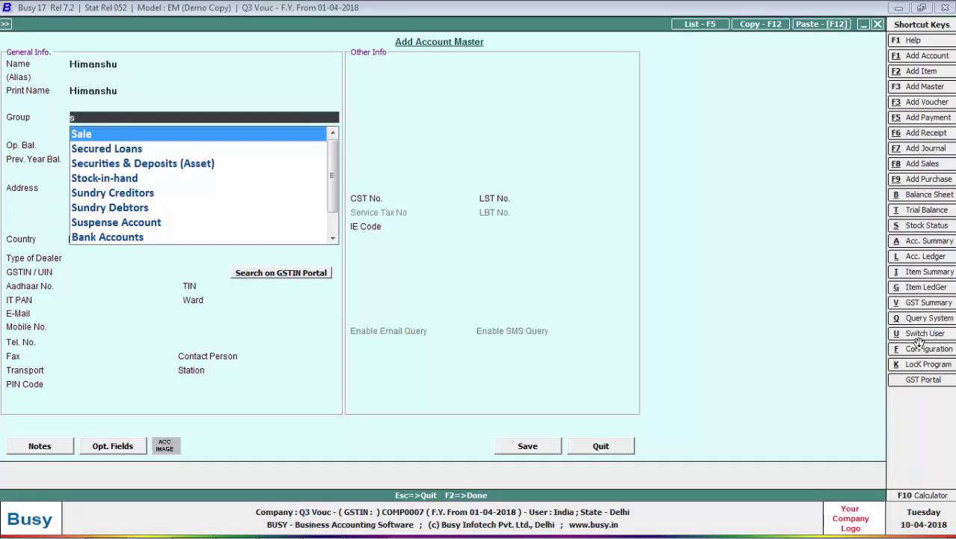
key("Down")
key("Down")
key("Down")
key("Down")
key("Return")
Step: Keep the cheque payee account's balance and address defaults, set its type of dealer to Un-Registered, and save the account
key("Return")
key("Return")
key("Return")
key("Return")
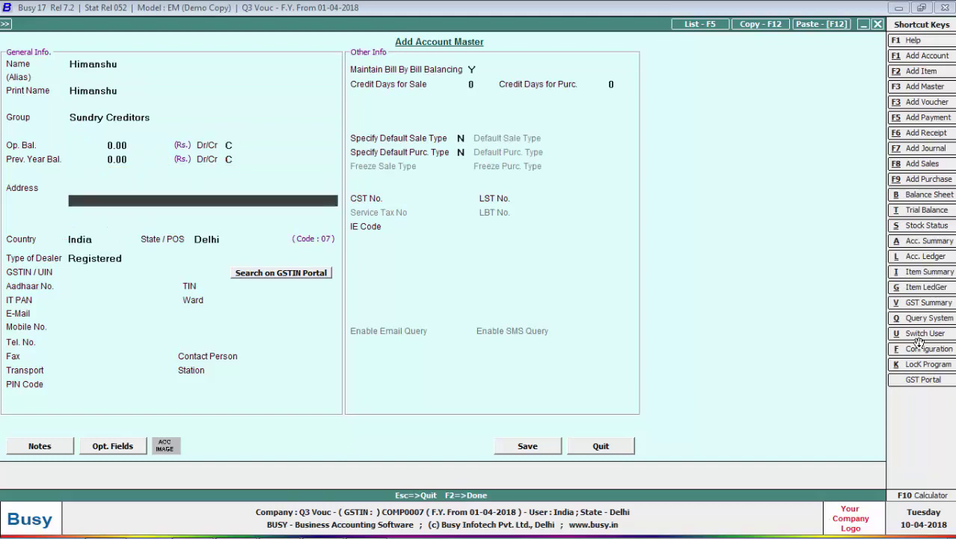
key("Return")
key("Return")
key("Return")
key("Return")
key("Down")
key("Return")
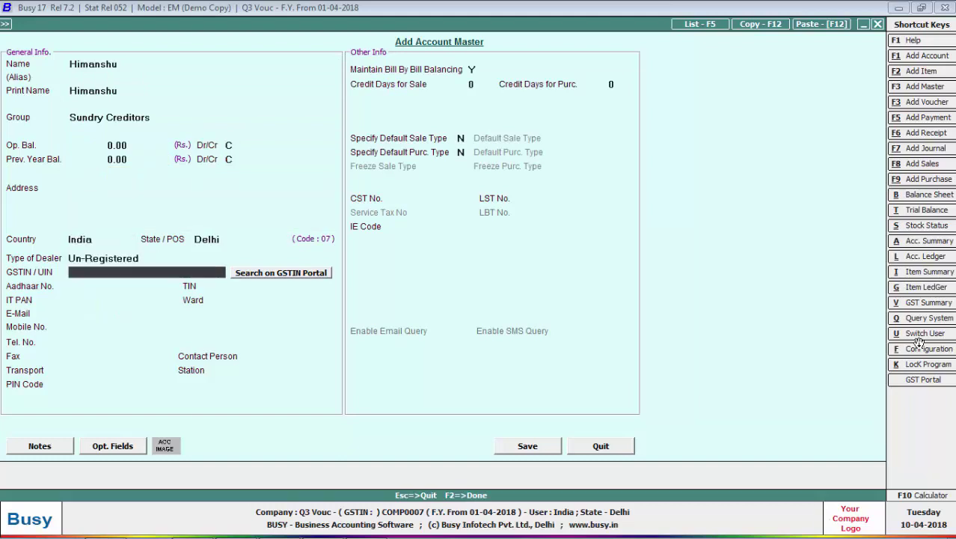
key("Return")
key("Return")
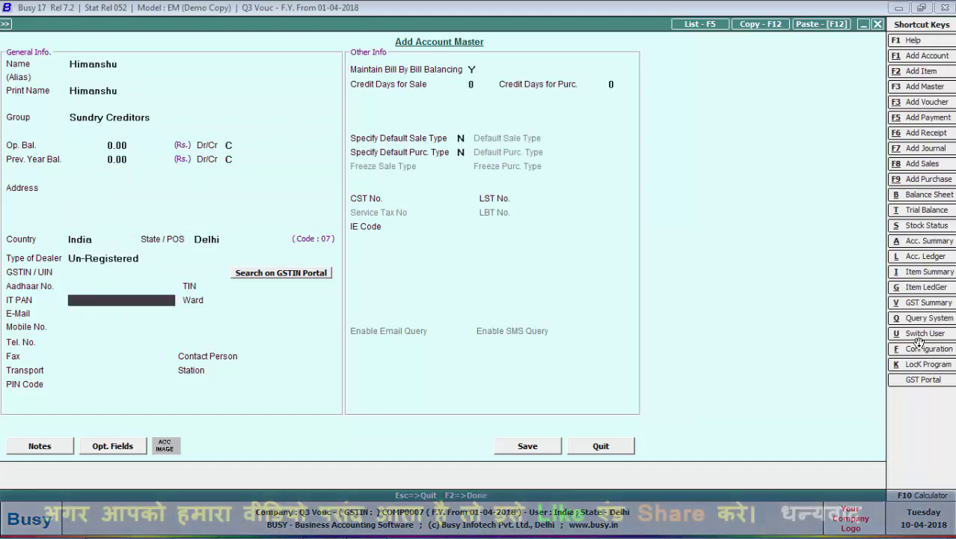
key("F2")
Step: Check the cheque amount in the PDF exercise and debit the payee's account with 5,000 on the voucher's first line
key("alt+Tab")
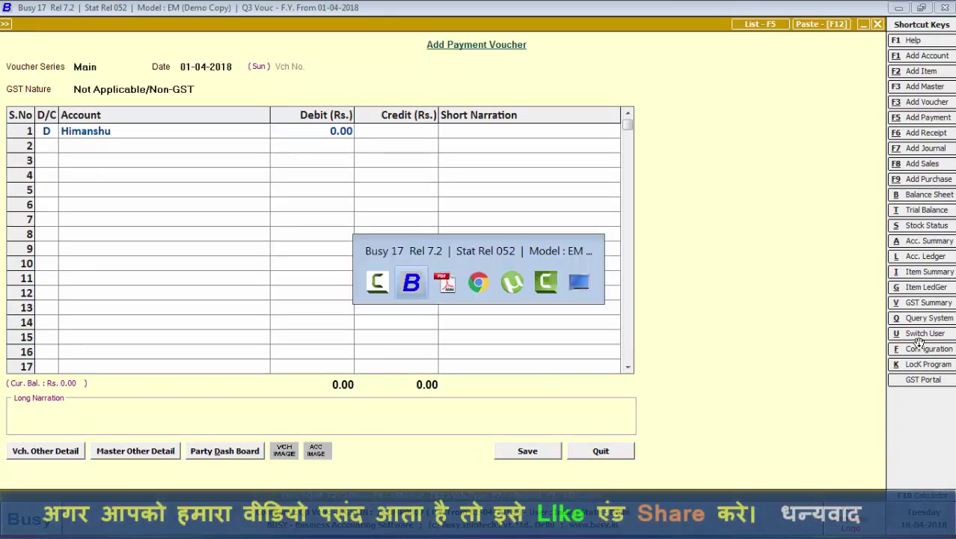
key("Tab")
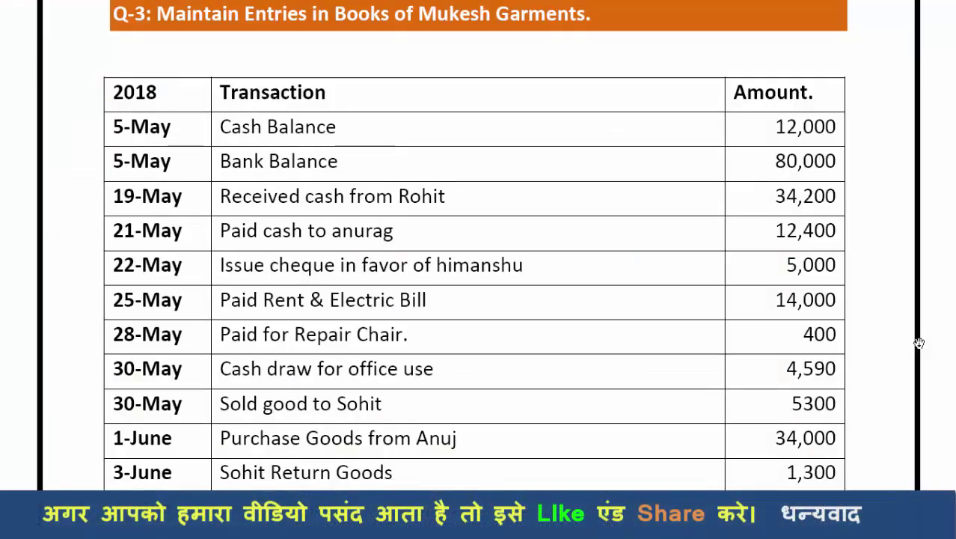
key("alt+Tab")
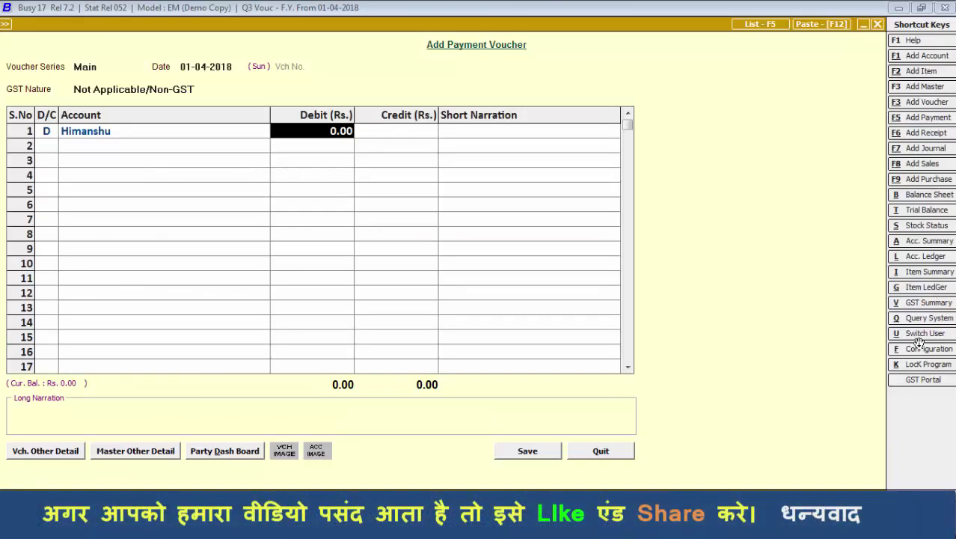
type("59")
key("BackSpace")
key("BackSpace")
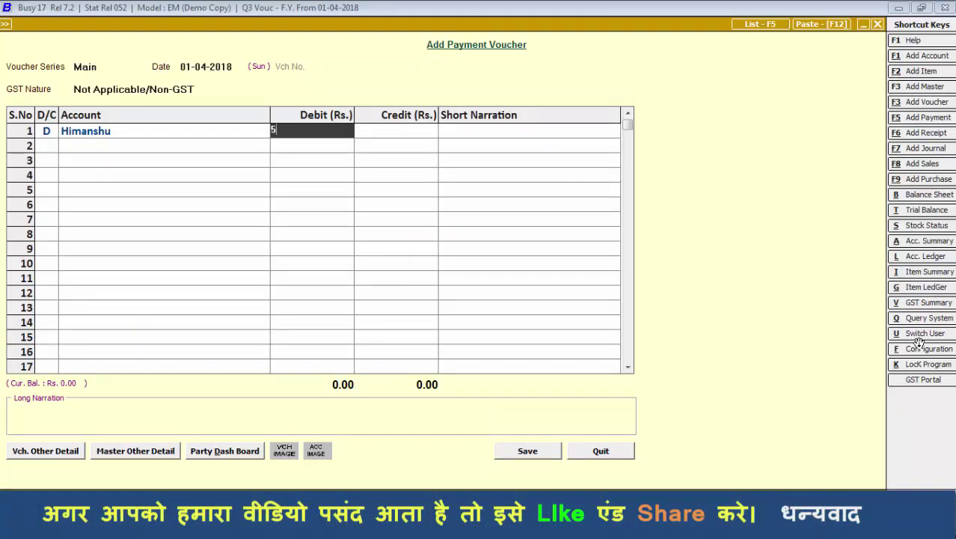
type("50000")
key("Return")
key("Return")
key("Return")
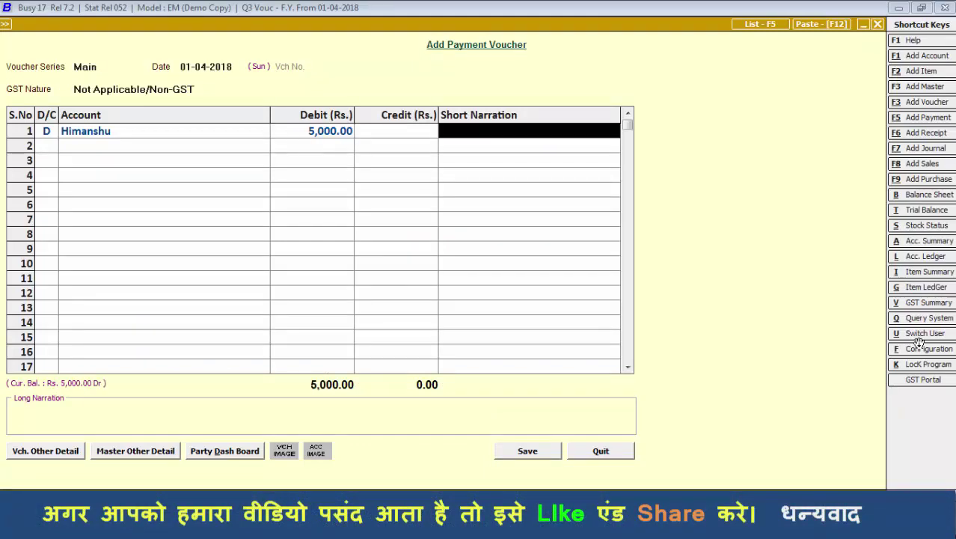
Step: Credit the Bank account with 5,000 on the payment voucher's second line and leave the narrations empty
type("b")
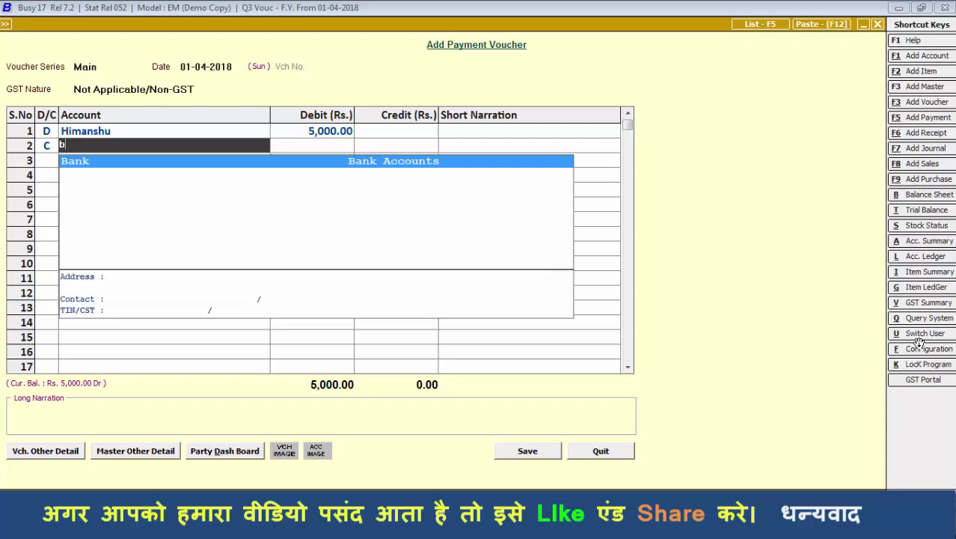
key("Return")
key("Return")
key("Return")
key("Return")
key("Return")
key("Return")
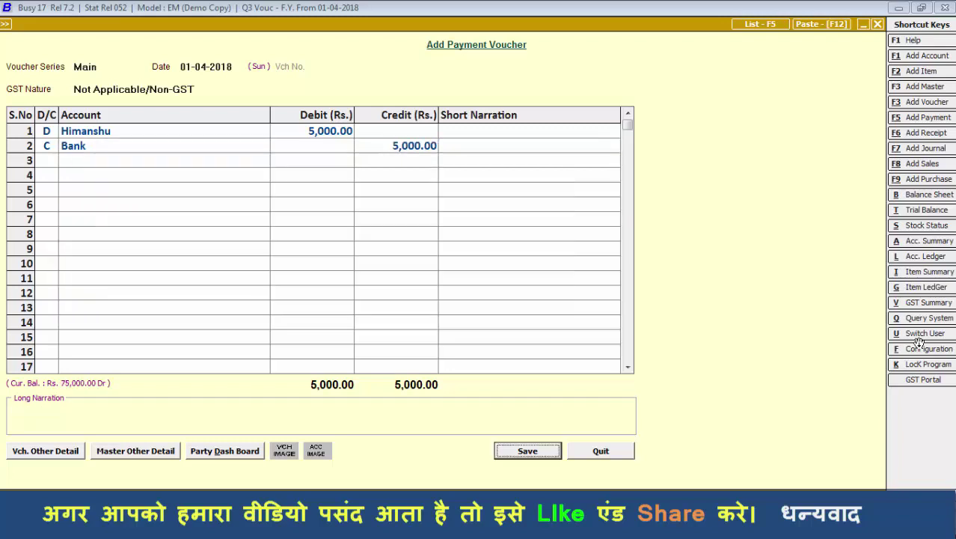
Step: Save the cheque payment voucher, allocating the 5,000 bill-by-bill as a New Ref. with the payee's name as reference
key("Return")
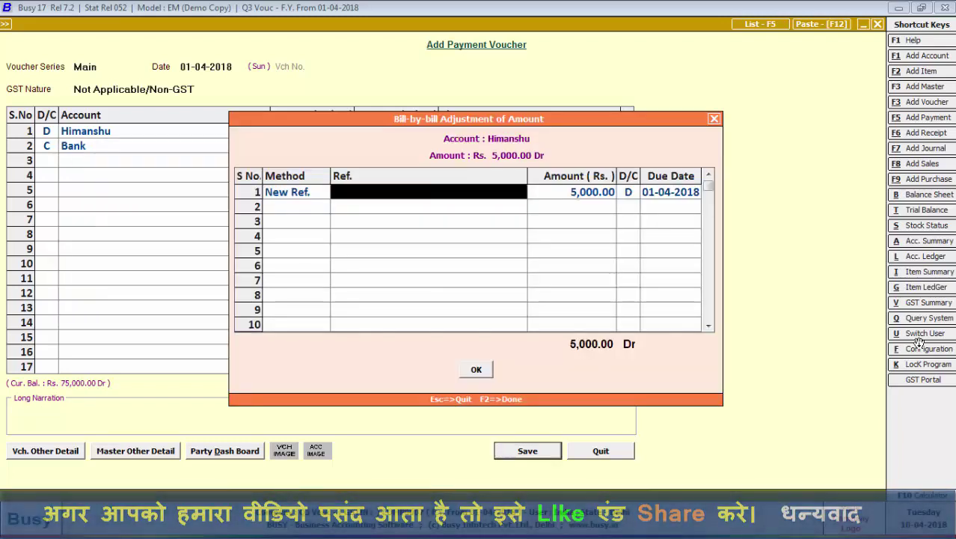
type("himanshu")
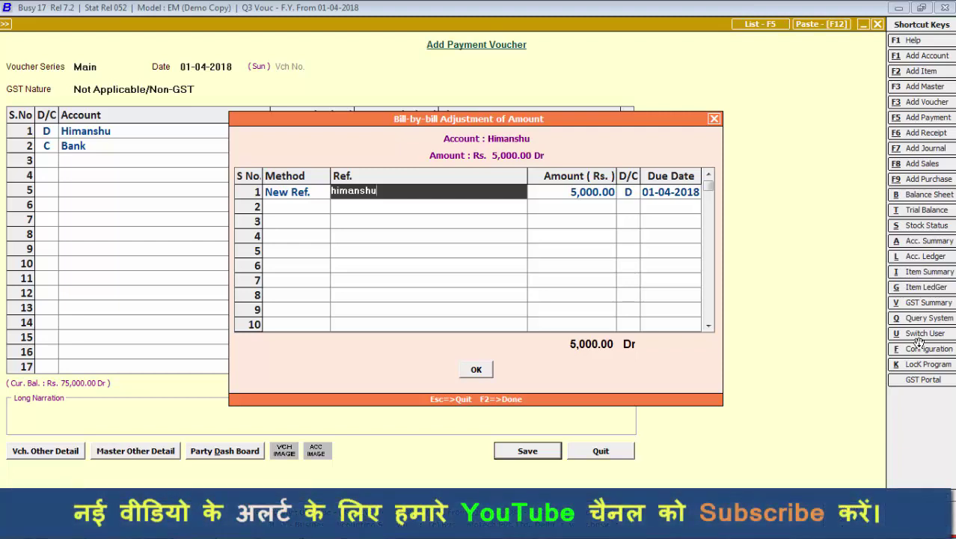
key("Return")
key("Return")
key("Return")
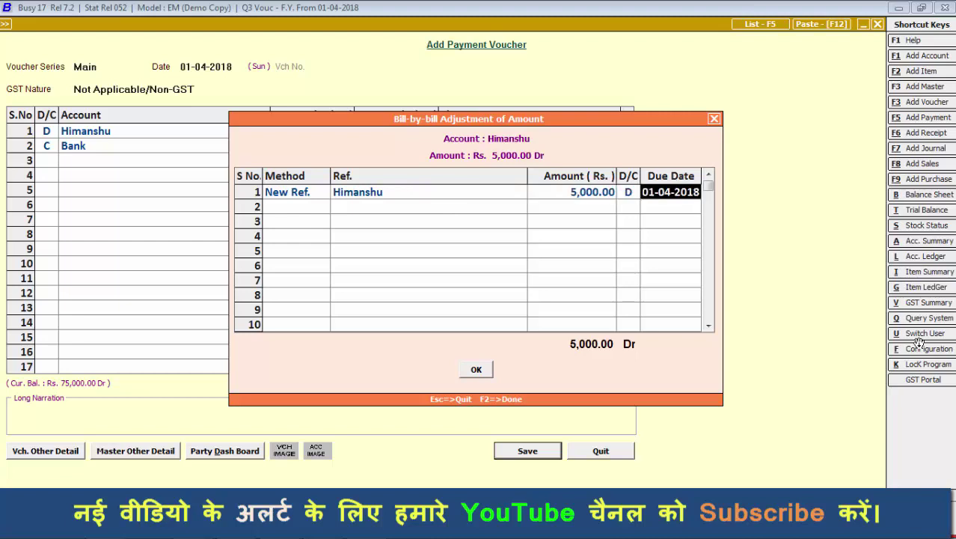
key("Return")
Step: Look through the blank receipt, payment, journal, sales and purchase voucher forms
key("F6")
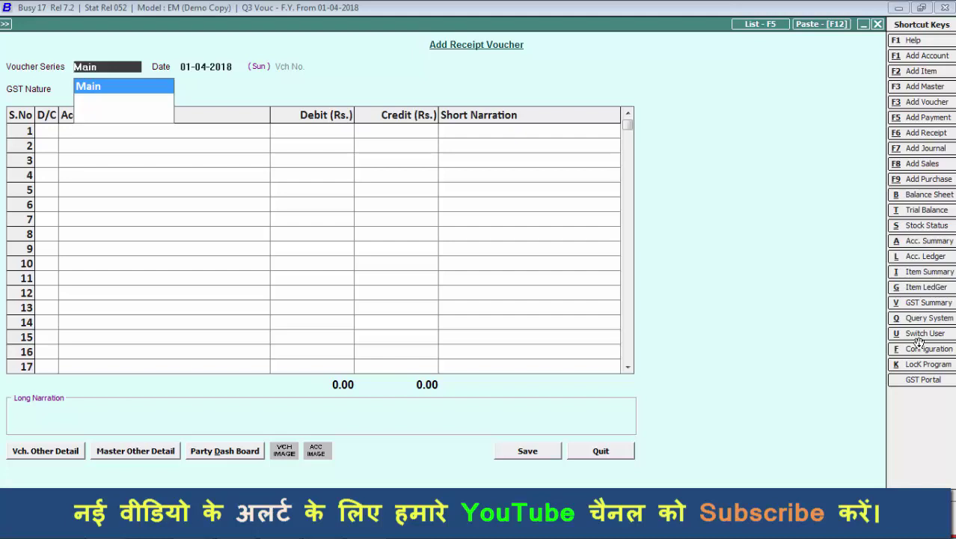
key("F5")
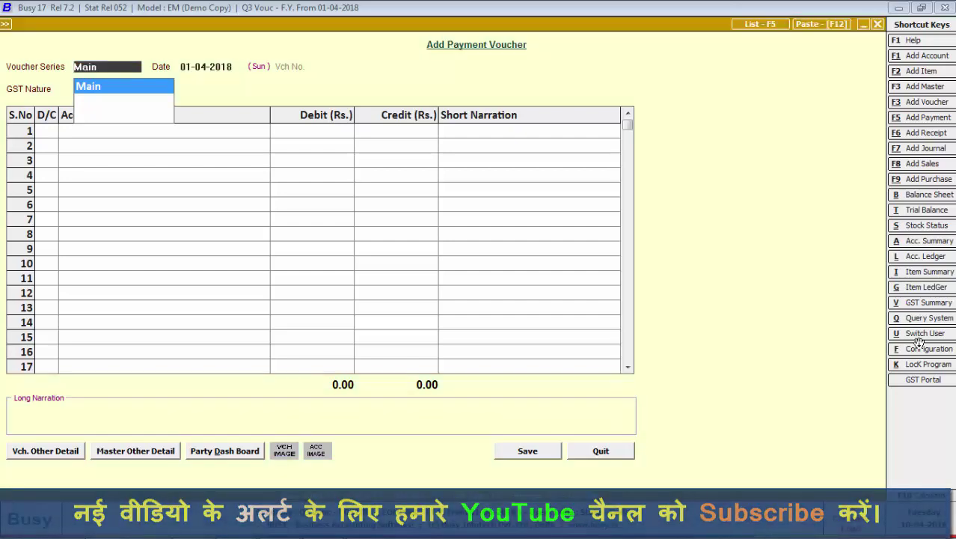
key("F6")
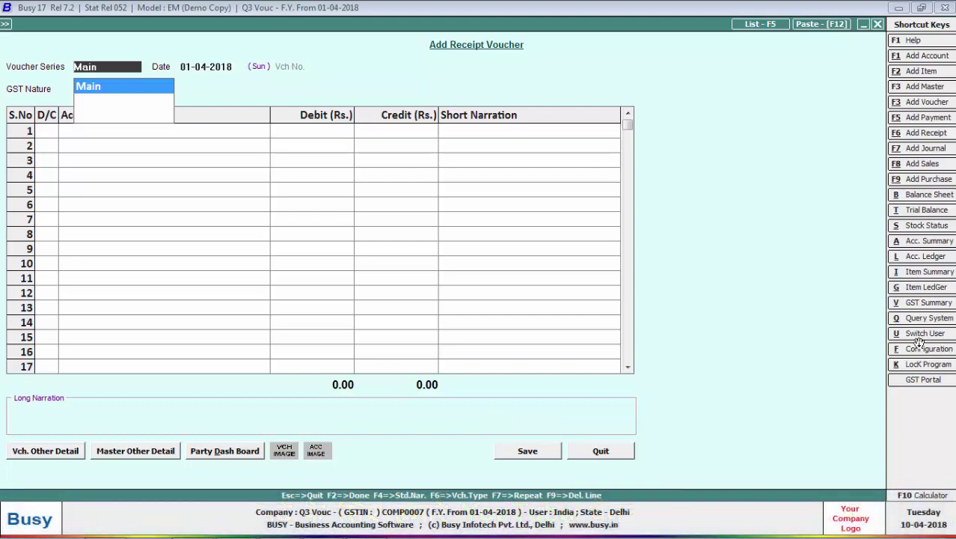
key("F7")
key("F8")
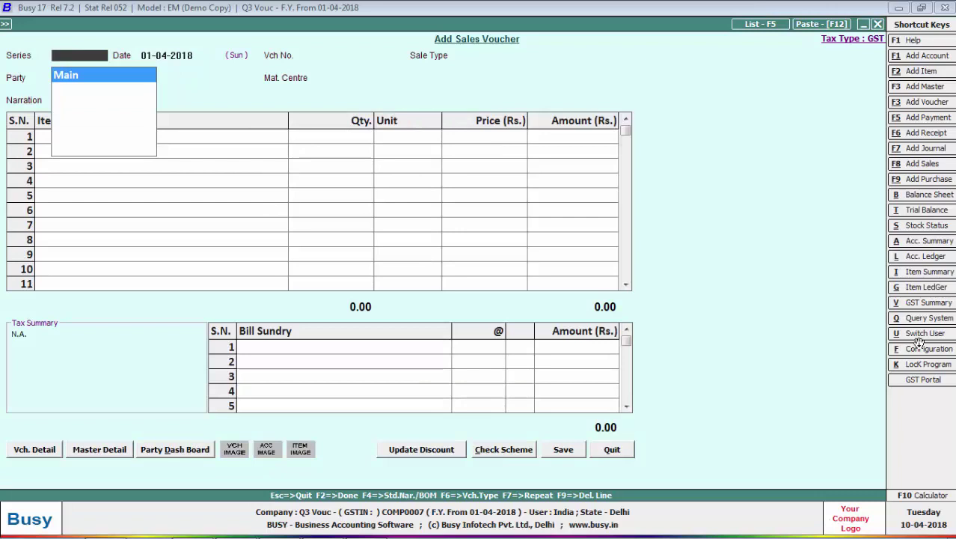
key("F9")
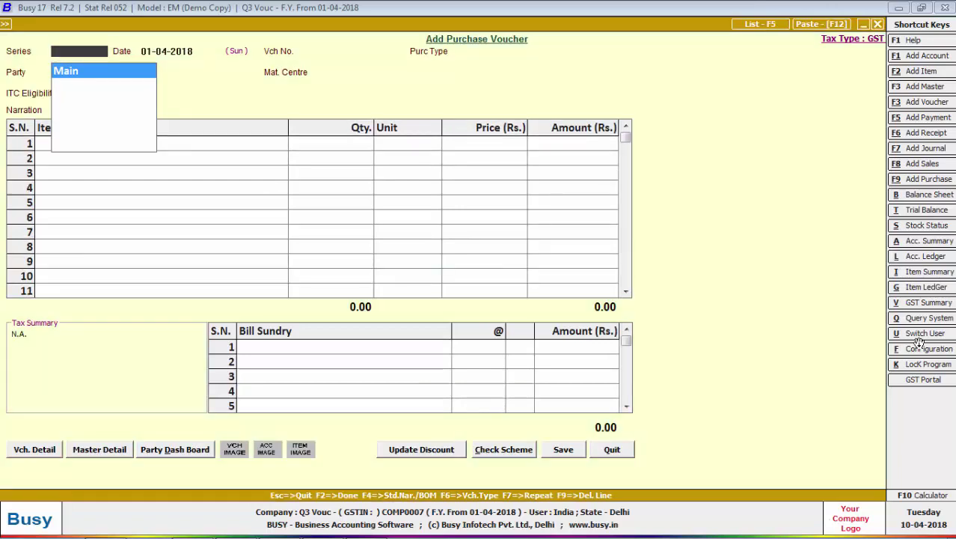
key("F8")
key("F7")
key("F6")
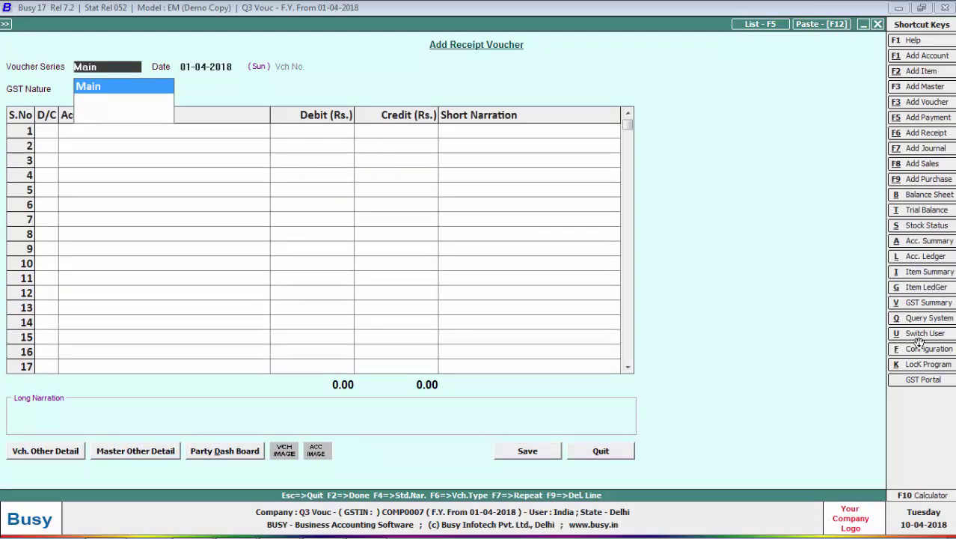
Step: Switch to the PDF exercise to review the remaining transactions and return to Busy
key("alt+Tab")
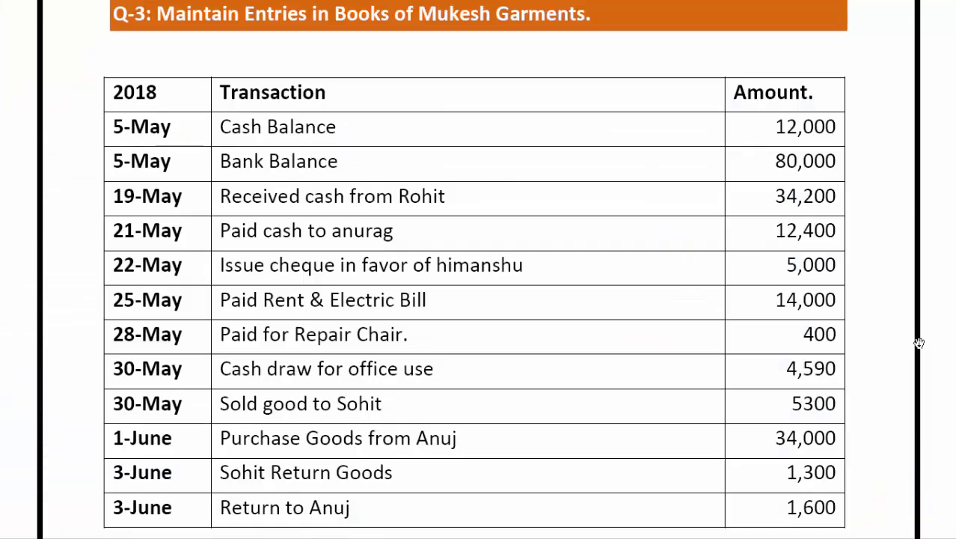
scroll(621, 217, "down", 1)
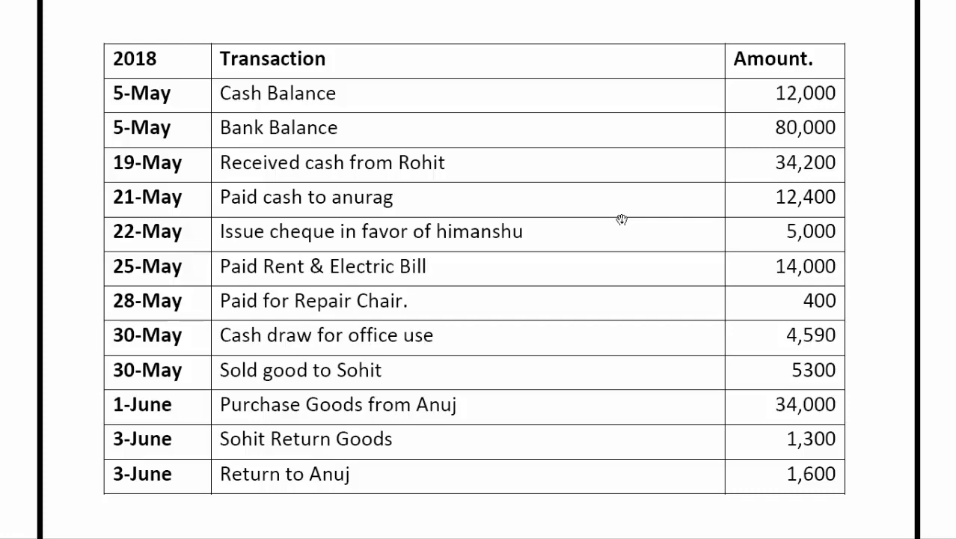
key("alt+Tab")
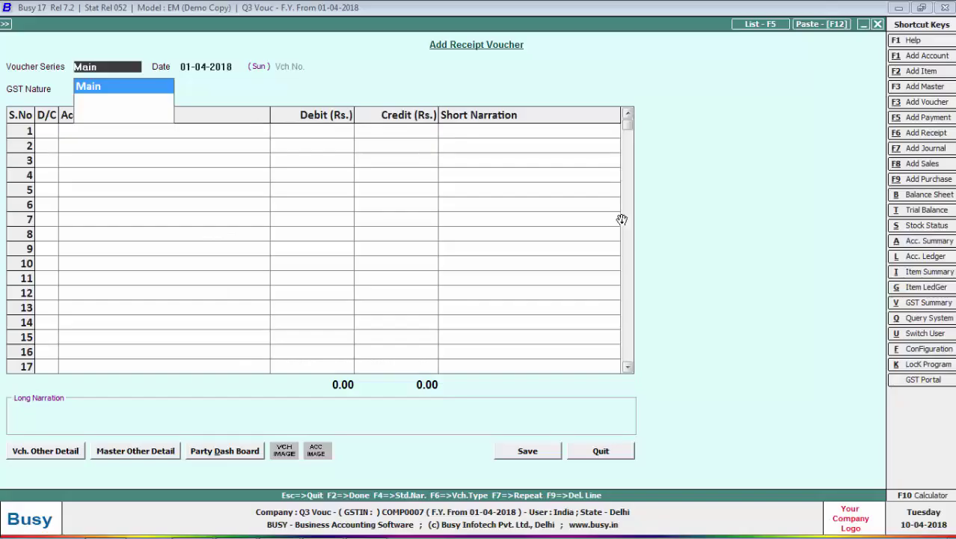
key("Return")
key("Return")
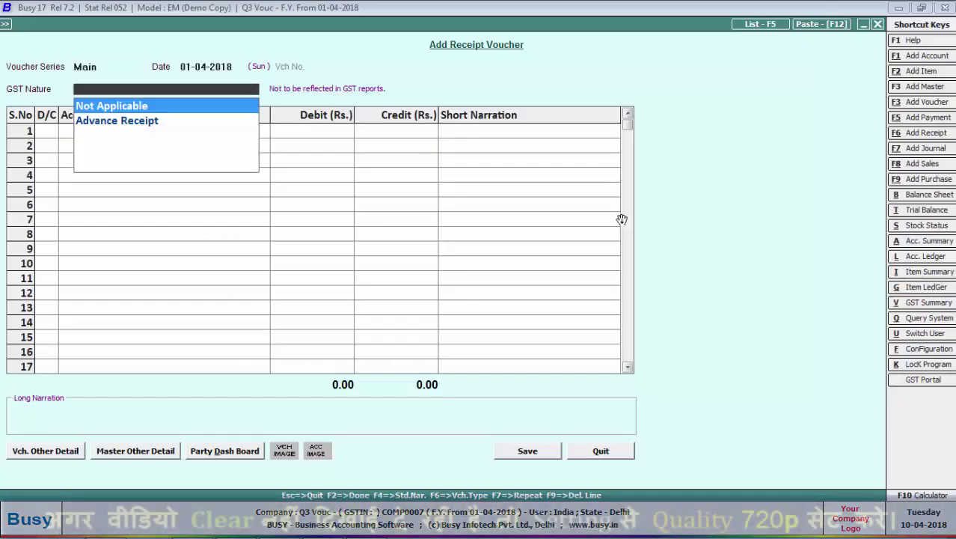
key("Return")
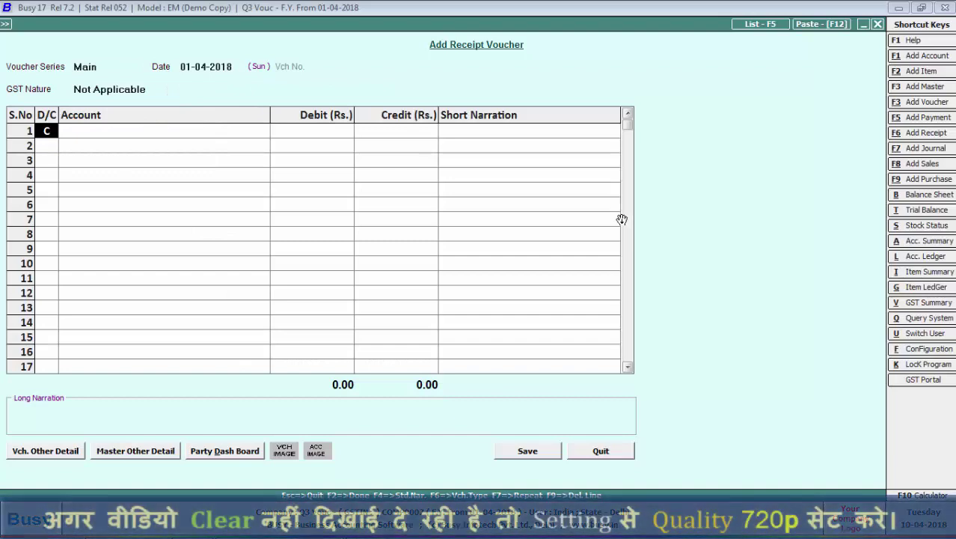
Step: Start a payment voucher with GST nature Not Applicable/Non-GST and choose Office Rent as the first line's debit account
key("F5")
key("Return")
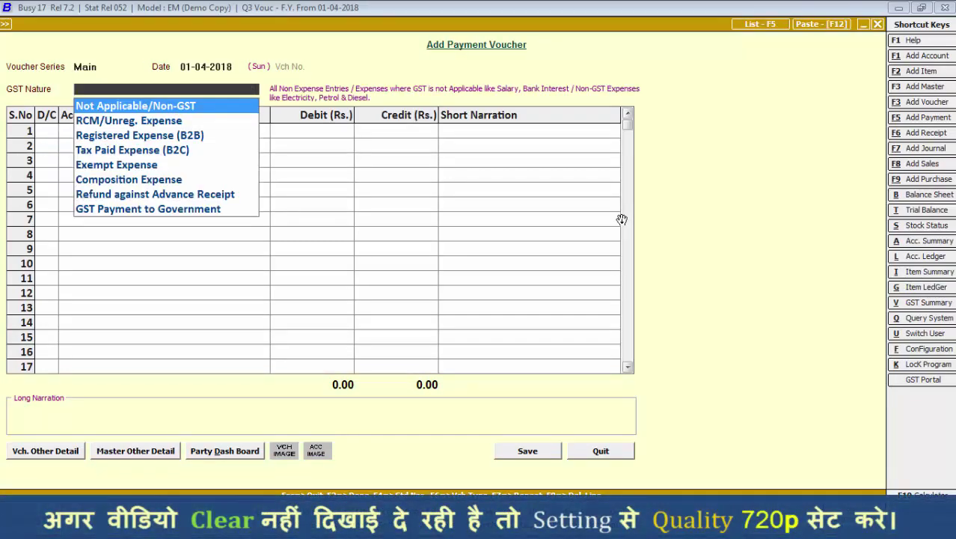
key("Return")
key("Return")
type("re")
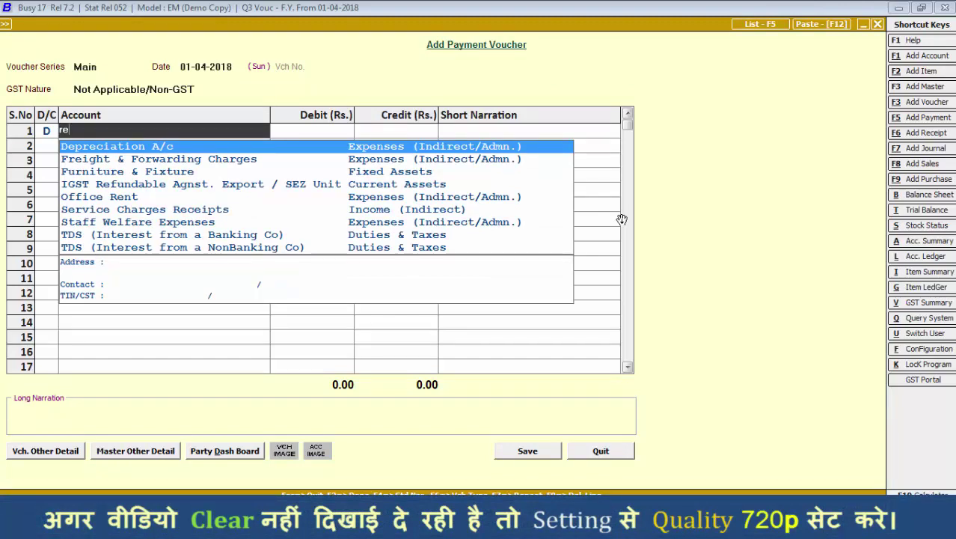
key("Down")
key("Down")
key("Down")
key("Down")
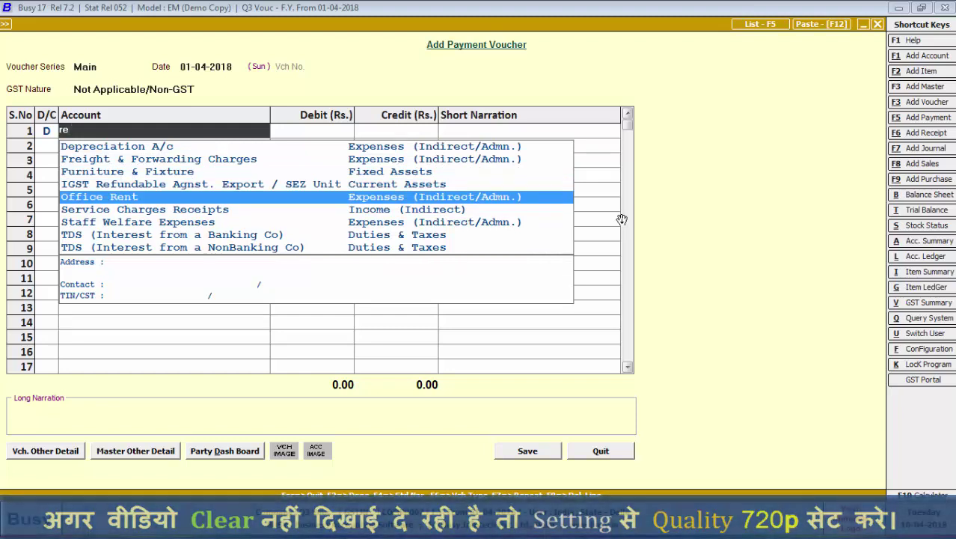
key("Return")
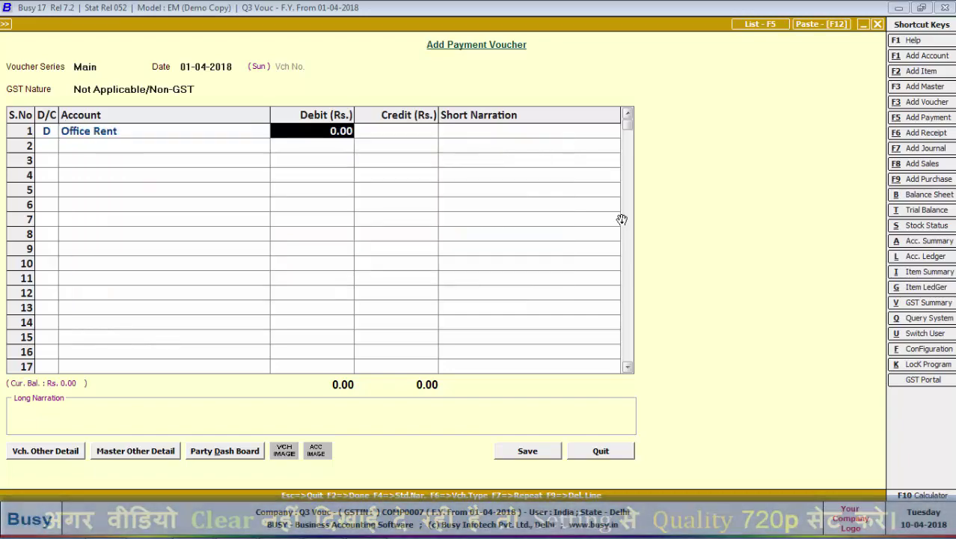
Step: Check the rent and electric bill amount in the PDF exercise and debit Office Rent with 14,000 in Busy
key("alt+Tab")
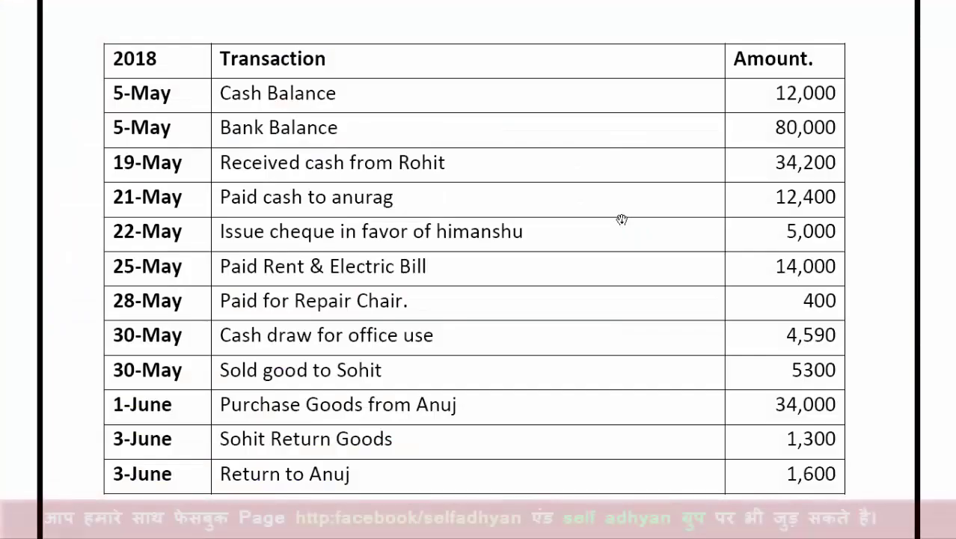
key("alt+Tab")
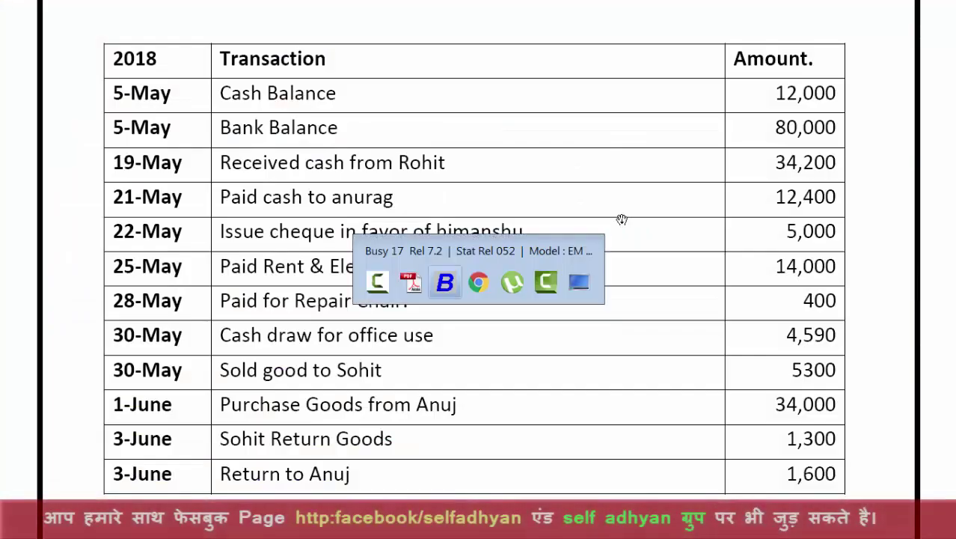
type("140")
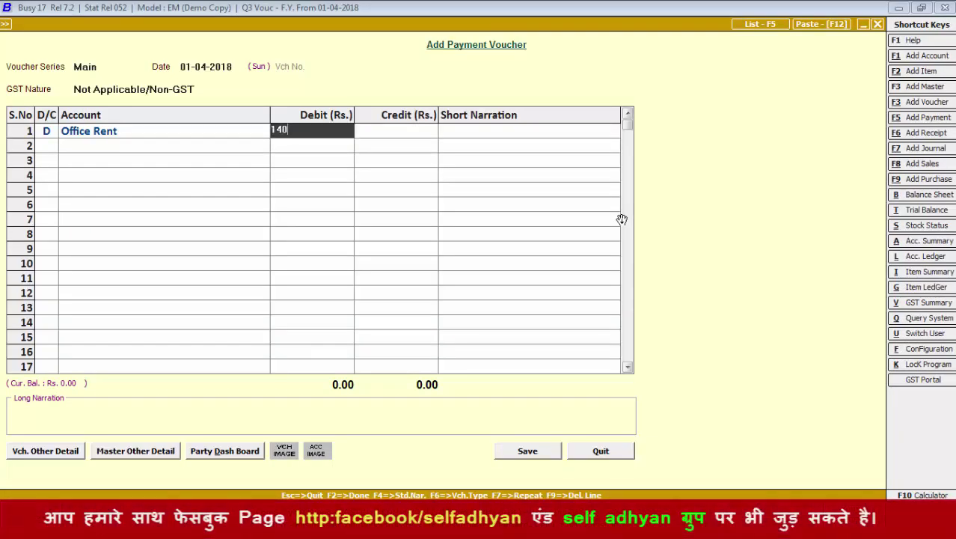
key("Return")
key("Return")
key("Return")
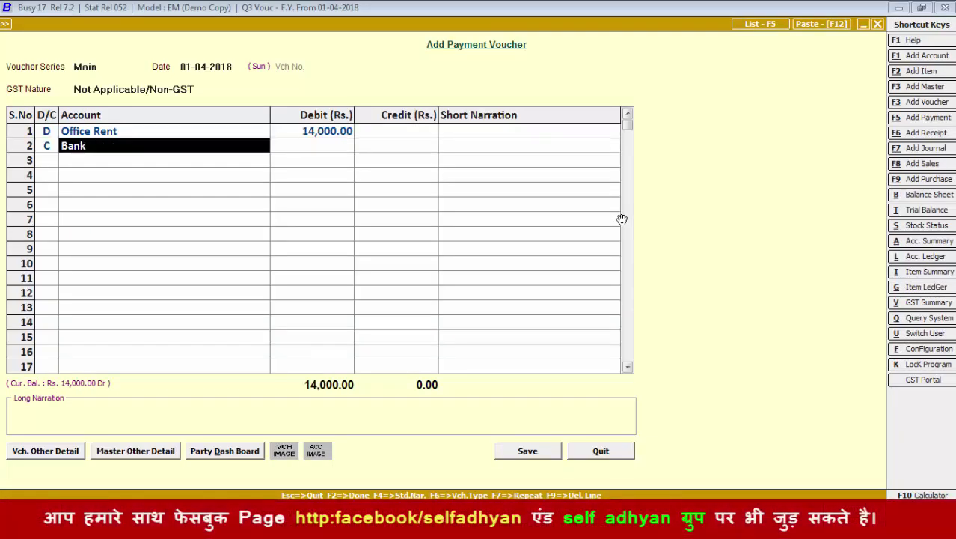
Step: Credit the Cash account with 14,000 on the second line, leave the narrations empty, and save the rent payment voucher
type("cas")
key("Return")
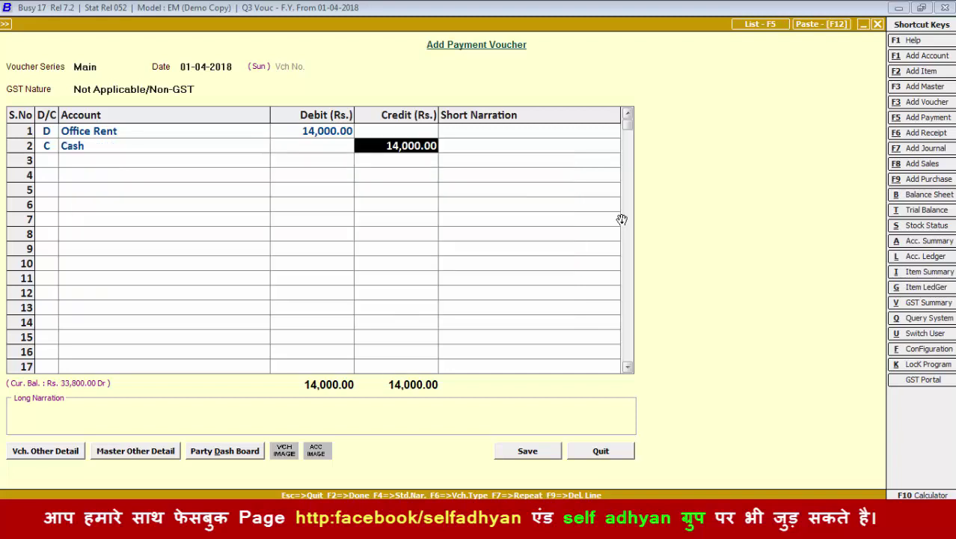
key("Return")
key("Return")
key("Return")
key("Return")
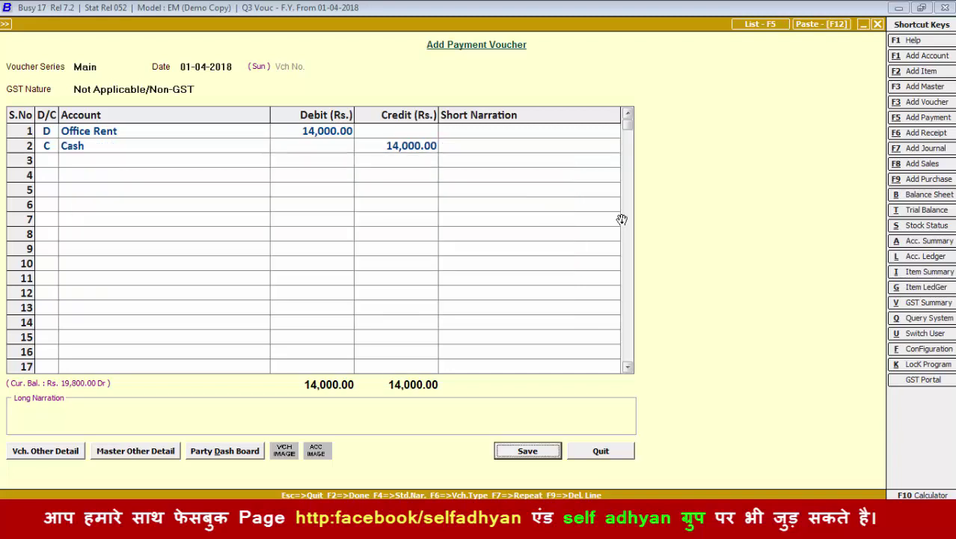
key("Return")
Step: Check the chair repair transaction in the PDF exercise and start a Not Applicable/Non-GST payment voucher in Busy
key("F6")
key("alt+Tab")
key("alt+Tab")
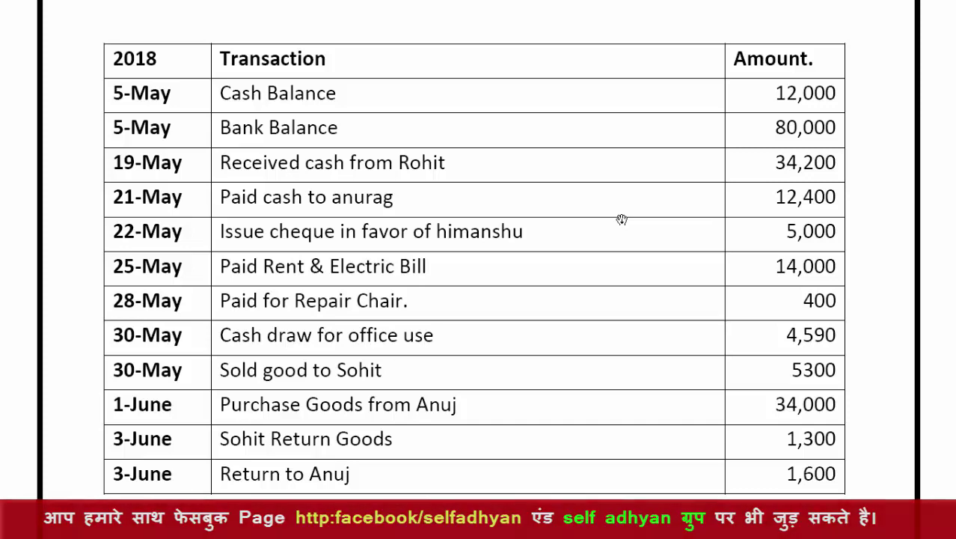
key("alt+Tab")
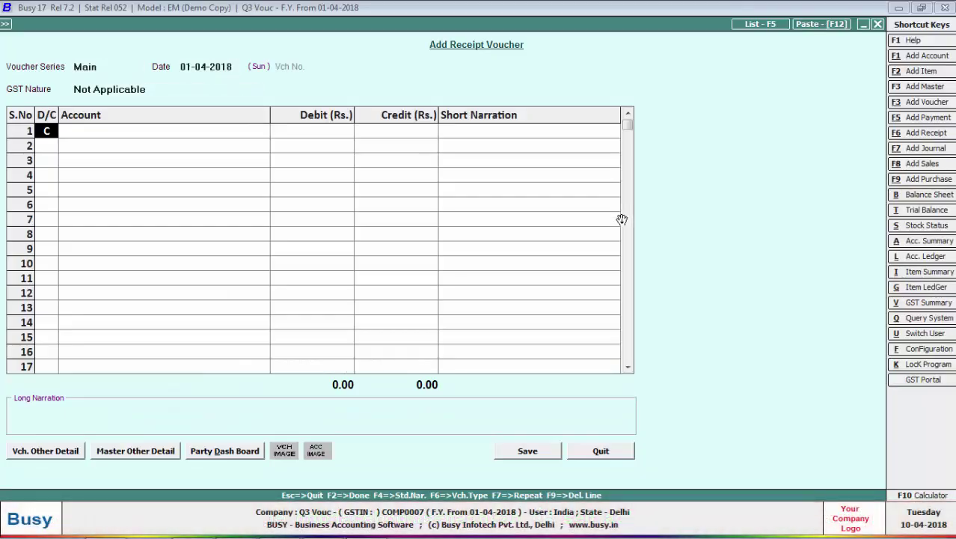
key("F5")
key("Return")
key("Return")
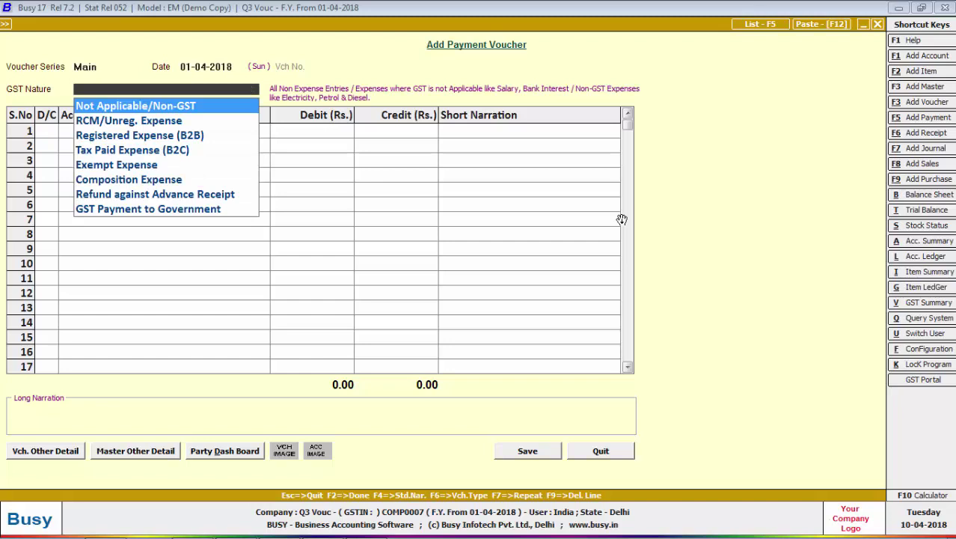
key("Return")
key("Return")
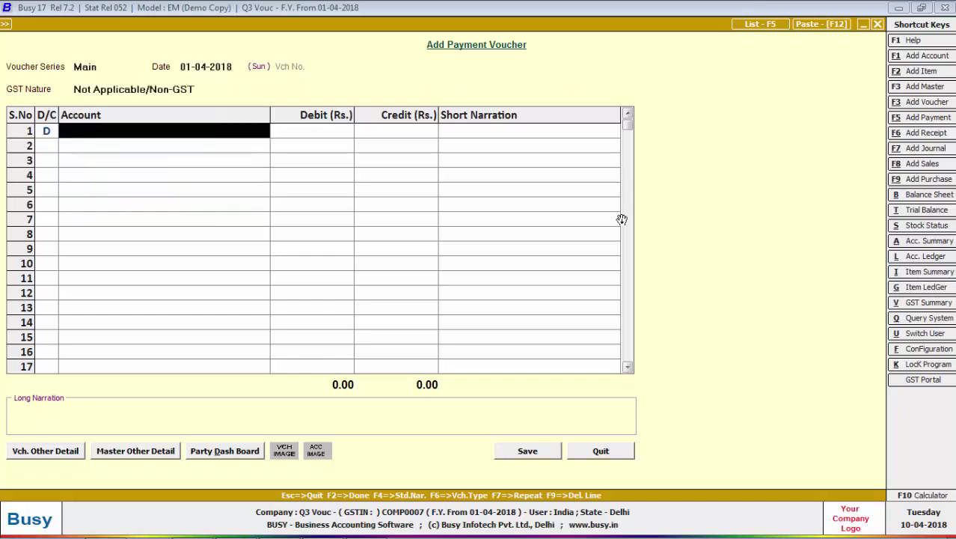
Step: Create an account named Repair under the group Expenses (Indirect/Admn.) and use it as the voucher's debit account
key("alt+F1")
type("rep")
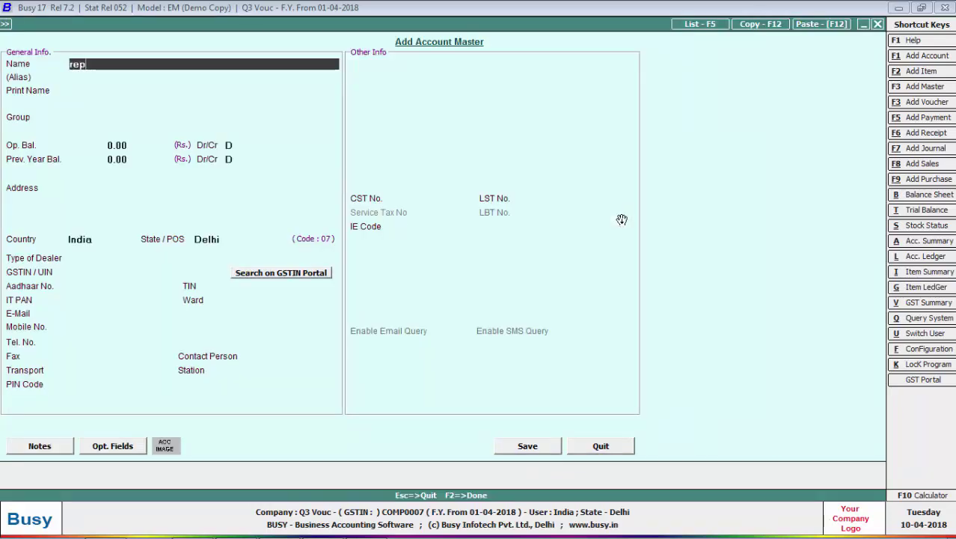
type("ir")
key("Return")
key("Return")
type("ind")
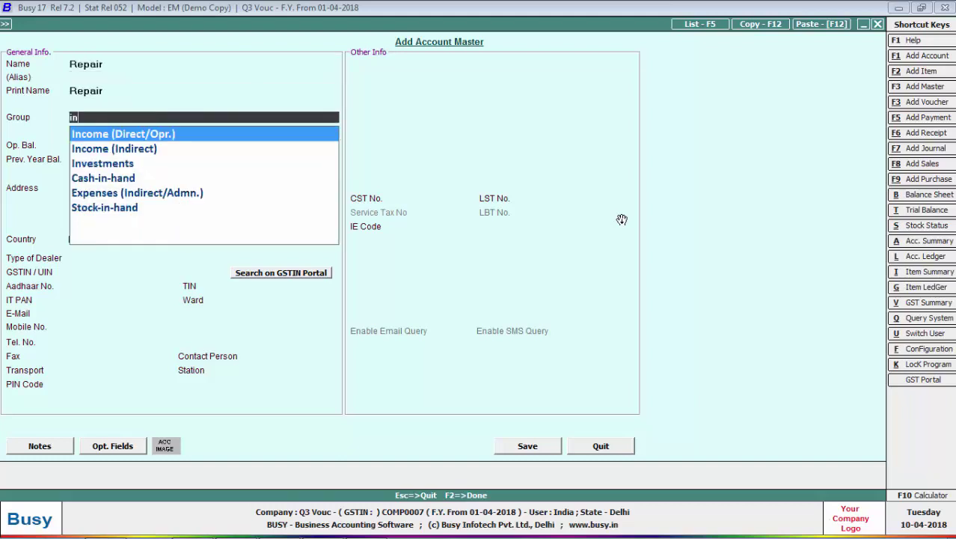
key("Return")
key("Return")
key("Return")
key("Return")
key("Return")
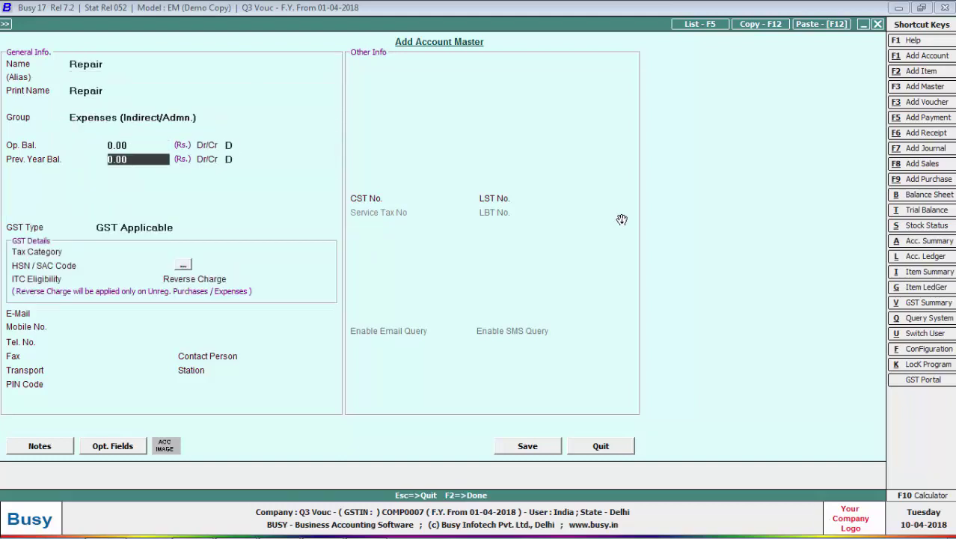
key("Return")
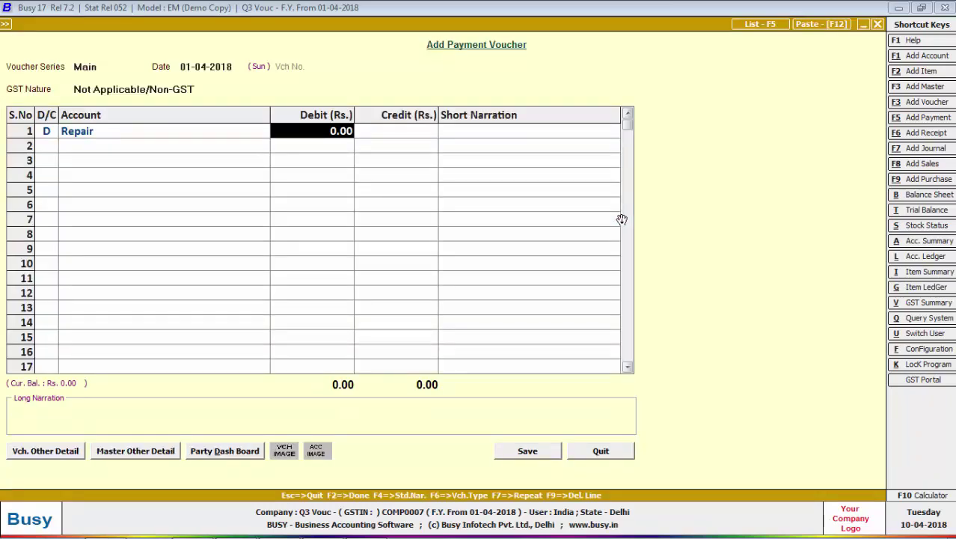
Step: Check the chair repair amount in the PDF exercise and debit the Repair account with 400 in Busy
key("alt+Tab")
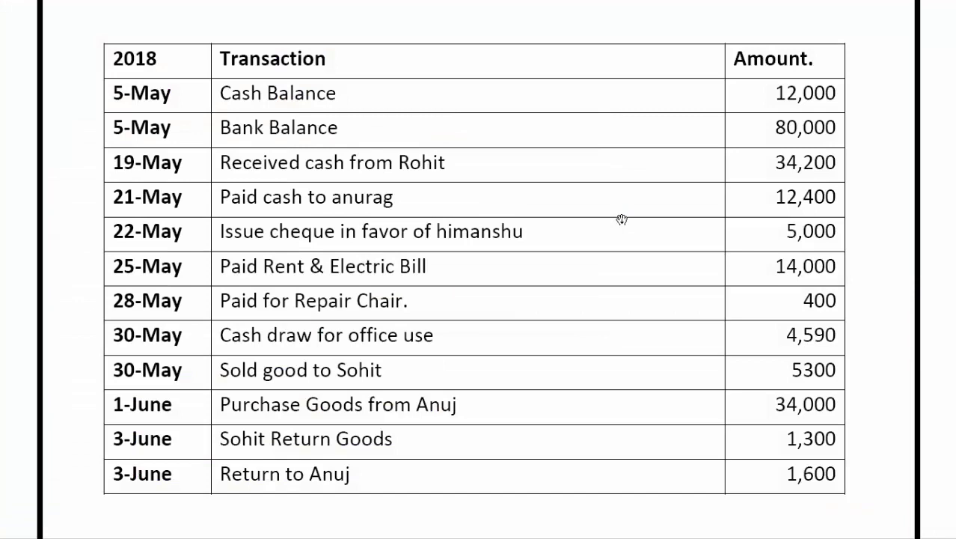
key("alt+Tab")
type("4")
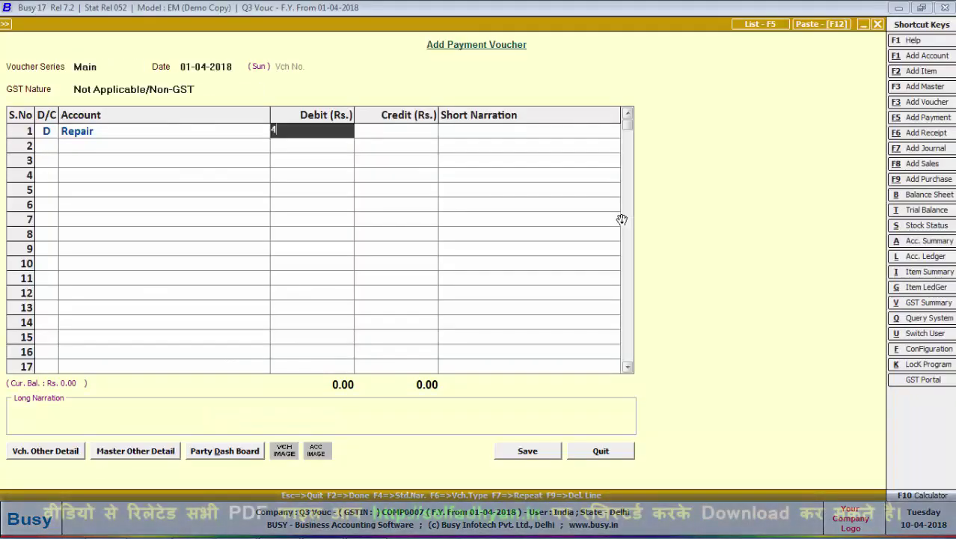
type("00")
key("Return")
key("Return")
Step: Credit the Cash account with 400, save the repair payment voucher, and open a blank receipt voucher
type("c")
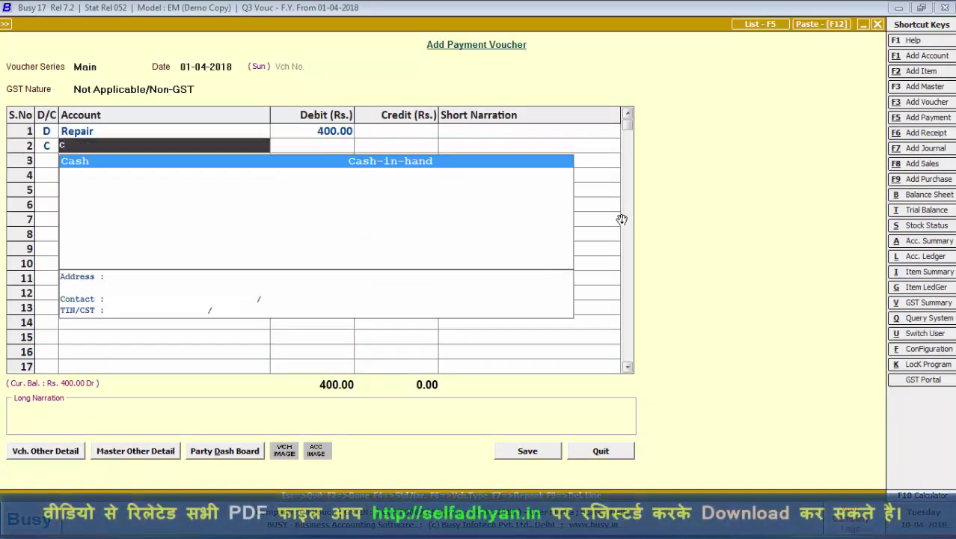
key("Return")
key("Return")
key("Return")
key("Return")
key("Return")
key("F6")
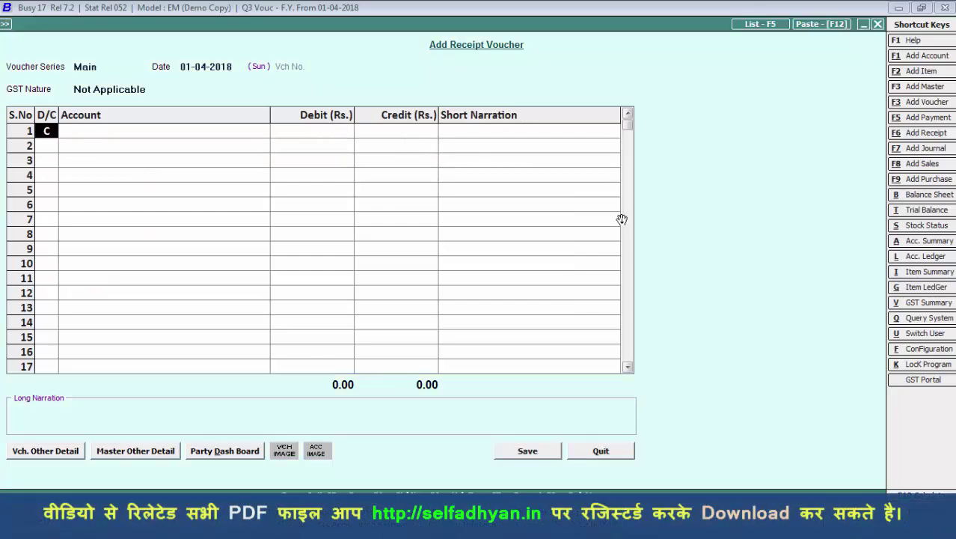
Step: Switch to the PDF exercise to review the cash drawn for office use and return to Busy
key("alt+Tab")
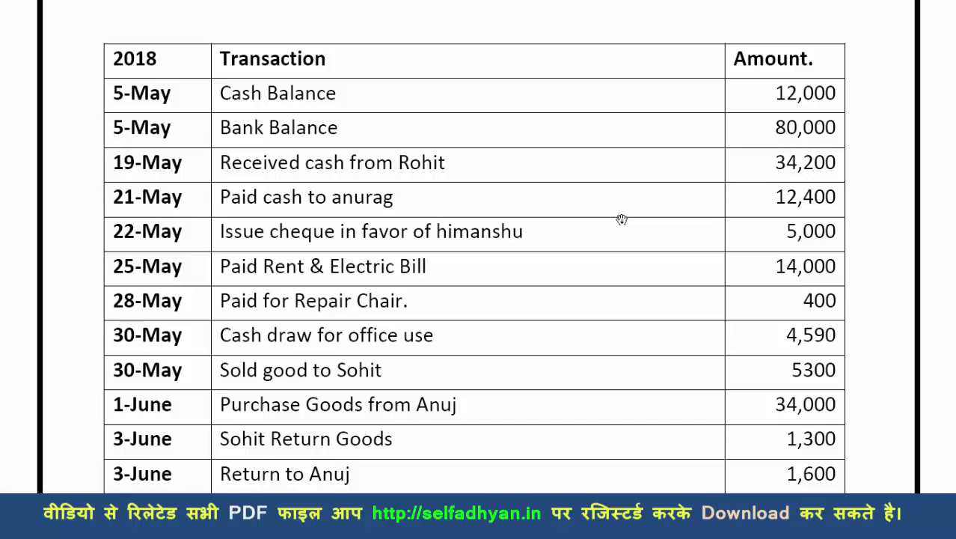
key("Escape")
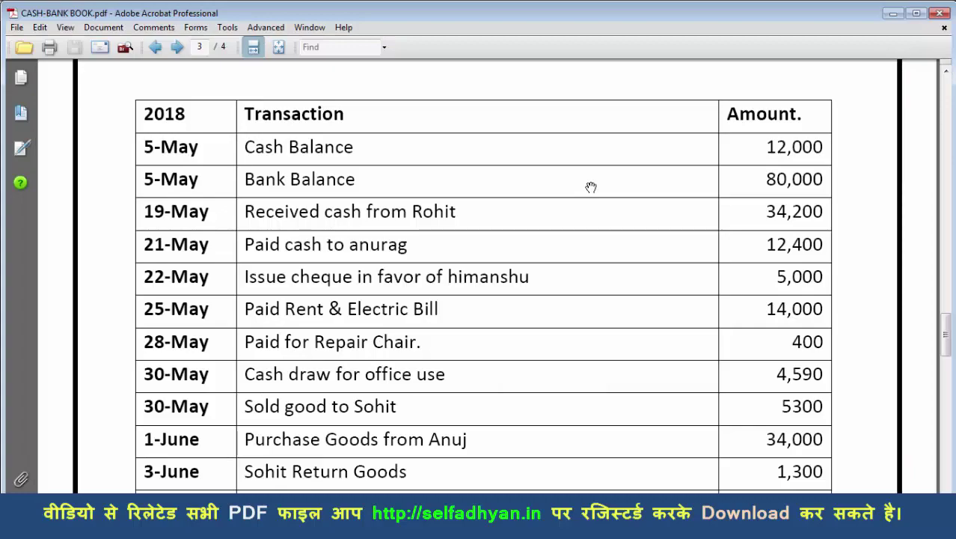
key("ctrl+l")
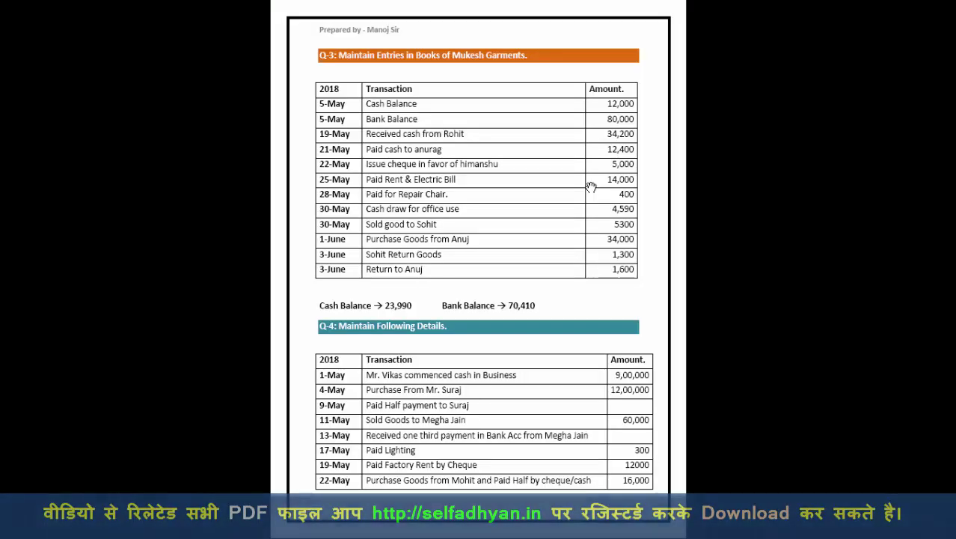
key("ctrl+2")
scroll(590, 187, "up", 3)
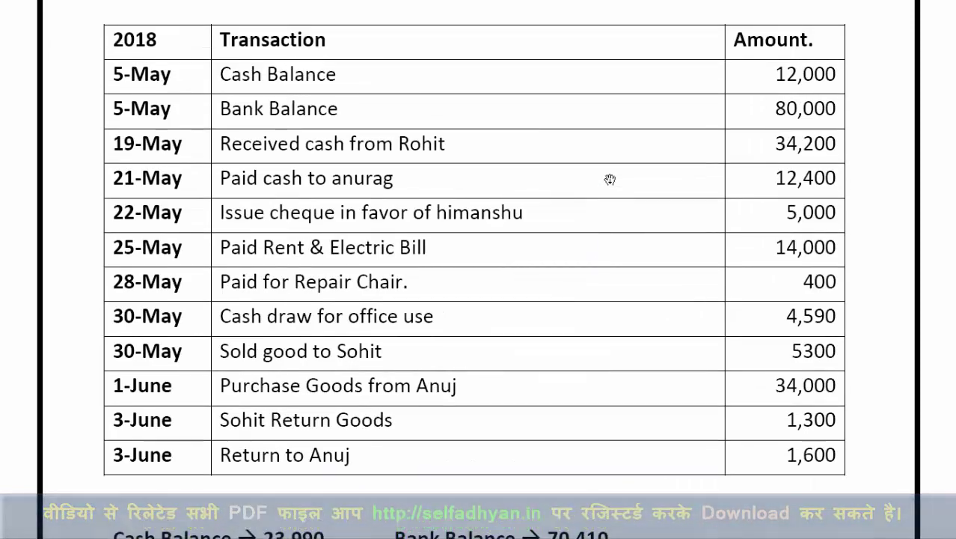
key("alt+Tab")
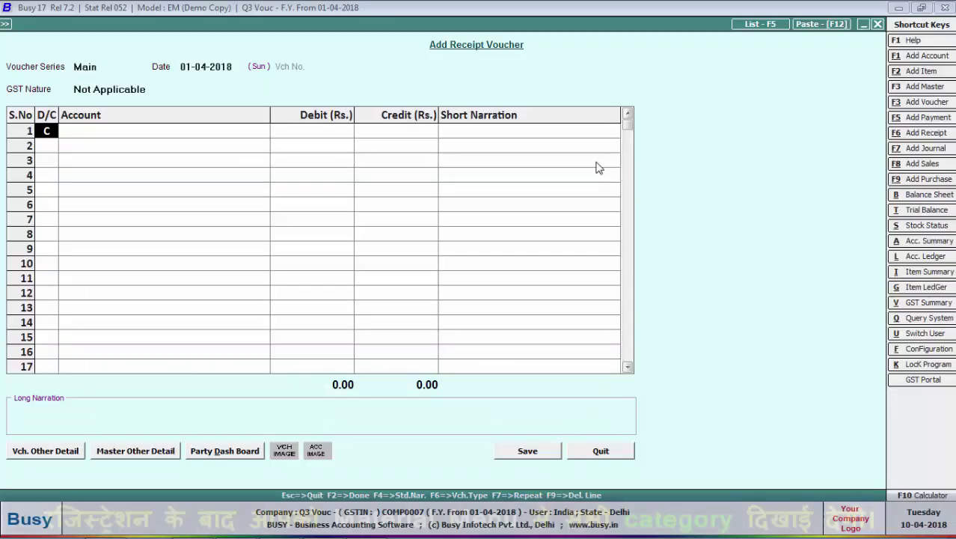
Step: Look through the blank journal, sales, purchase, receipt and payment voucher forms for a suitable type and close them
key("Escape")
key("Return")
key("F7")
key("F8")
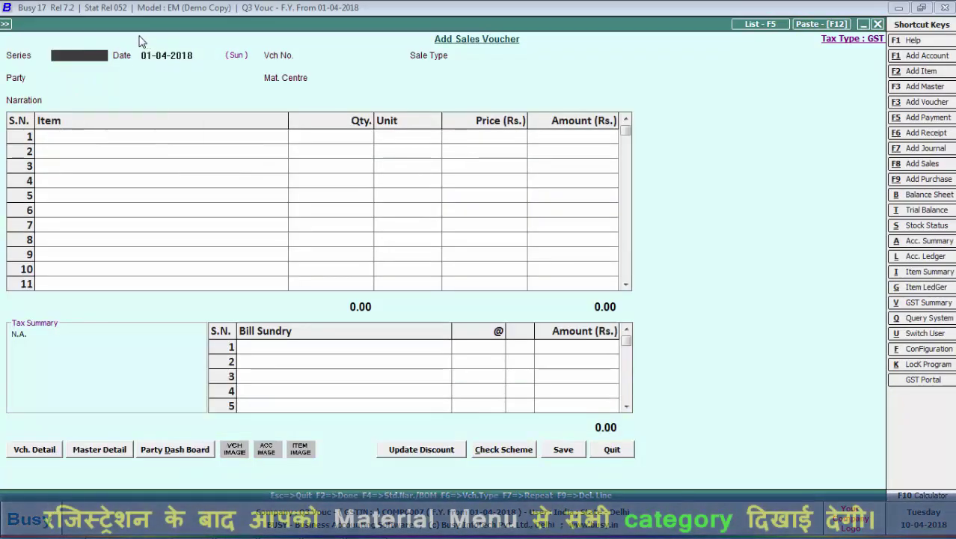
key("F9")
key("F8")
key("F7")
key("F6")
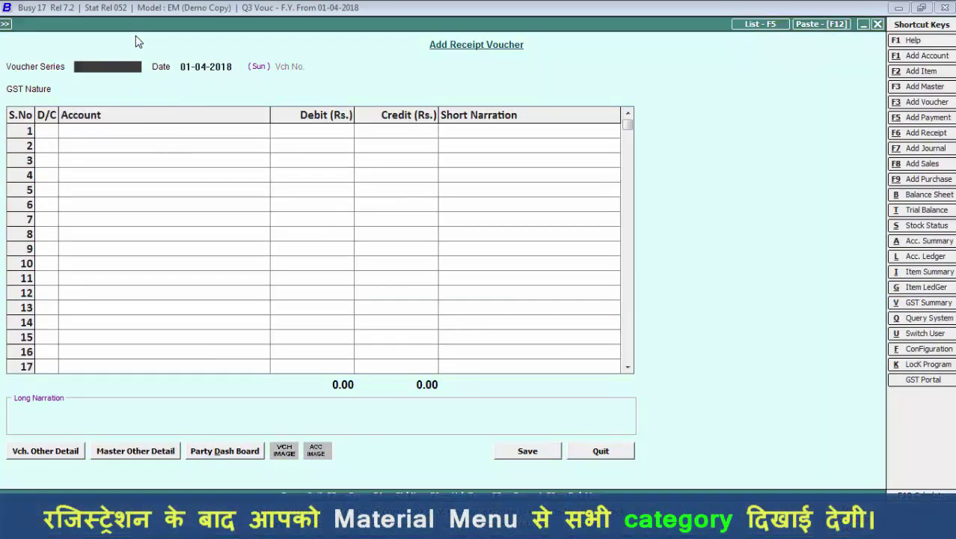
key("F5")
key("F6")
key("Escape")
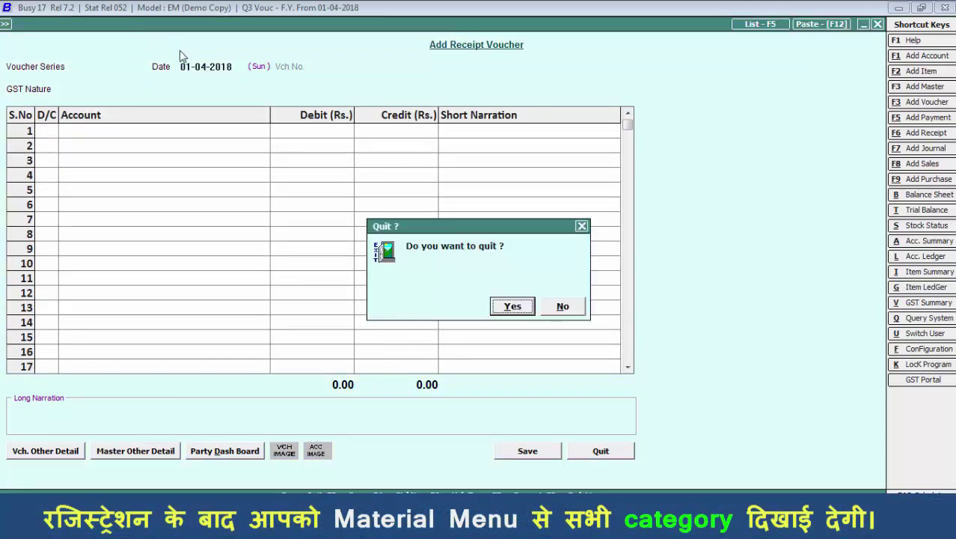
key("Return")
key("F6")
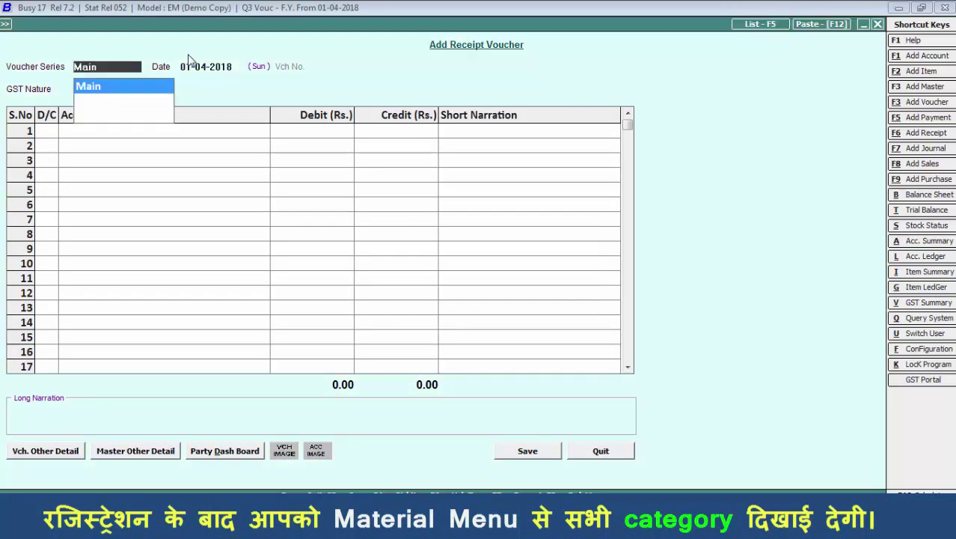
key("Escape")
Step: Start a contra voucher in the Main series and choose Cash as the first line's debit account
left_click(167, 195)
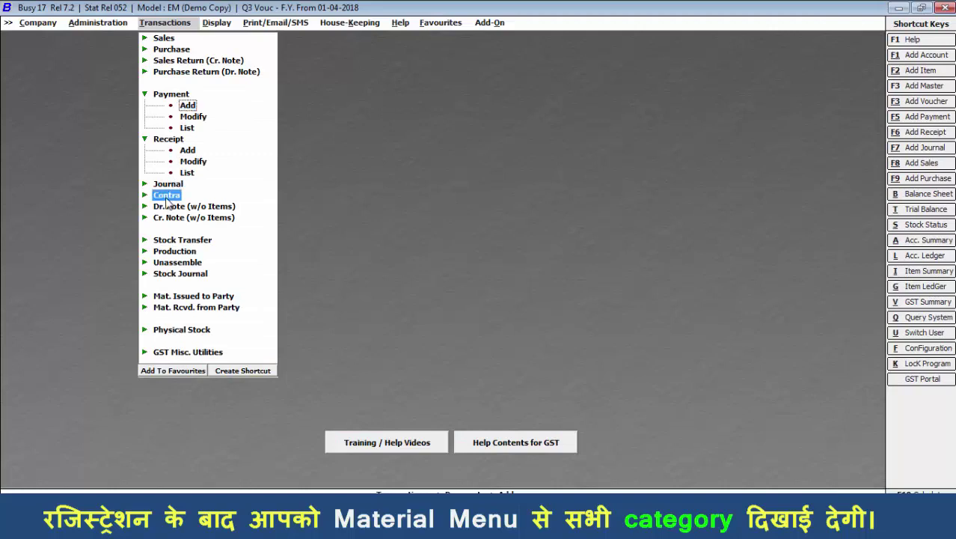
left_click(187, 207)
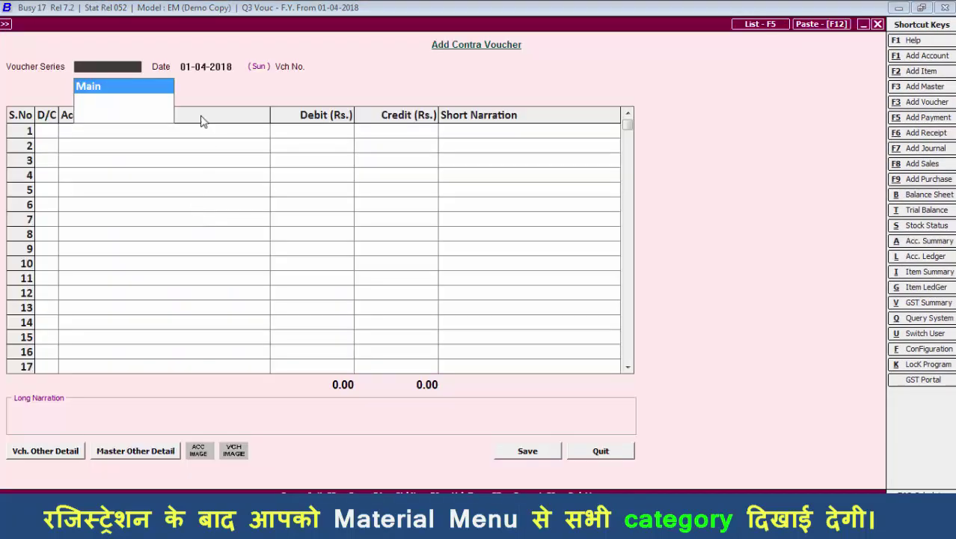
left_click(150, 89)
key("Return")
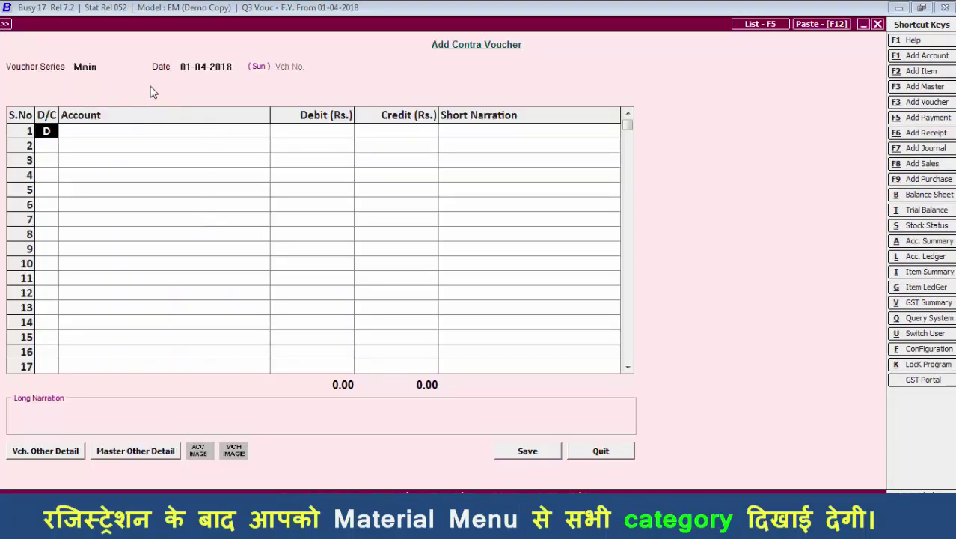
key("Return")
type("ca")
key("Return")
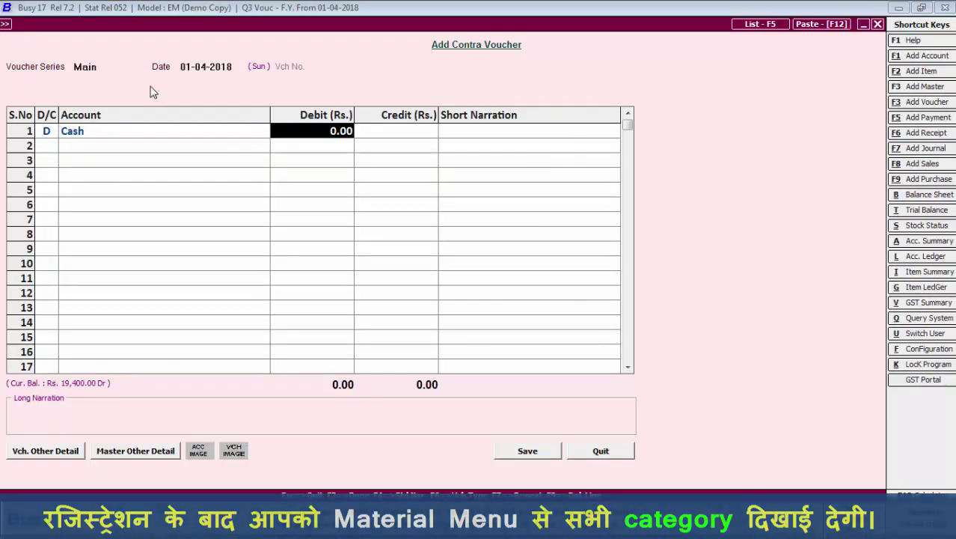
Step: Check the office cash amount in the PDF exercise, and in Busy debit Cash and credit Bank with 4590 in the contra voucher
key("alt+Tab")
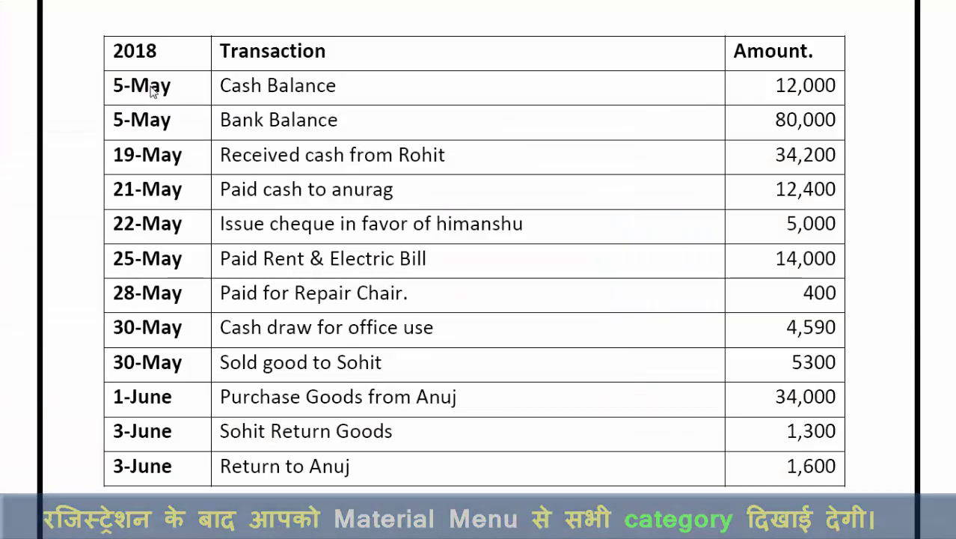
key("alt+Tab")
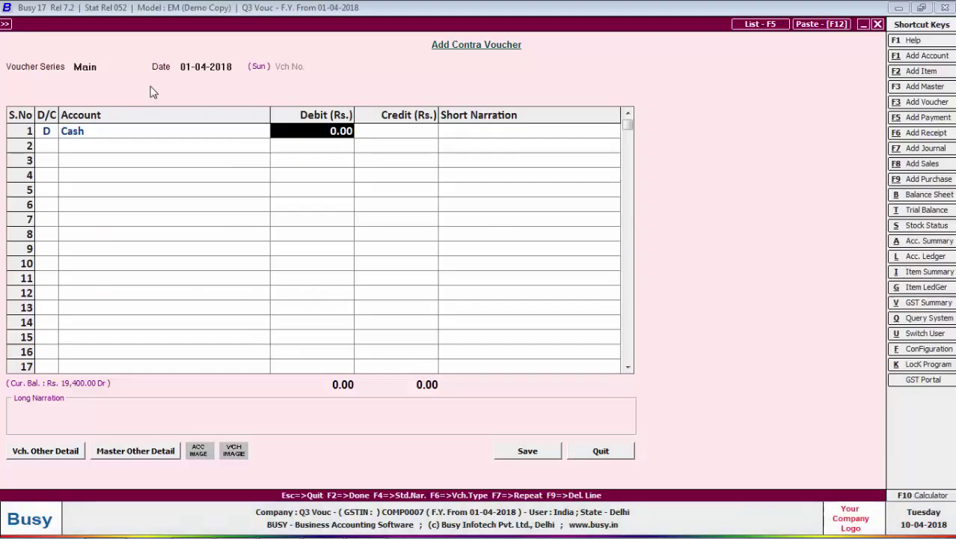
type("4590")
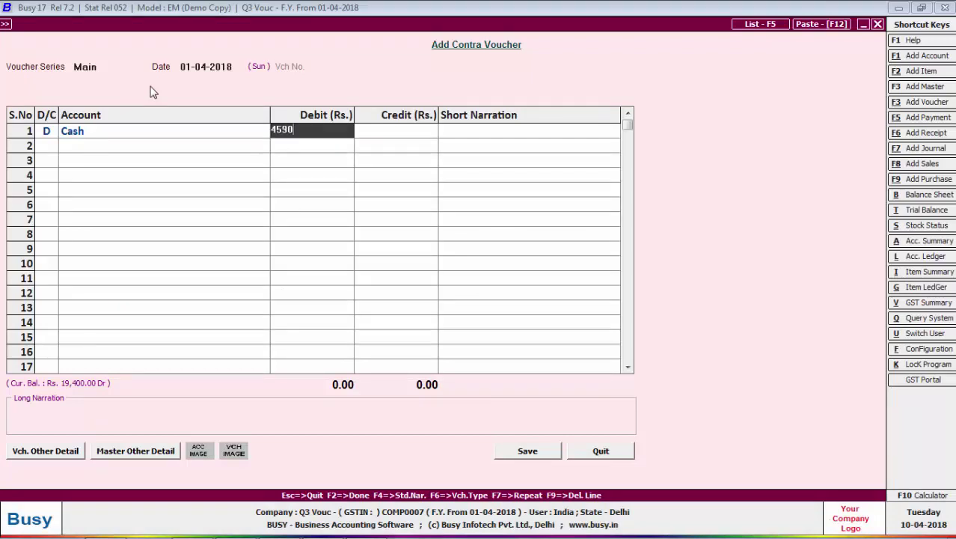
key("Return")
key("Return")
key("Return")
key("Return")
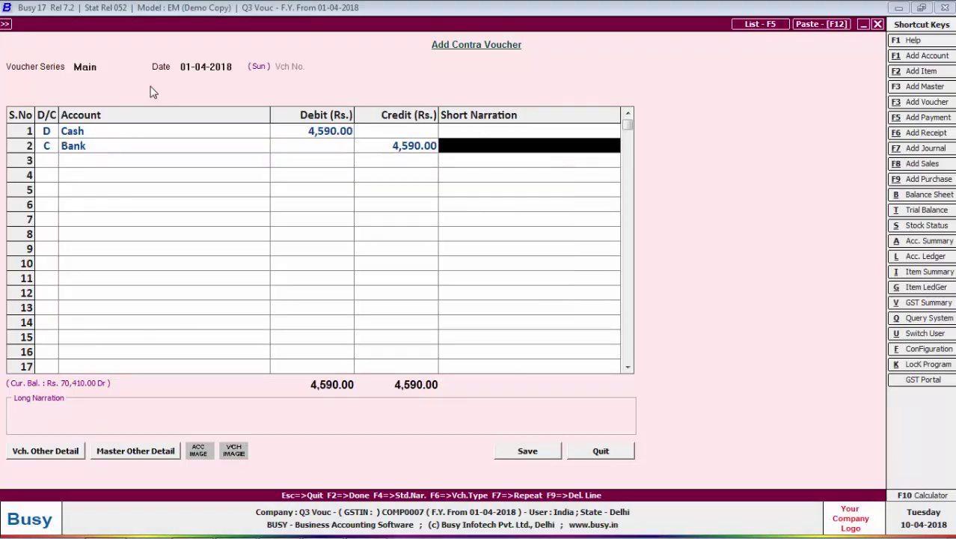
Step: Save the contra voucher and review the following transaction in the PDF exercise before returning to Busy
key("Return")
key("Return")
key("Return")
key("Return")
key("alt+Tab")
key("alt+Tab")
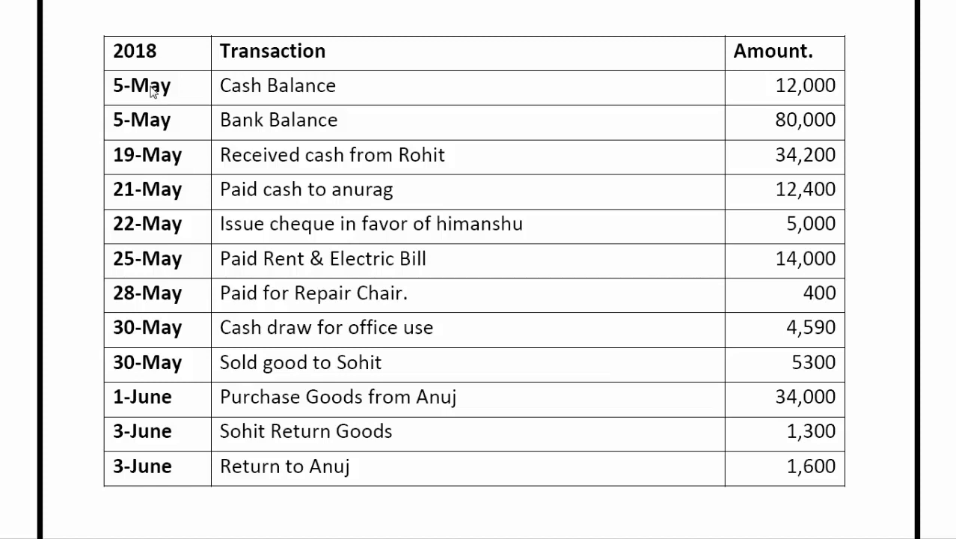
key("alt+Tab")
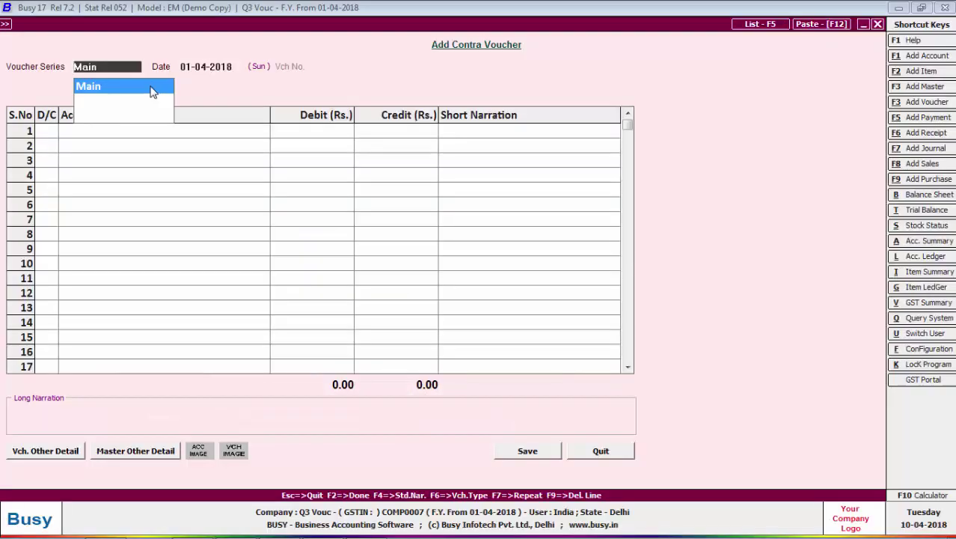
Step: Look at a blank sales voucher, leave it without entries, and quit the empty contra voucher form
key("F8")
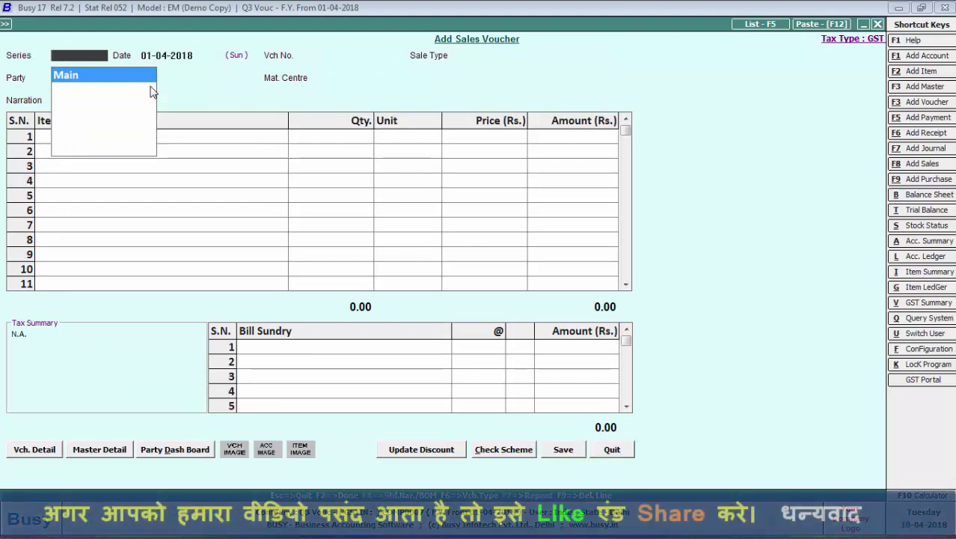
key("Escape")
key("Escape")
key("Escape")
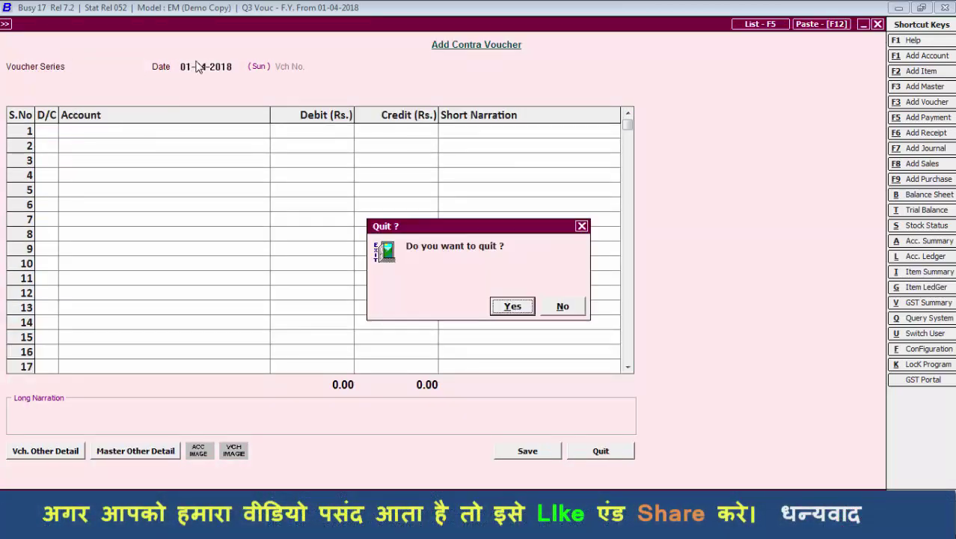
key("Return")
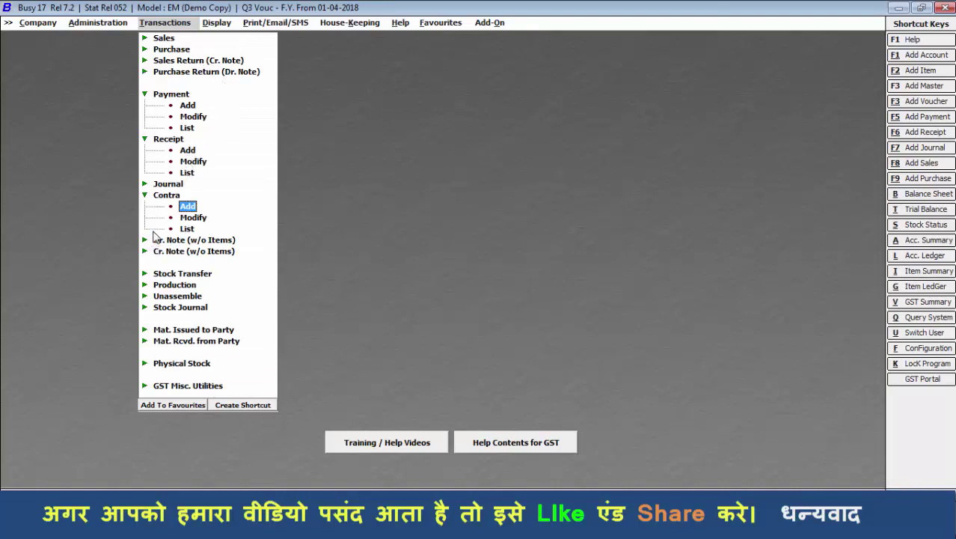
Step: Start a journal voucher in the Main series with GST nature Not Applicable/Non-GST and a debit first line
key("Up")
key("Up")
key("Up")
key("Up")
left_click(159, 184)
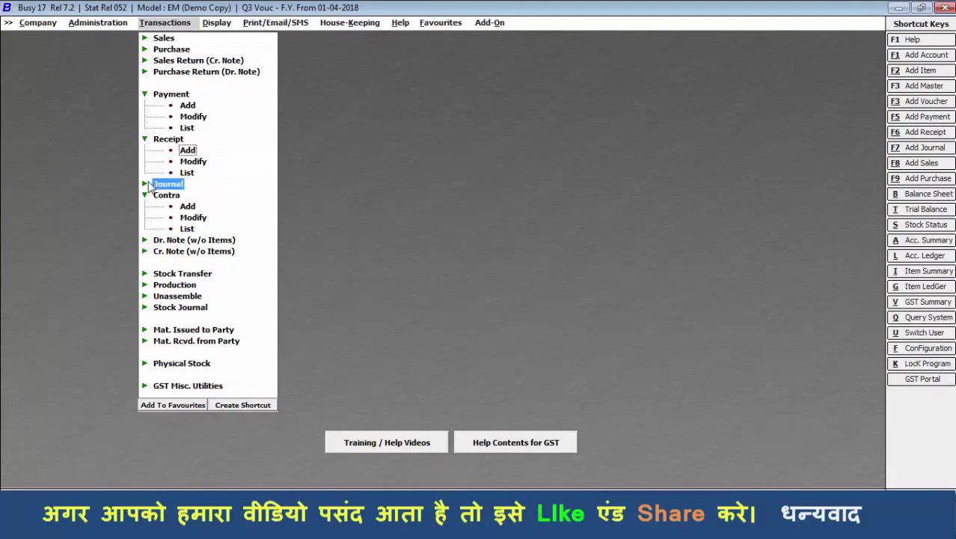
left_click(182, 196)
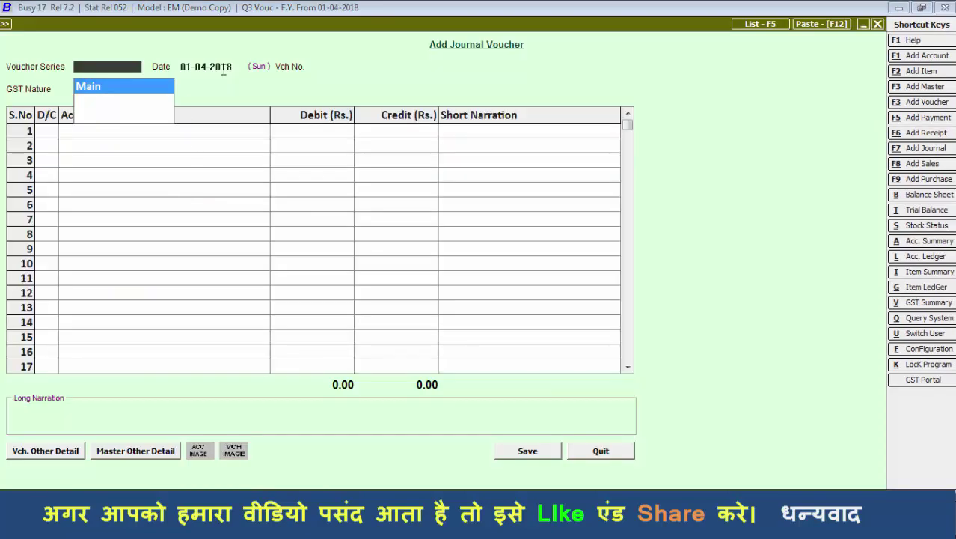
key("Return")
key("Return")
key("Return")
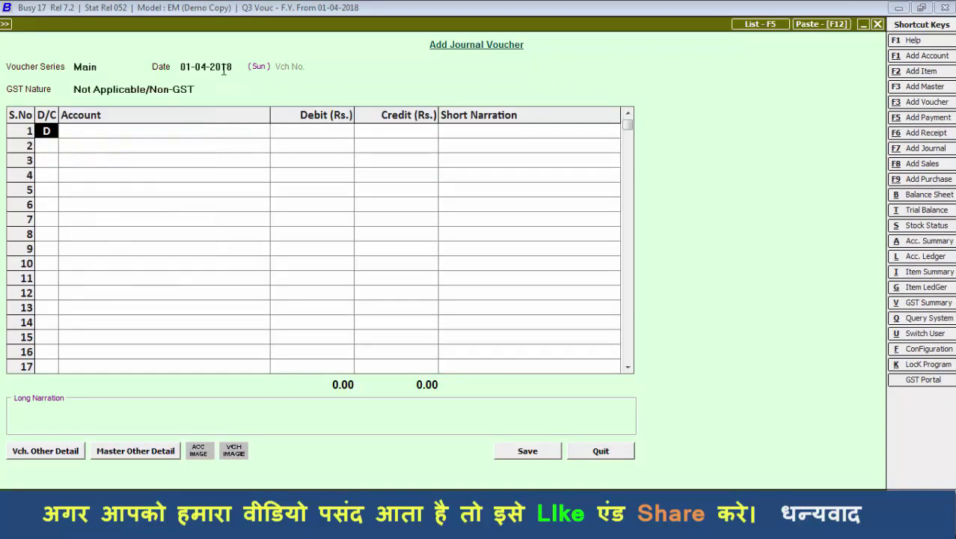
key("Return")
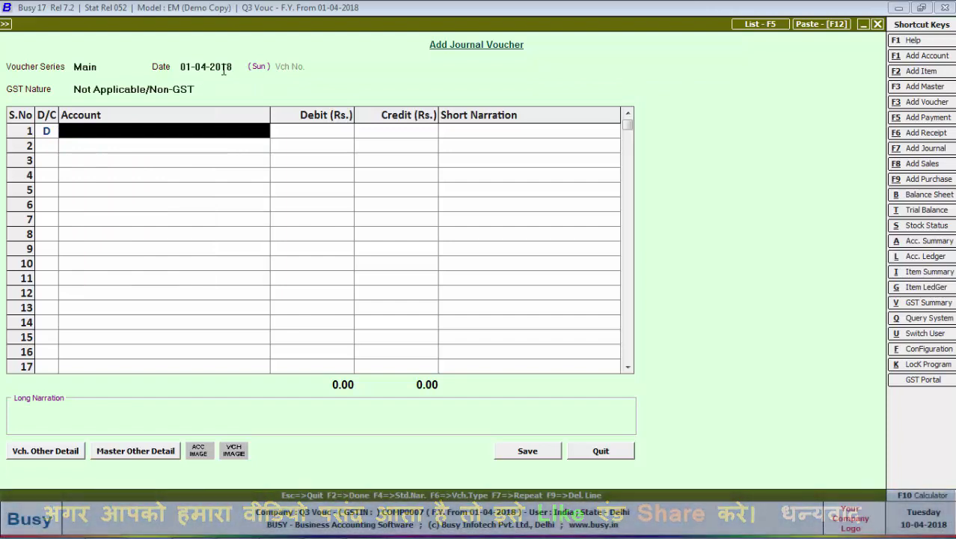
Step: Create an account master with the customer's name from the 30-May goods sale and assign it to the Sundry Debtors group
key("F3")
type("Sohit")
key("Return")
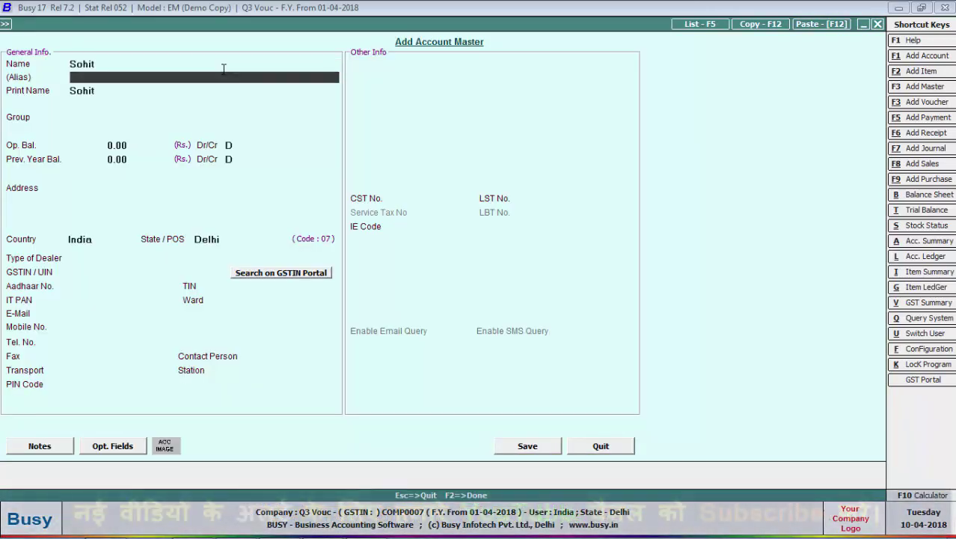
key("Return")
key("Return")
type("s")
key("Down")
key("Down")
key("Down")
key("Down")
key("Down")
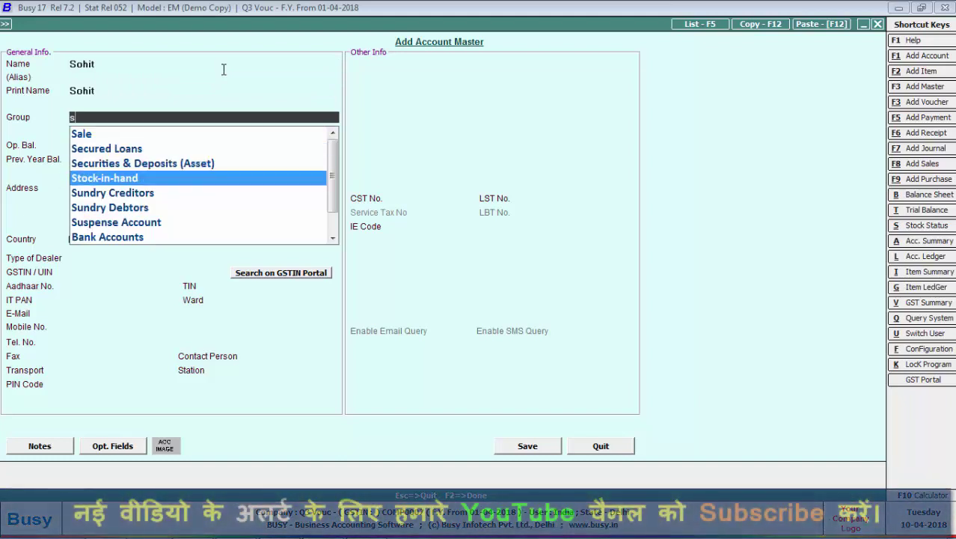
key("Return")
key("Return")
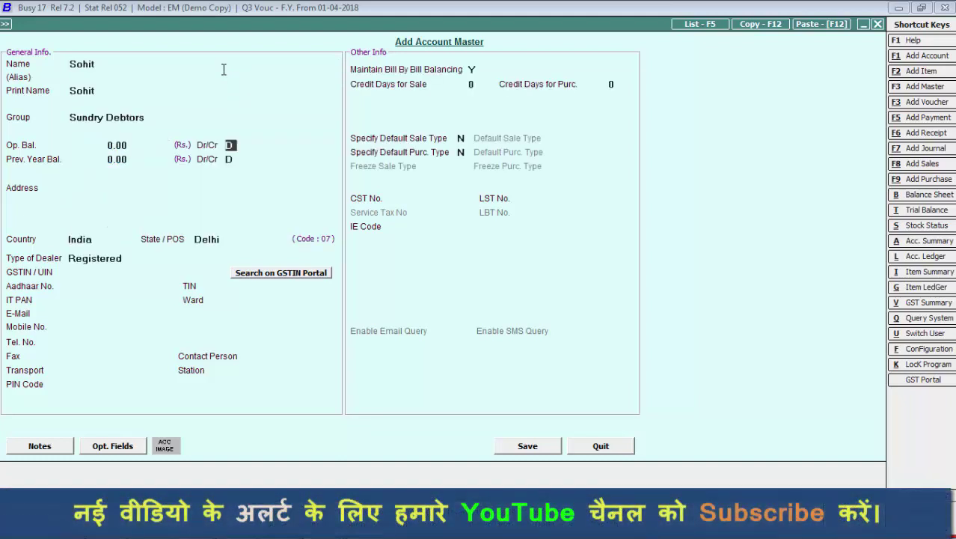
Step: Set the customer account's type of dealer to Un-Registered and save the account master
key("Return")
key("Return")
key("Return")
key("Return")
key("Return")
key("Return")
key("Return")
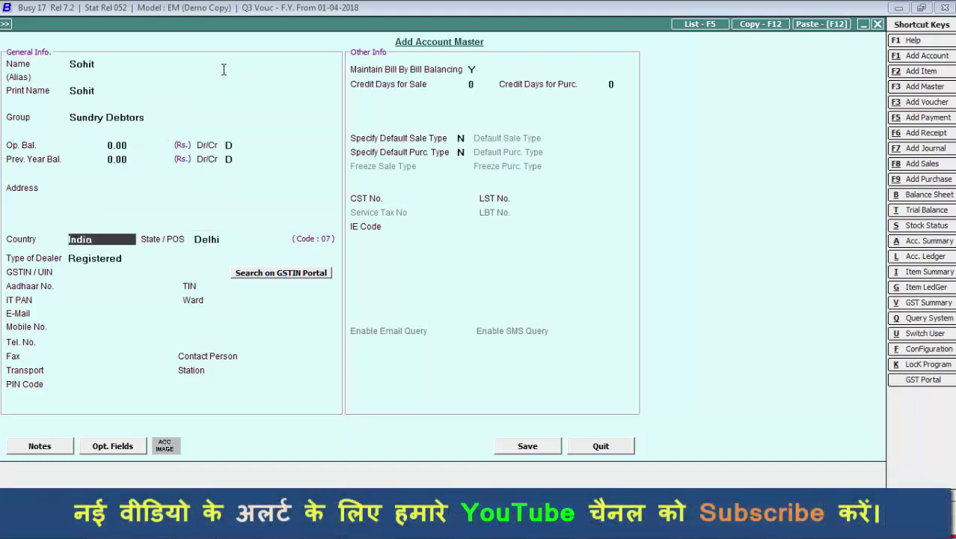
key("Down")
key("Return")
key("Return")
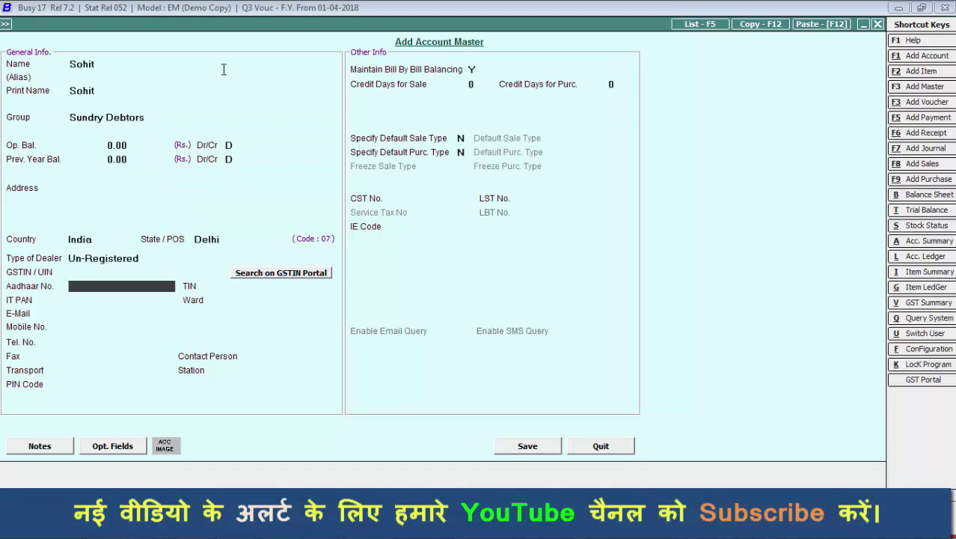
key("Return")
key("ctrl+a")
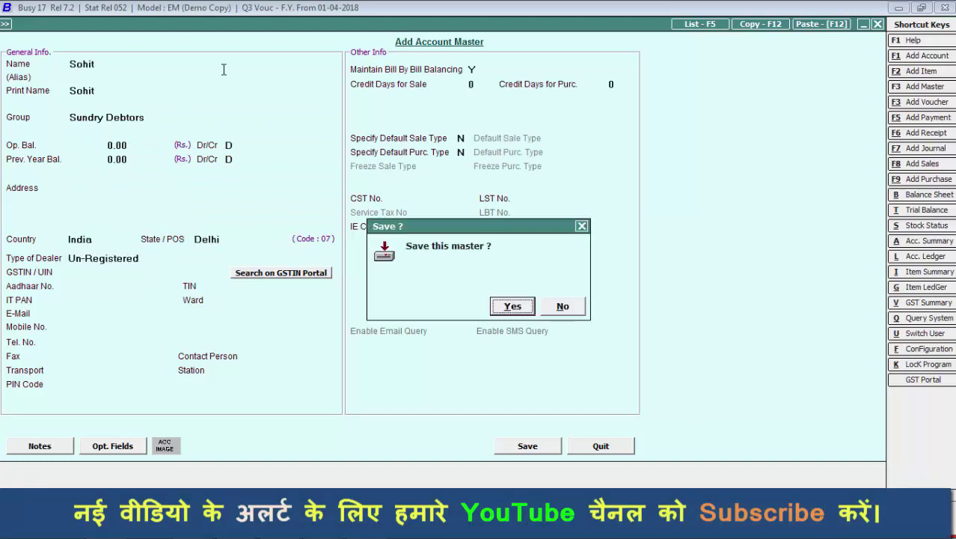
key("Return")
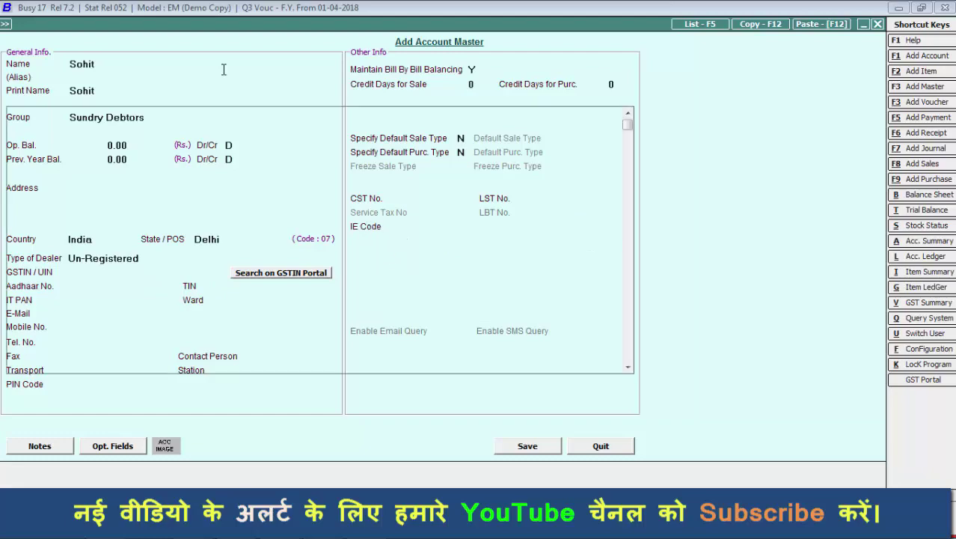
Step: Check the goods sale amount in the PDF exercise and debit the customer's account with 5,300 in the Busy journal voucher
key("alt+Tab")
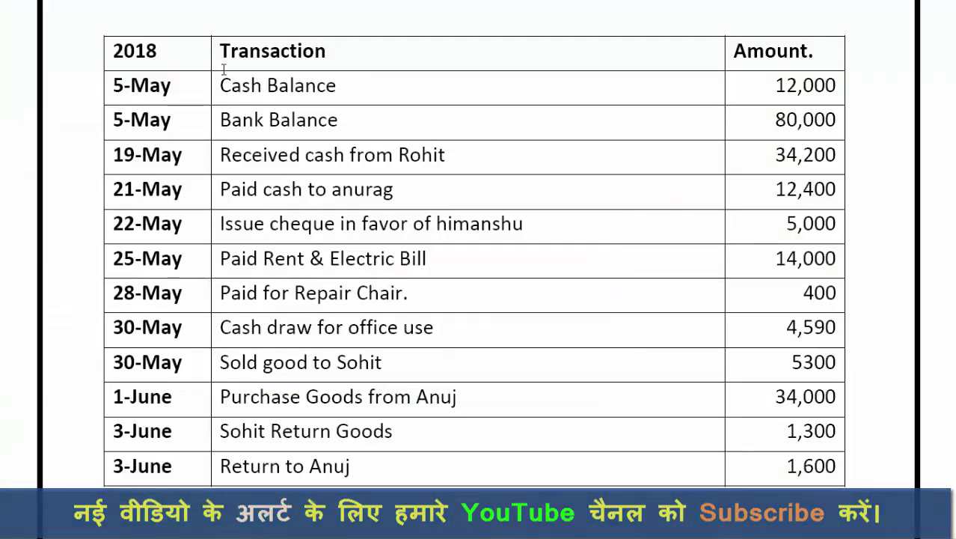
key("alt+Tab")
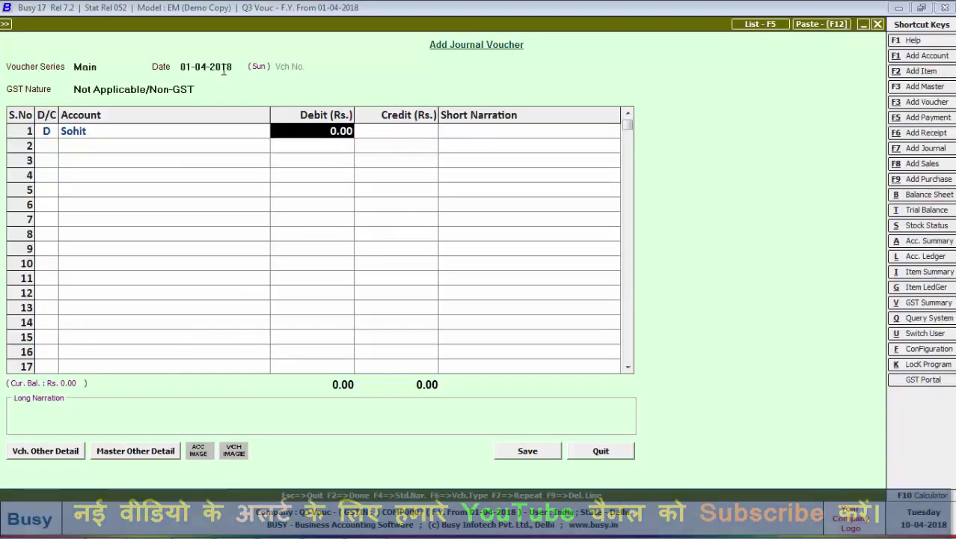
type("5,300")
key("Return")
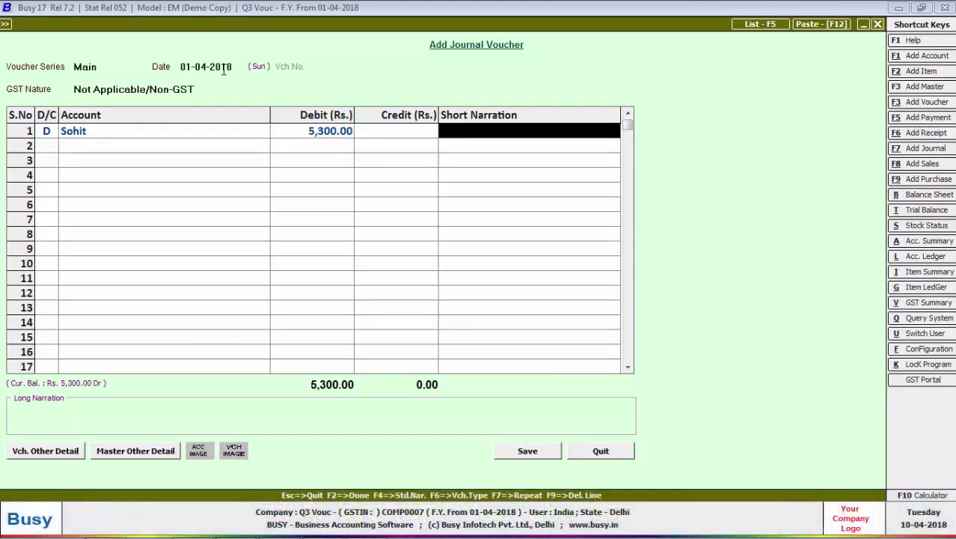
Step: Credit the Sales account with 5,300 on the journal voucher's second line
key("Return")
key("Return")
type("sa")
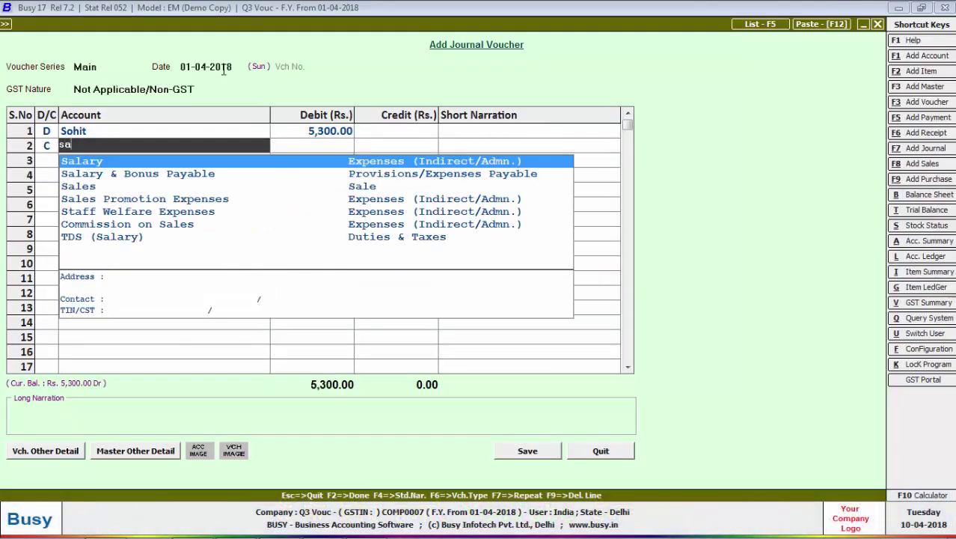
key("Down")
key("Down")
key("Return")
key("Return")
key("Return")
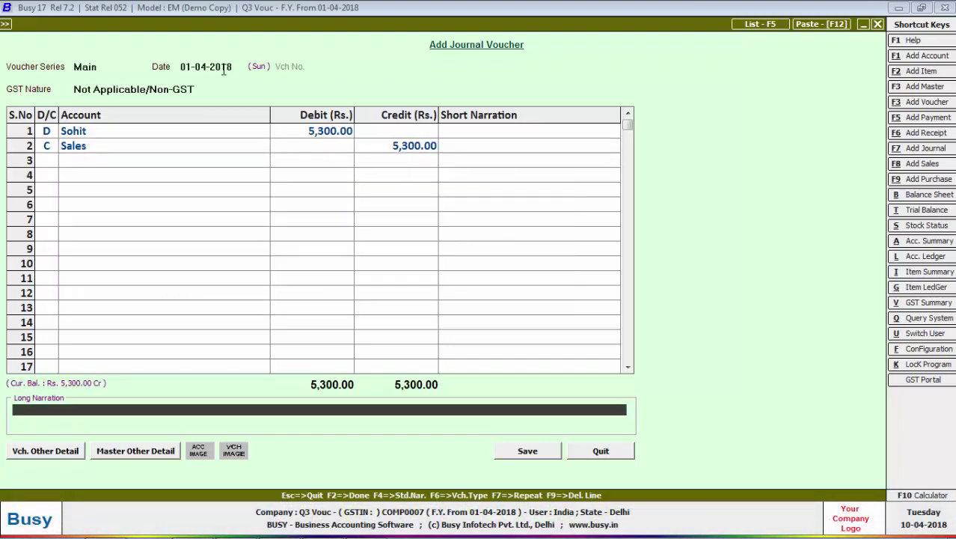
Step: Allocate the 5,300 to a New Ref. under the customer's name in the bill-by-bill adjustment and save the journal voucher
key("Return")
key("Return")
key("Return")
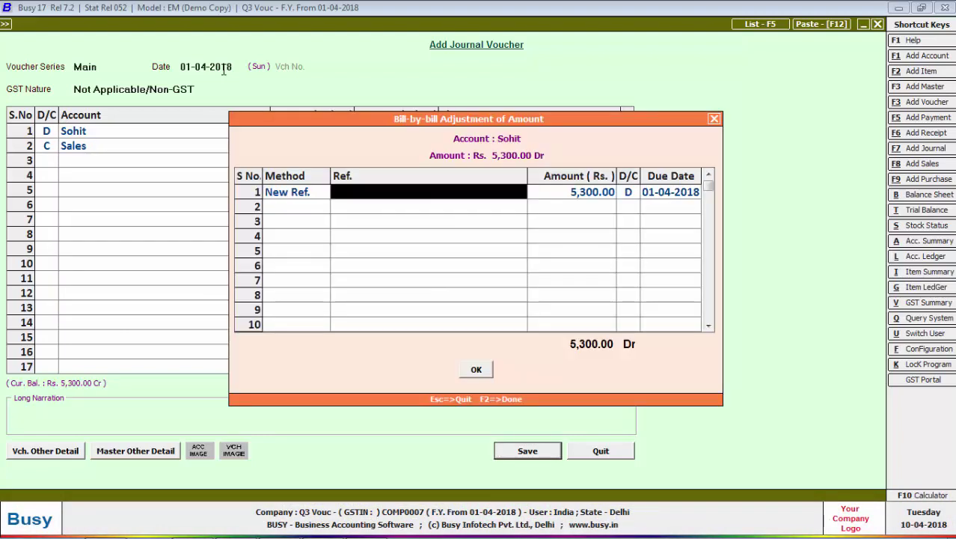
type("sohit")
key("Return")
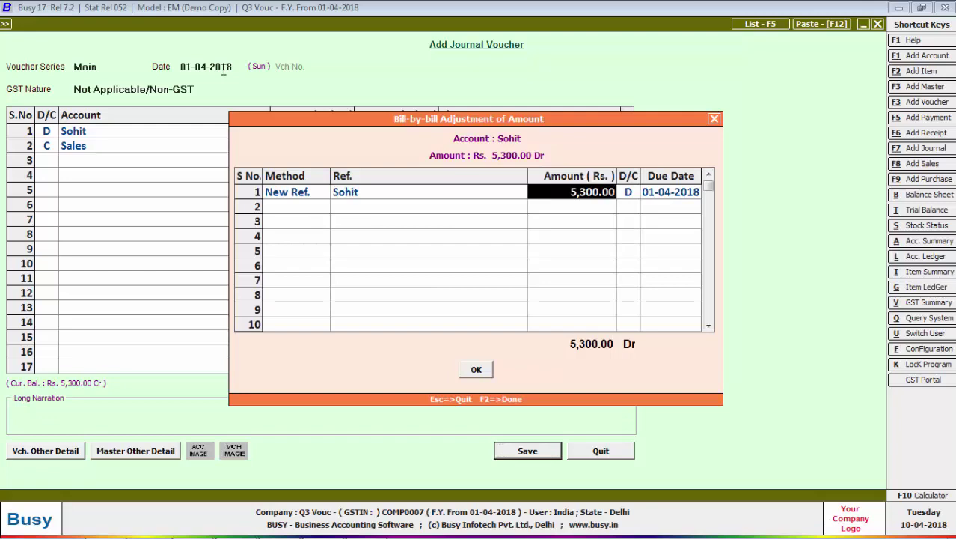
key("Return")
key("Return")
key("Return")
Step: Review the goods purchase in the PDF exercise and start a Main series journal voucher in Busy with Purchase as the debit account
key("alt+Tab")
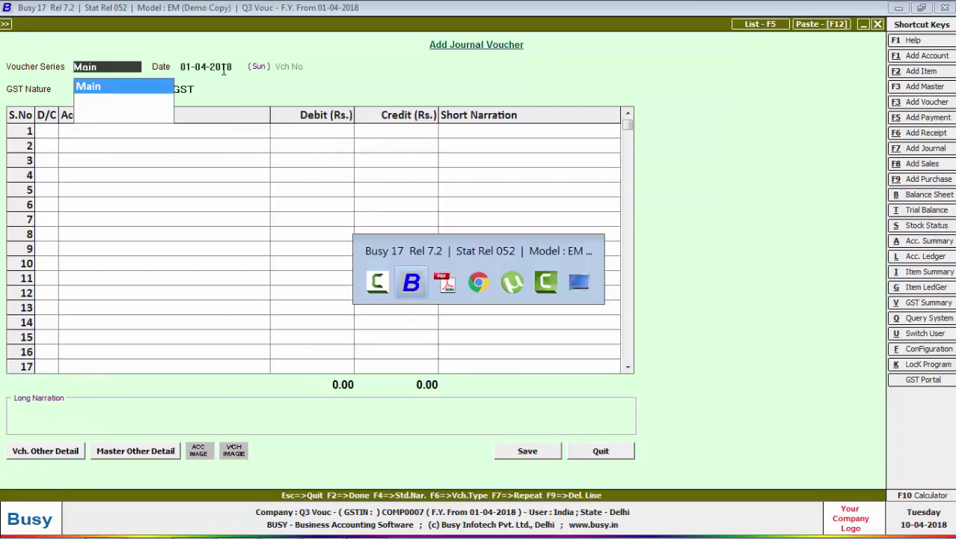
key("alt+Tab")
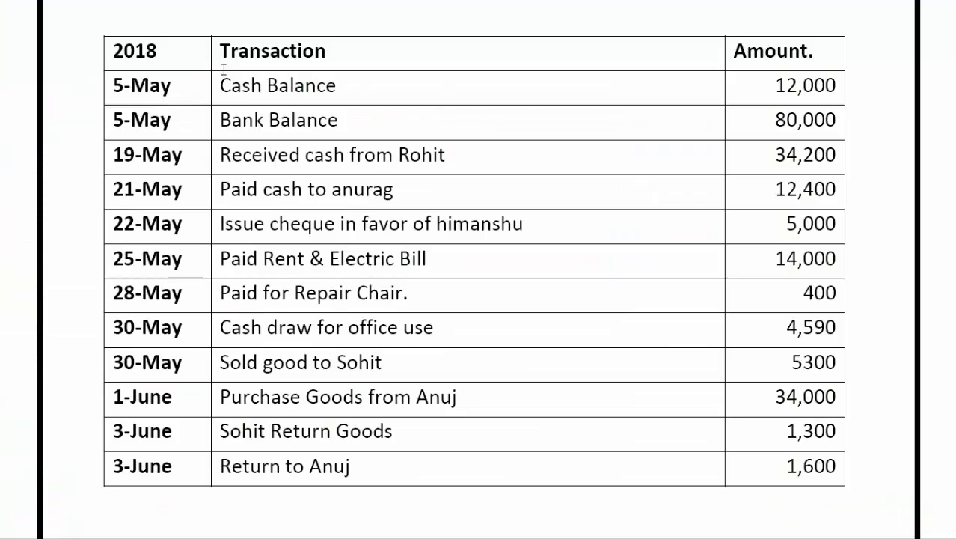
key("alt+Tab")
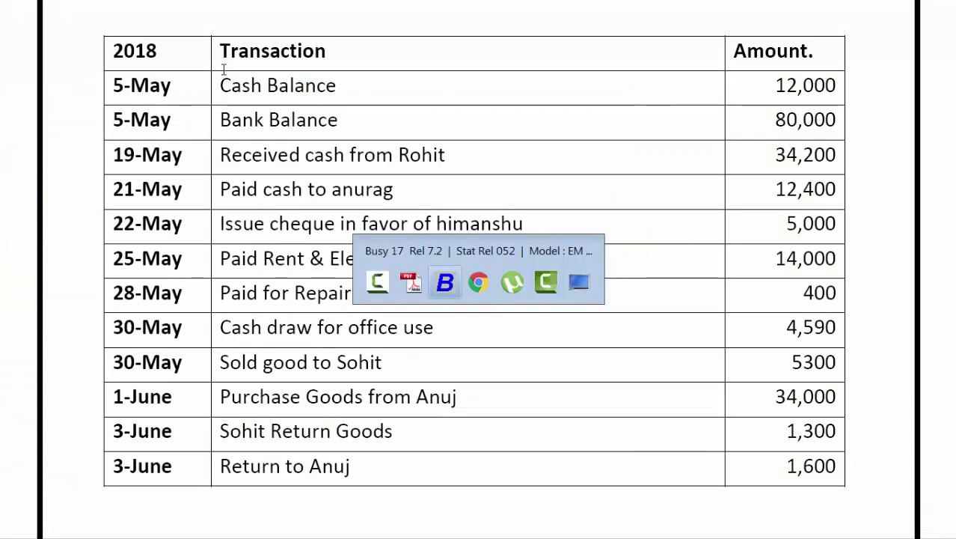
key("Return")
key("Return")
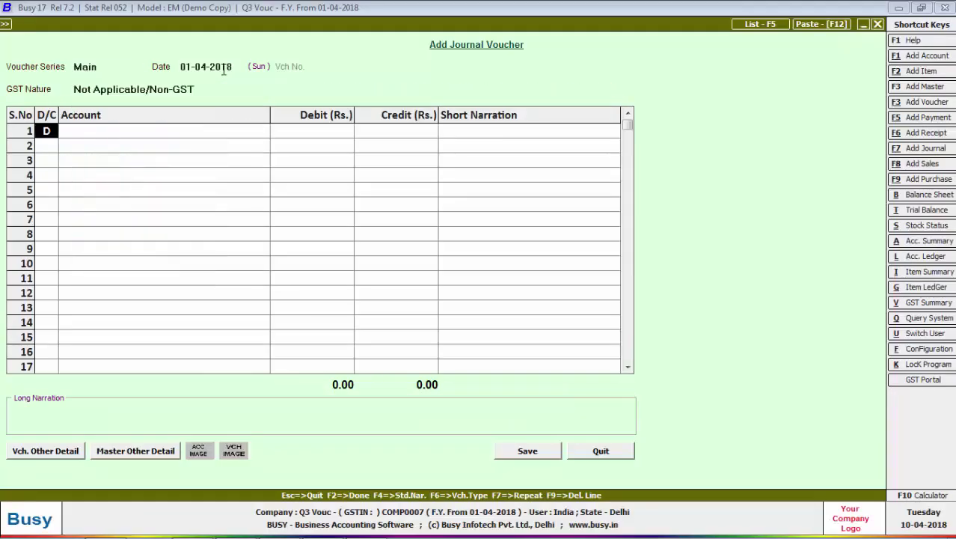
key("Return")
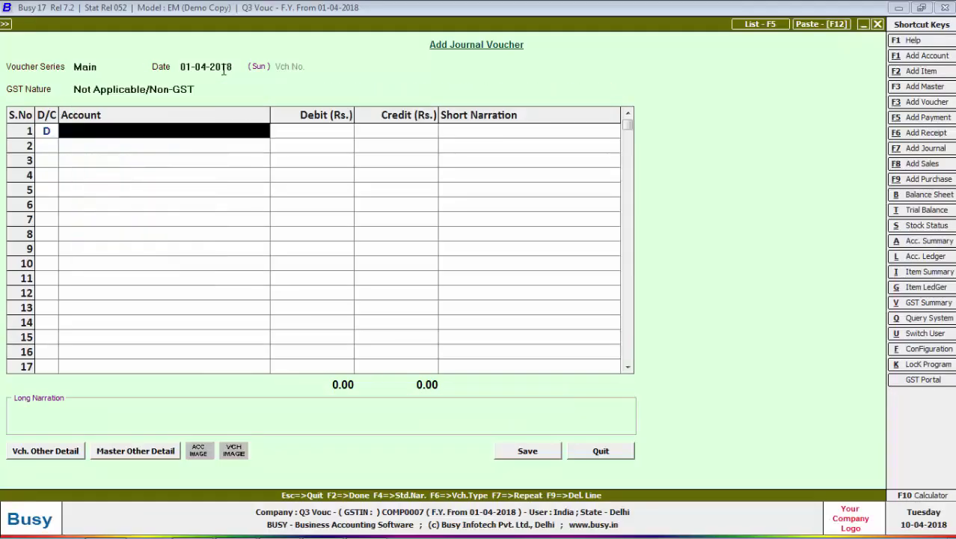
type("pur")
key("Return")
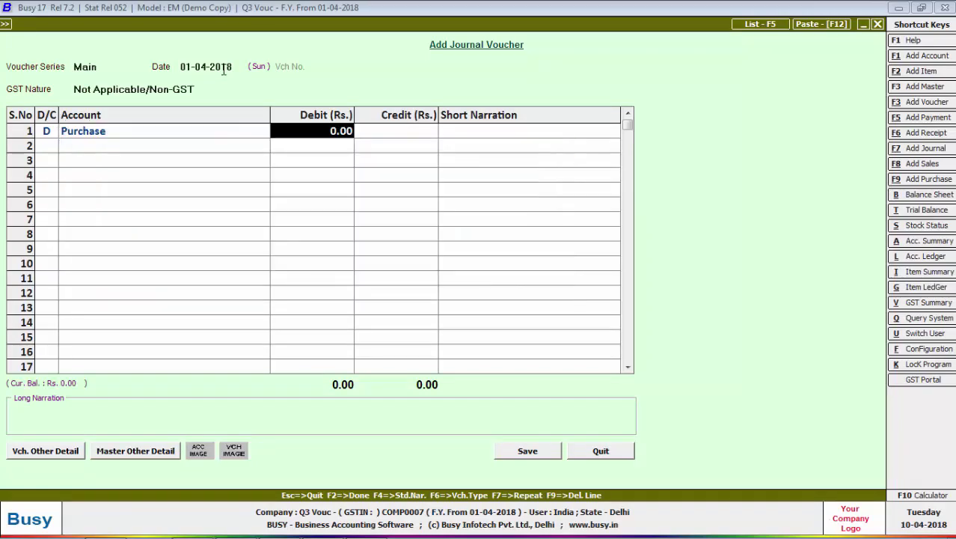
Step: Switch to the PDF exercise to check the amount of the 1-June goods purchase and return to Busy
key("alt+Tab")
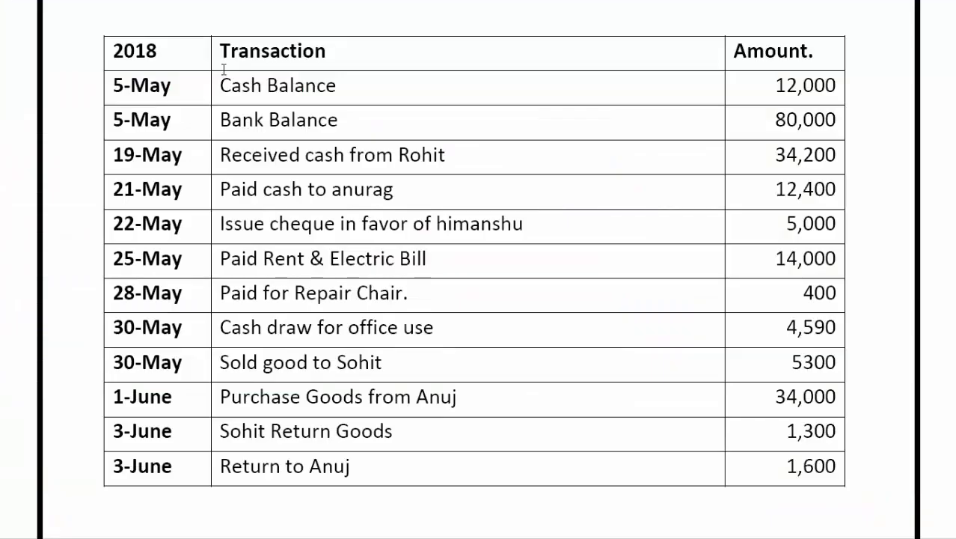
key("alt+Tab")
key("alt+Tab")
key("alt+Tab")
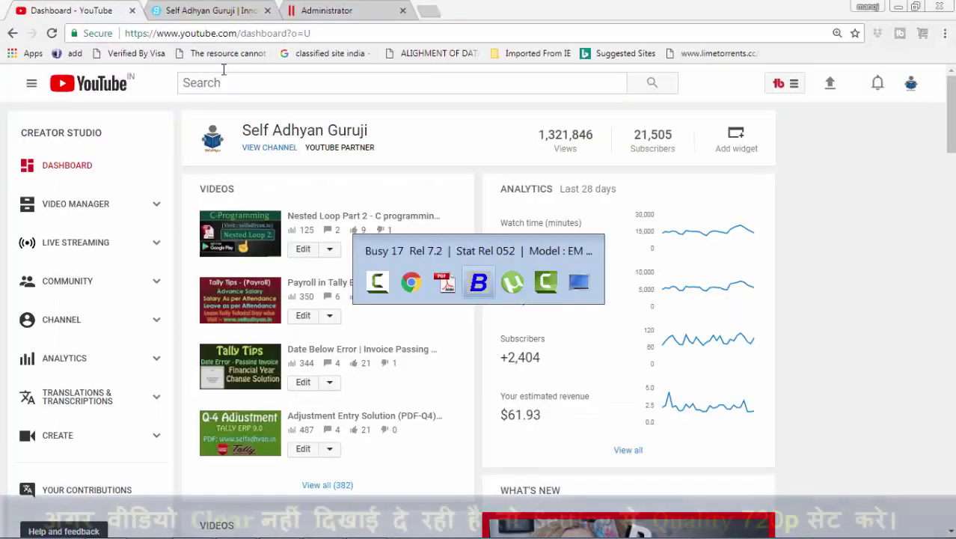
Step: Debit the Purchase account with 34,000 on the journal voucher's first line
key("alt+Tab")
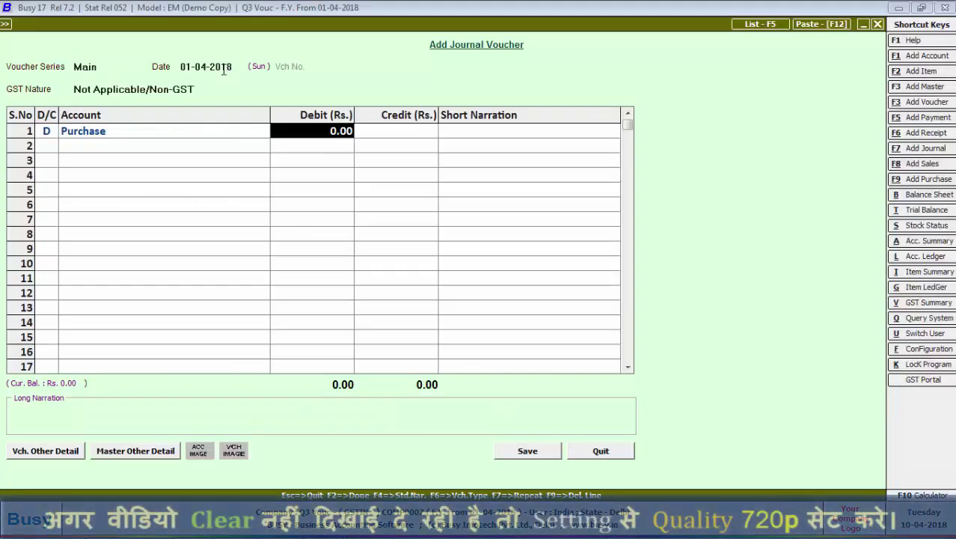
type("34000")
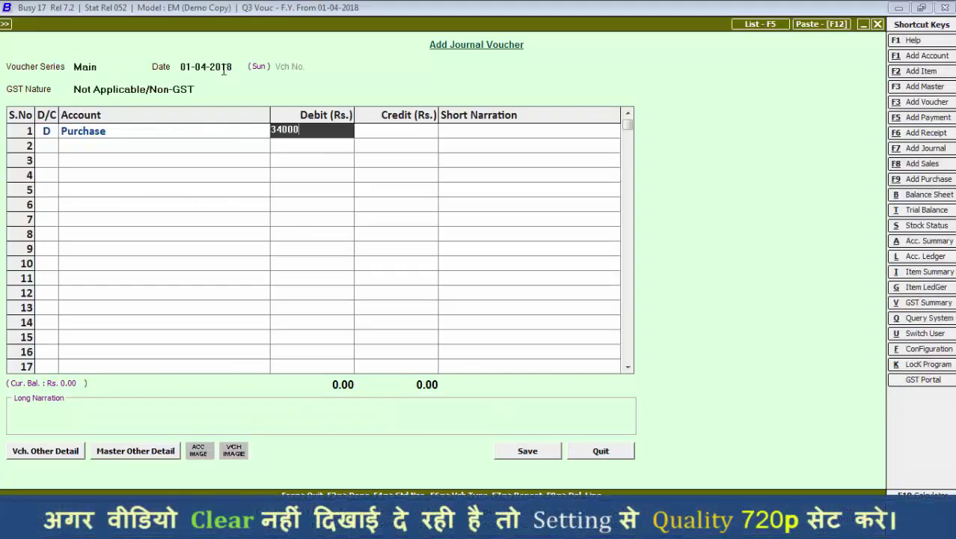
key("Return")
key("Return")
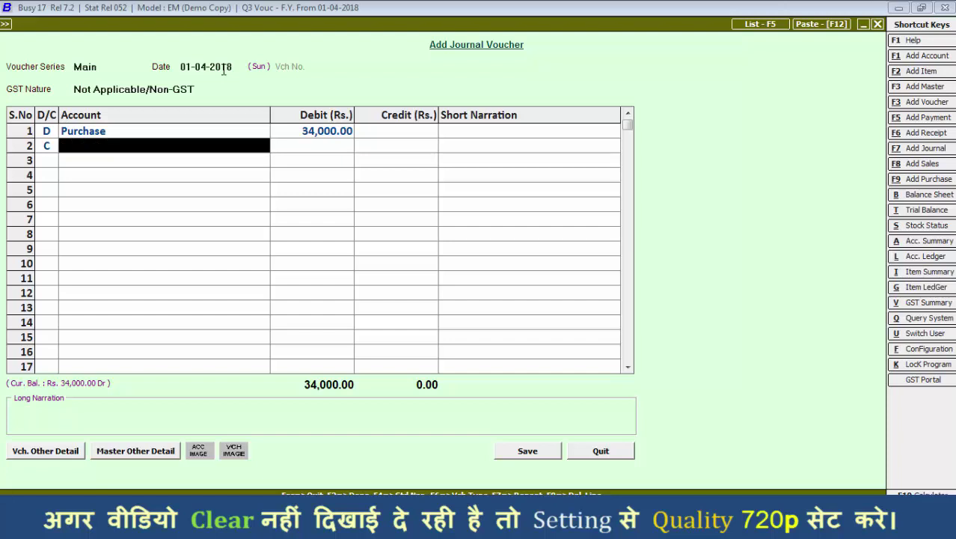
Step: Check the 1-June supplier in the PDF exercise and start a new account in the supplier's name from the voucher's credit line
key("alt+Tab")
key("alt+Tab")
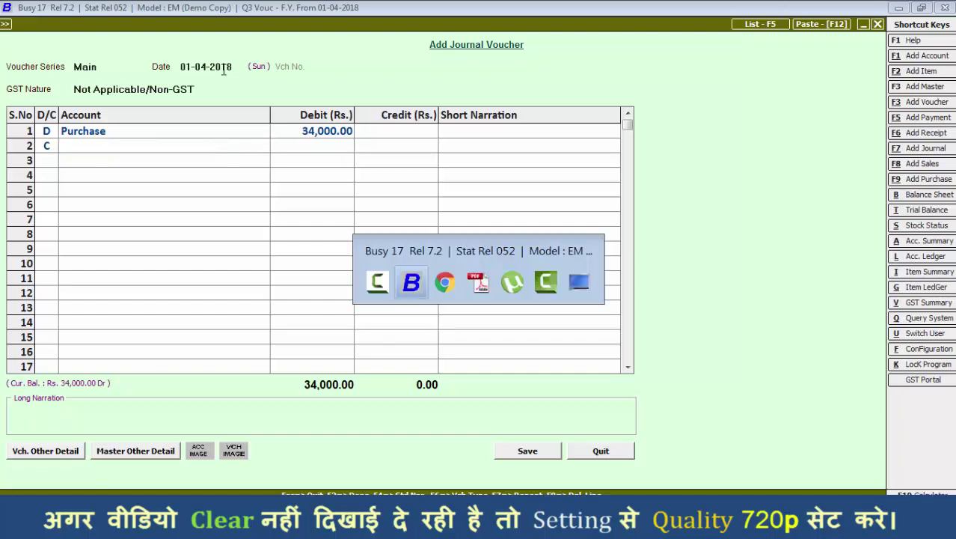
key("alt+Tab")
key("alt+Tab")
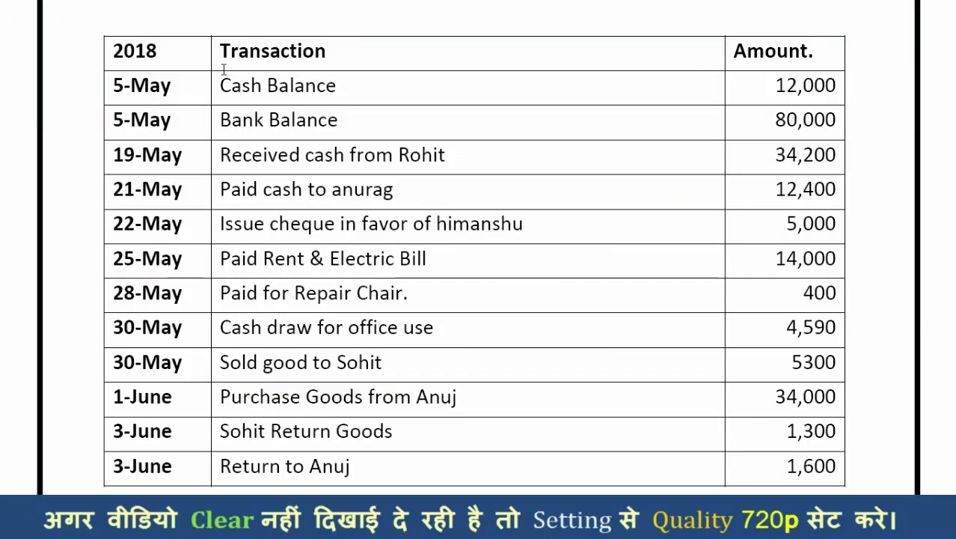
key("alt+Tab")
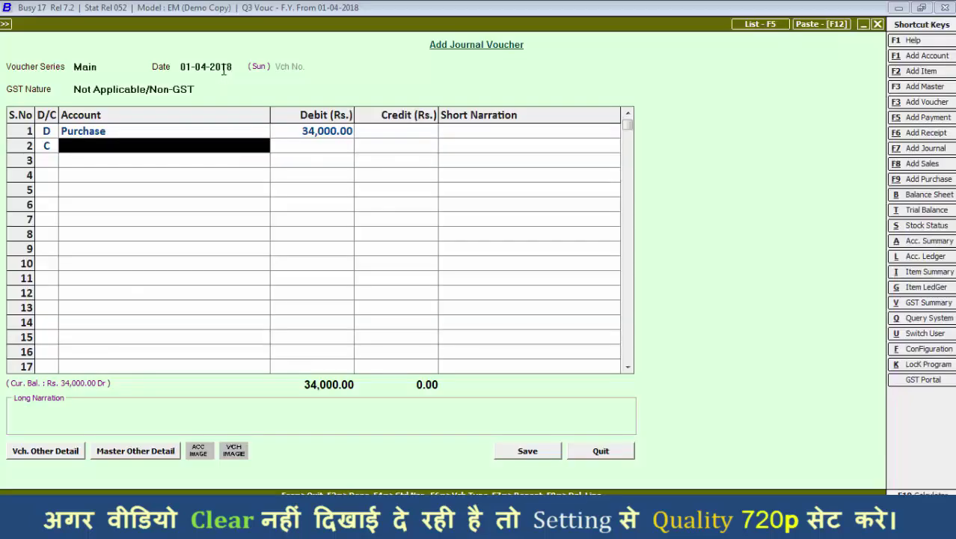
type("n")
key("F3")
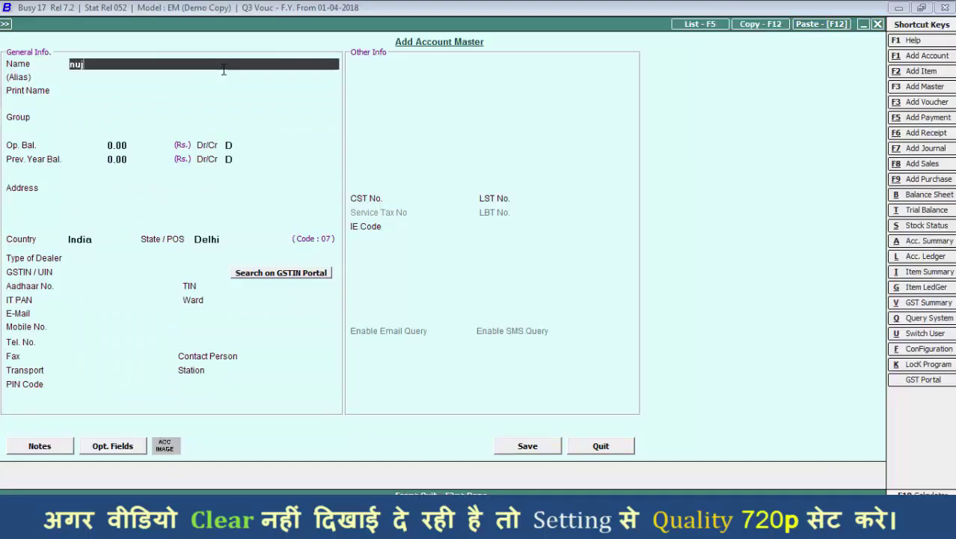
type("Anuj")
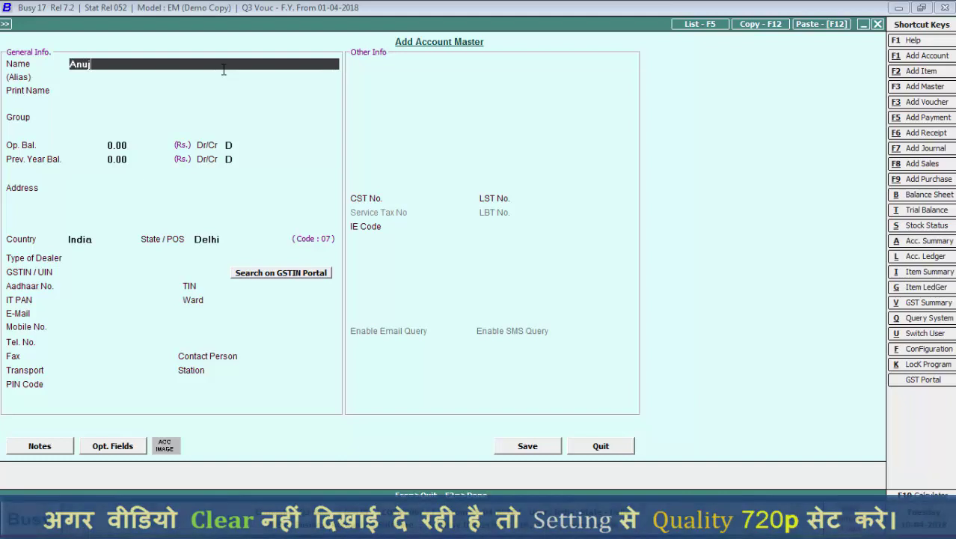
Step: Assign the new supplier account to the Sundry Creditors group
key("Return")
type("s")
key("Down")
key("Down")
key("Down")
key("Down")
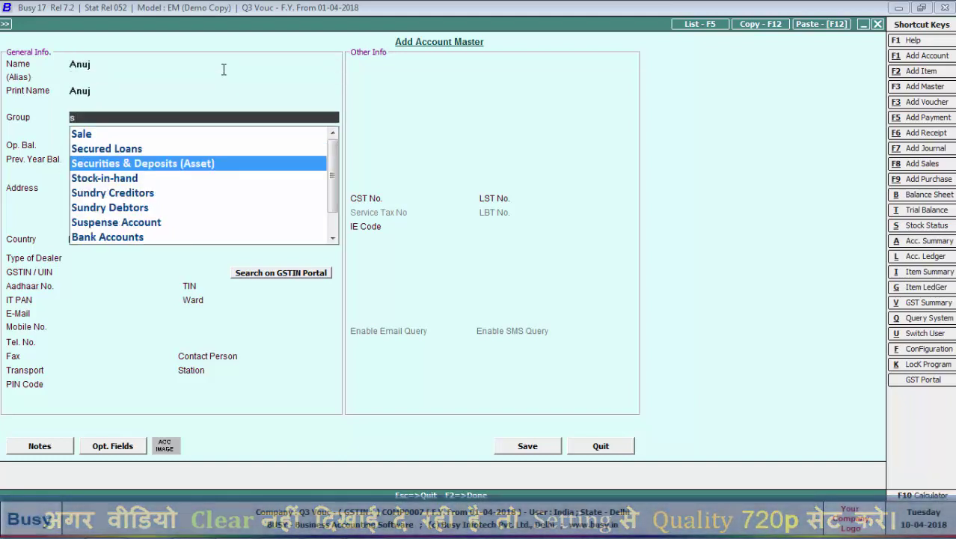
key("Return")
Step: Set the supplier's type of dealer to Un-Registered and save the account master
key("Return")
key("Return")
key("Return")
key("Return")
key("Return")
key("Return")
key("Return")
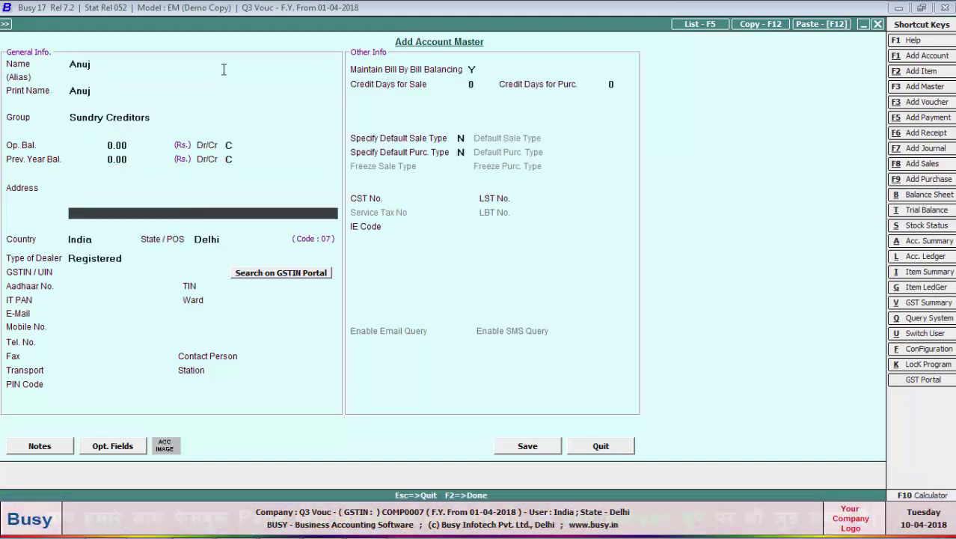
key("Return")
key("Down")
key("Return")
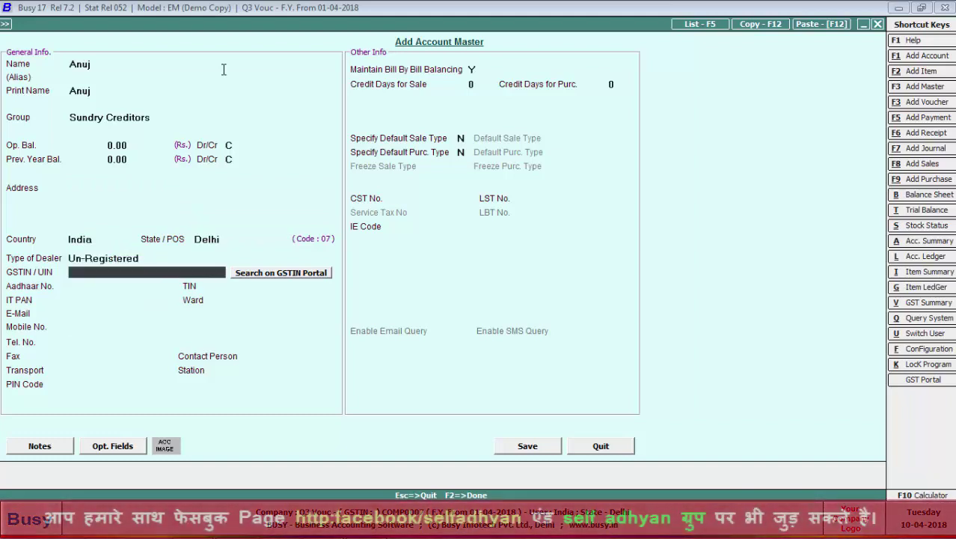
key("Return")
key("F2")
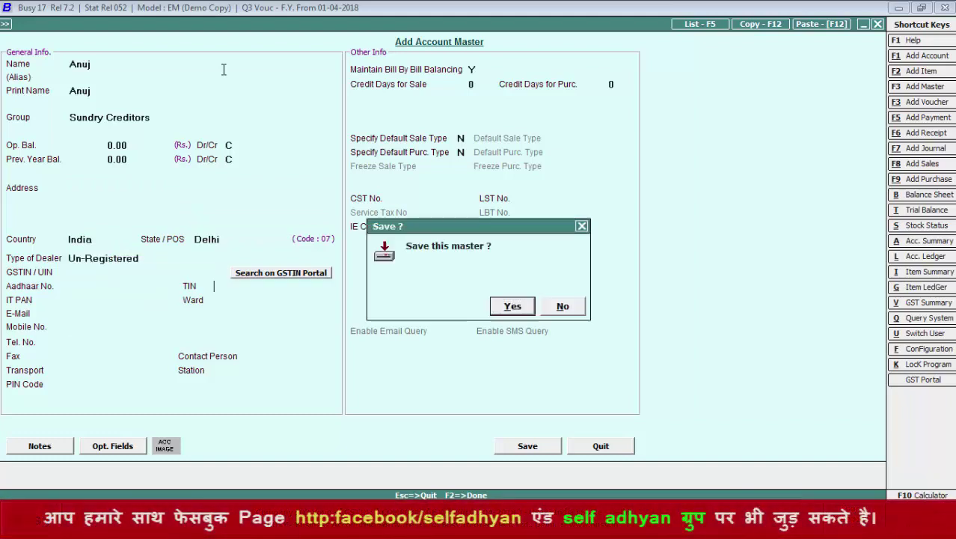
key("Return")
Step: Complete the credit side of the 34,000 purchase entry and save the journal voucher
key("Return")
key("Return")
key("Return")
key("Return")
key("Return")
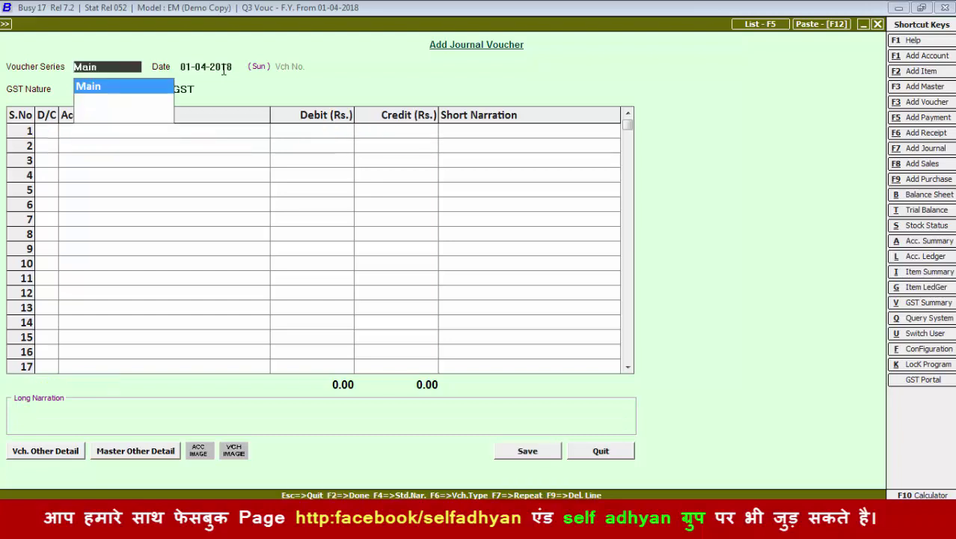
Step: Check the 3-June customer return in the PDF exercise, then debit Sales with 1,300 on a new Main series journal voucher
key("alt+Tab")
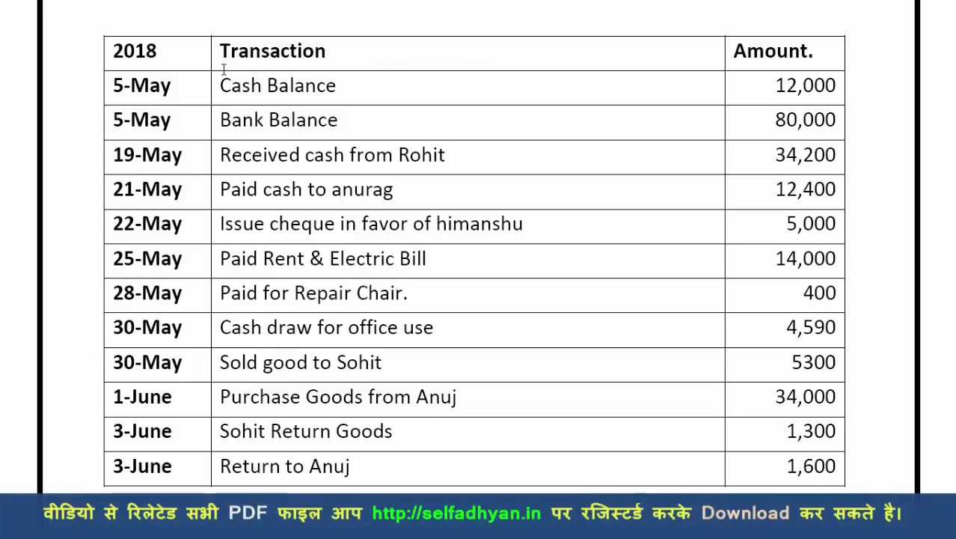
key("alt+Tab")
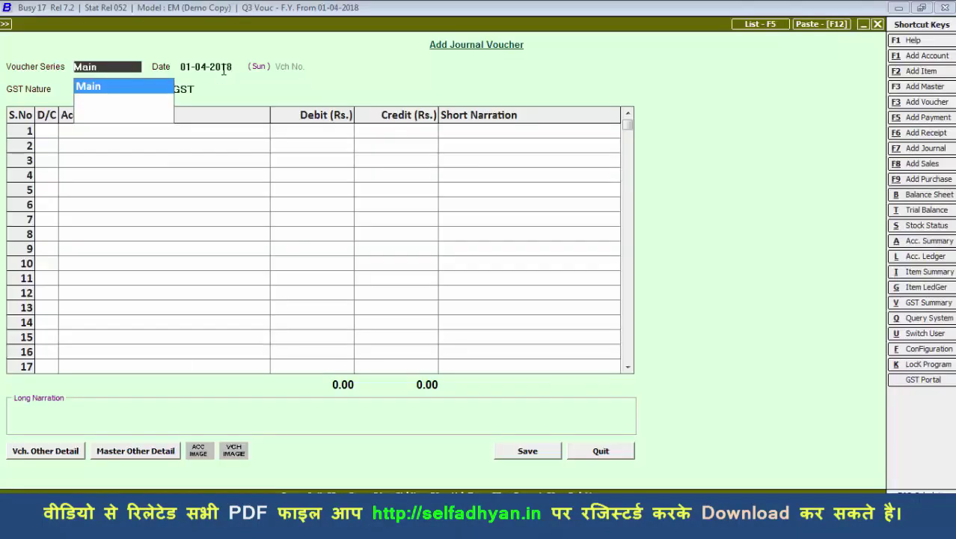
key("Return")
key("Return")
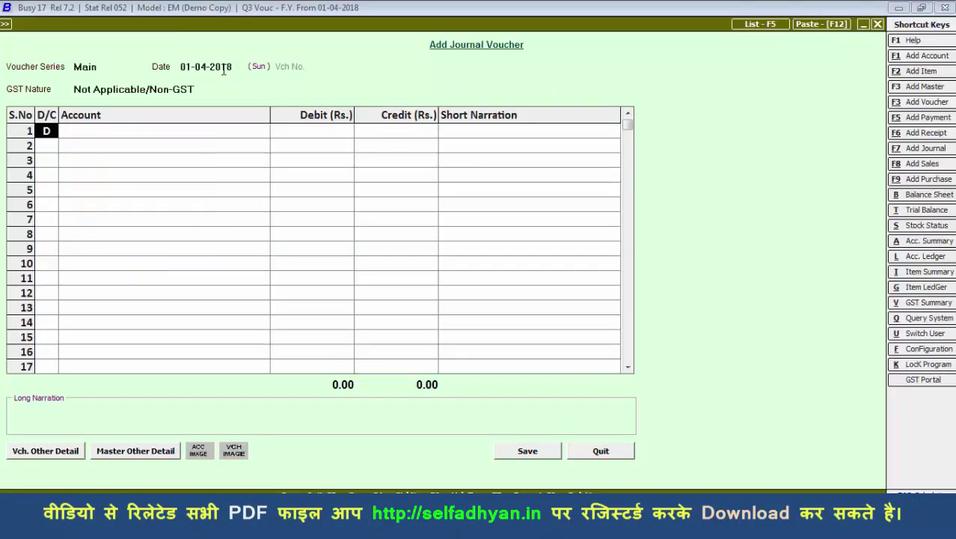
key("Return")
type("sale")
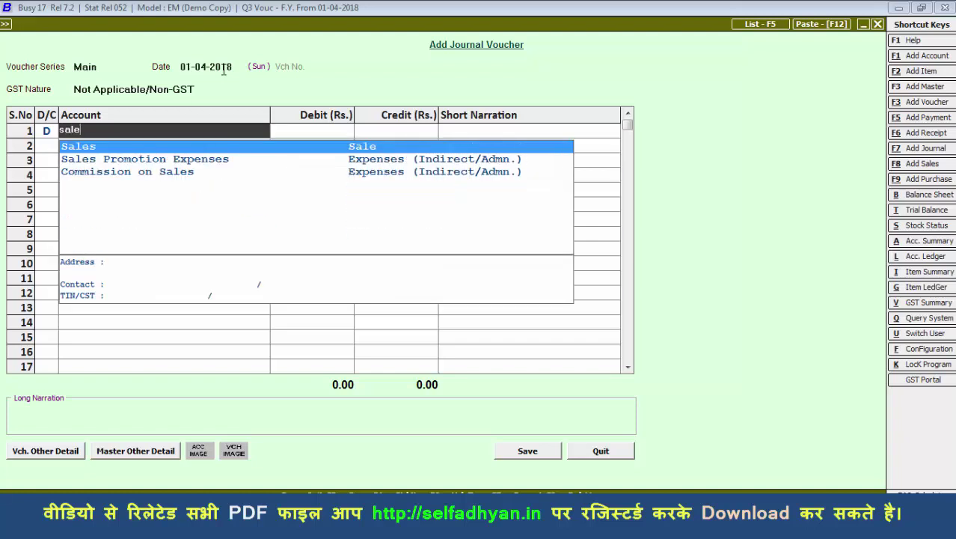
key("Return")
type("1300")
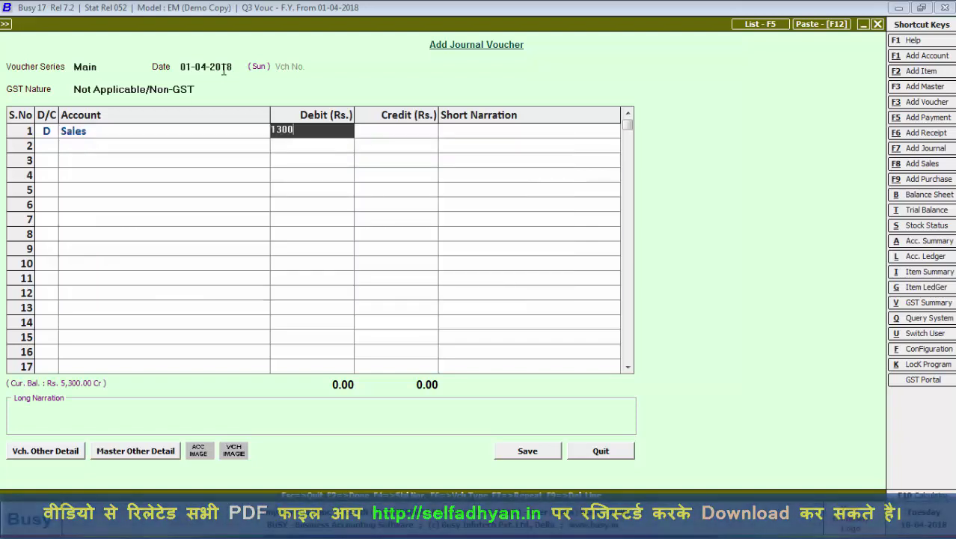
key("Return")
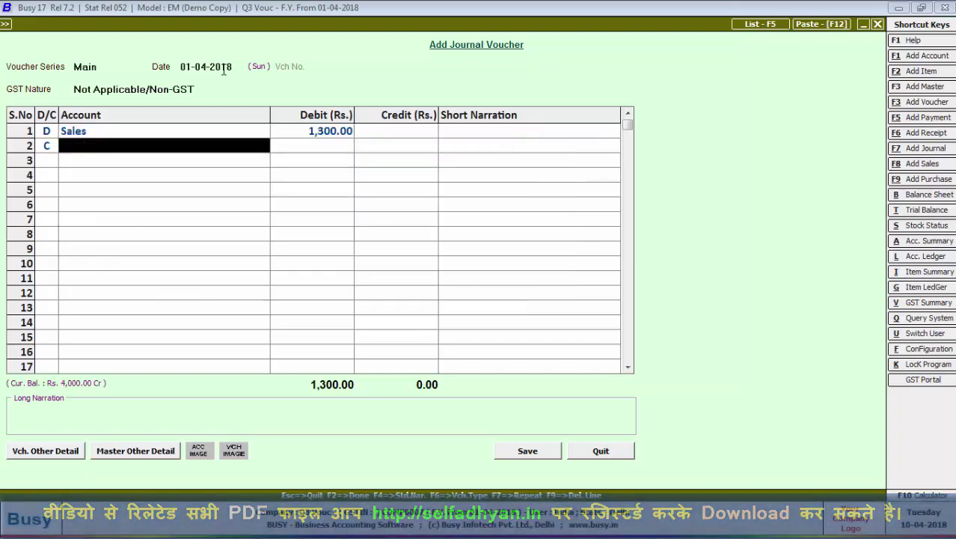
Step: Credit the customer's account with 1,300 and enter a long narration describing the sold goods returned by the customer
type("sohit")
key("Return")
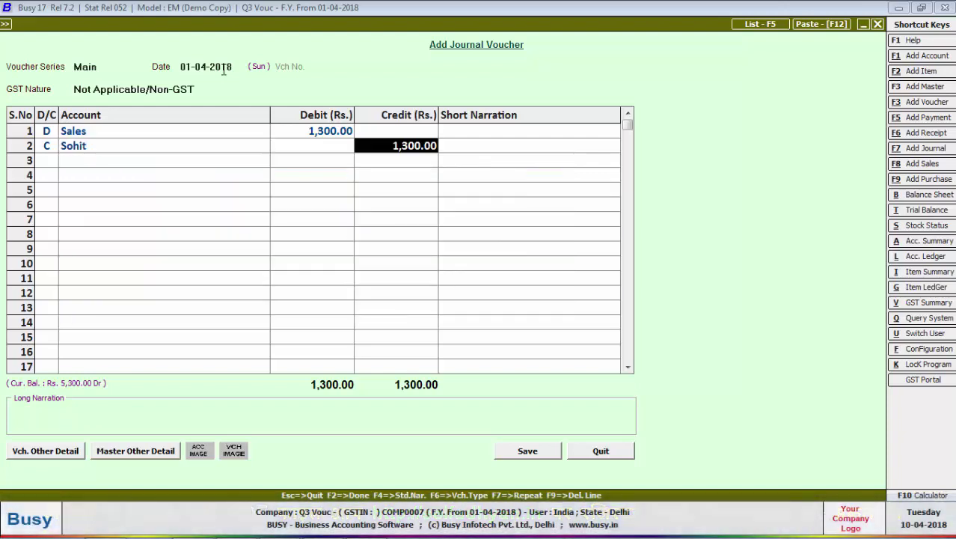
key("Return")
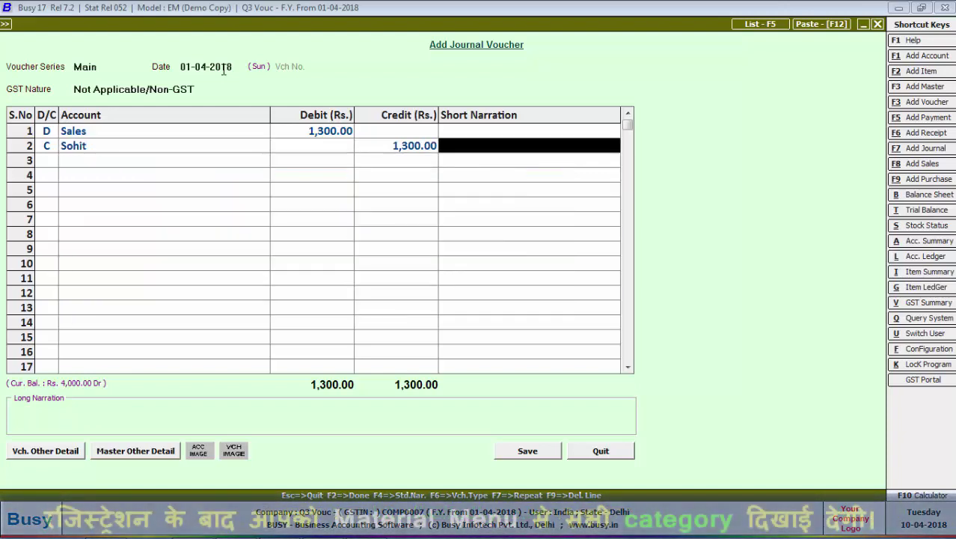
key("Return")
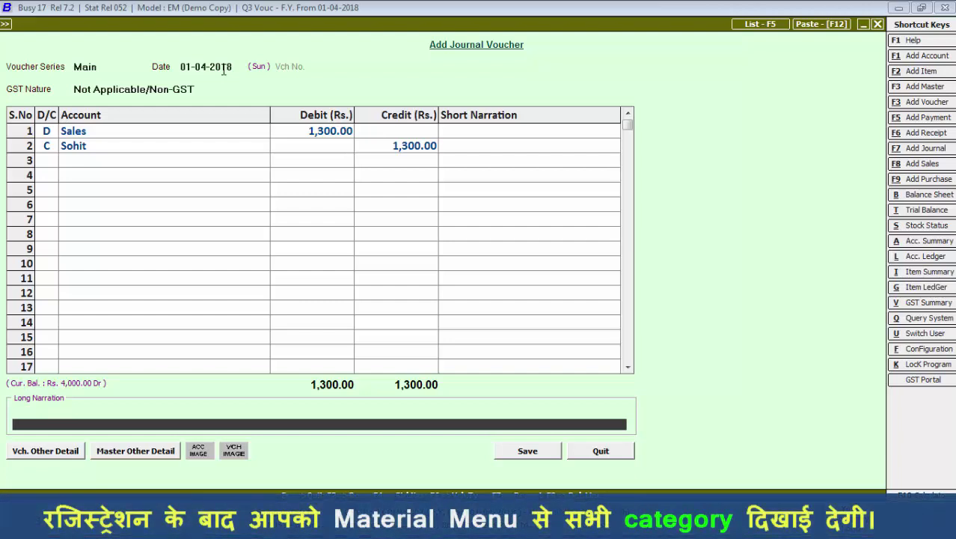
type("sold return by sohit")
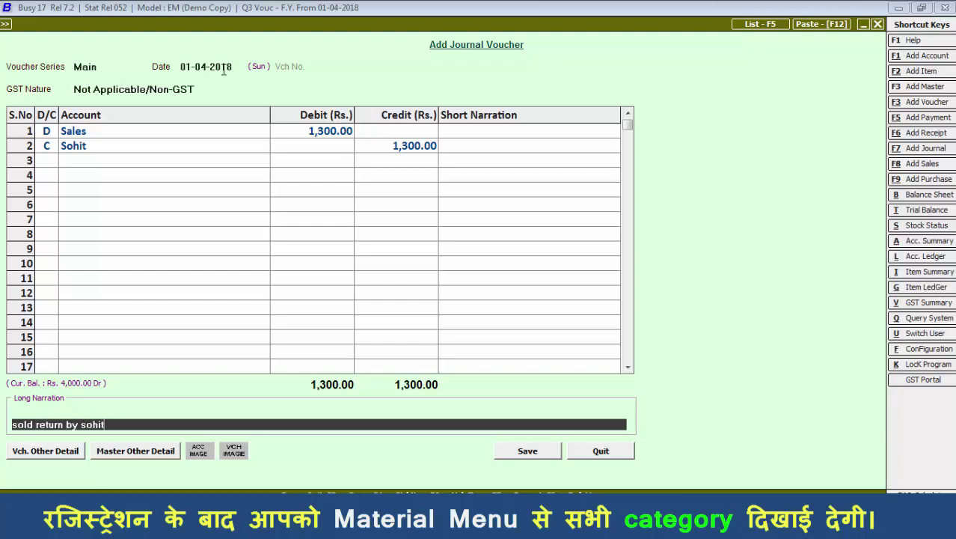
Step: Adjust the 1,300 against the customer's existing 5,300 reference in the bill-by-bill adjustment and save the journal voucher
key("Return")
key("Return")
key("Return")
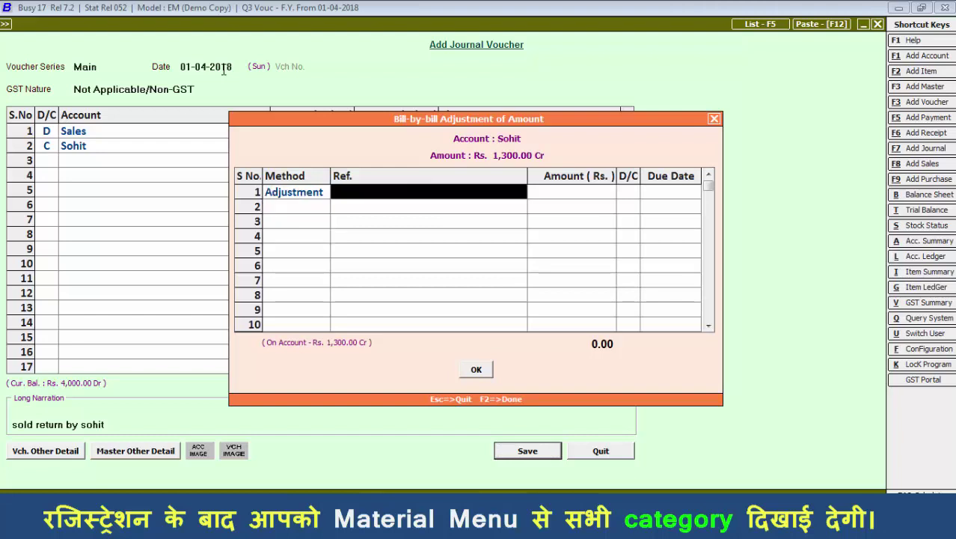
key("Return")
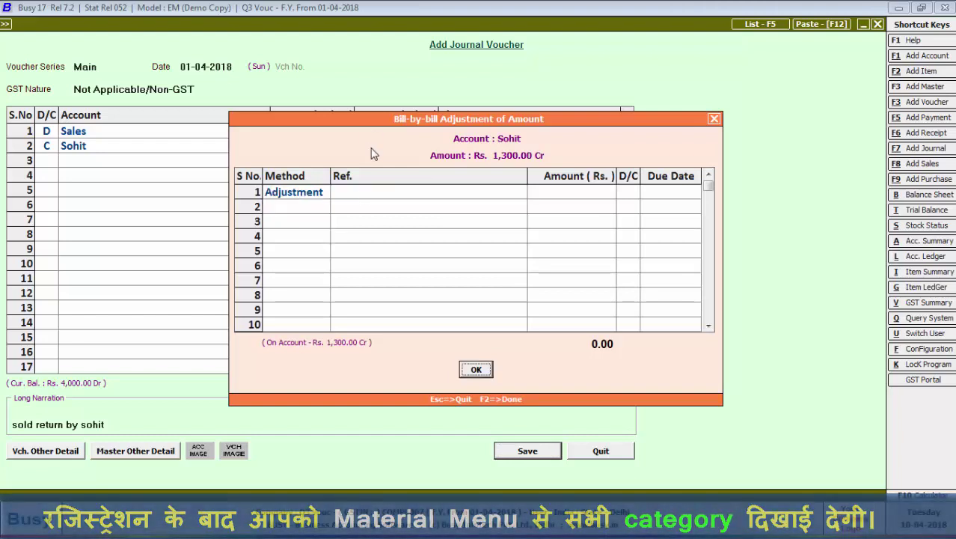
left_click(362, 192)
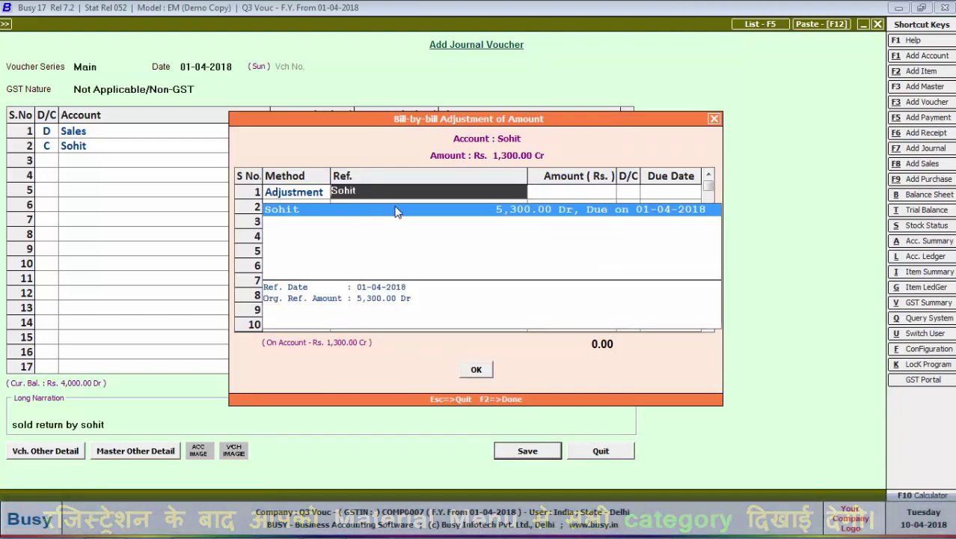
key("Return")
key("Return")
key("Return")
key("Return")
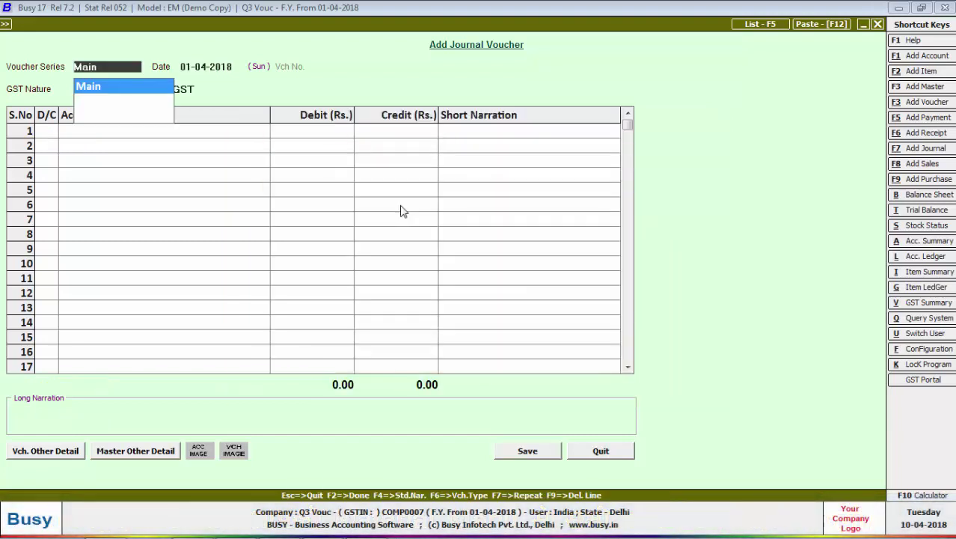
Step: Start another Main series journal voucher with the 1-June goods supplier as the debit account
key("Return")
key("Return")
key("Return")
key("Return")
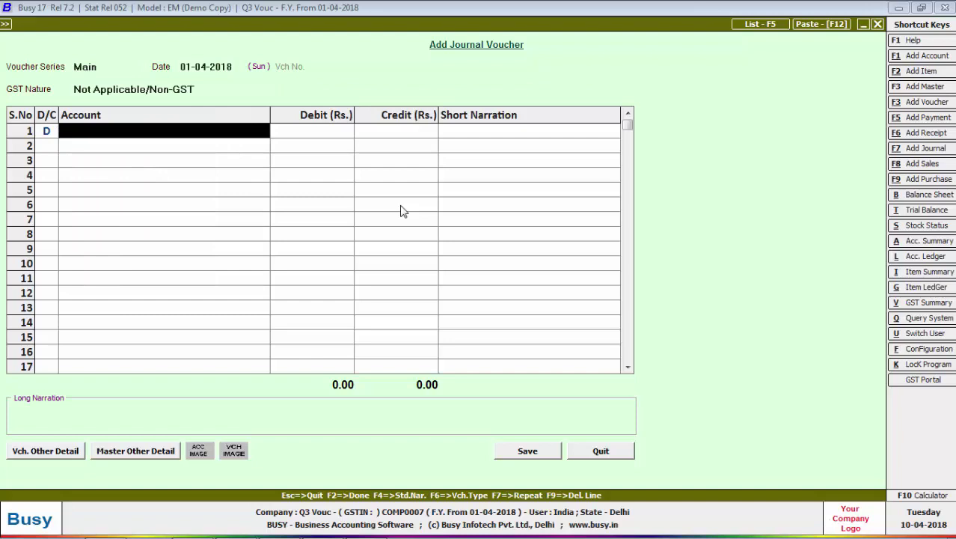
type("an")
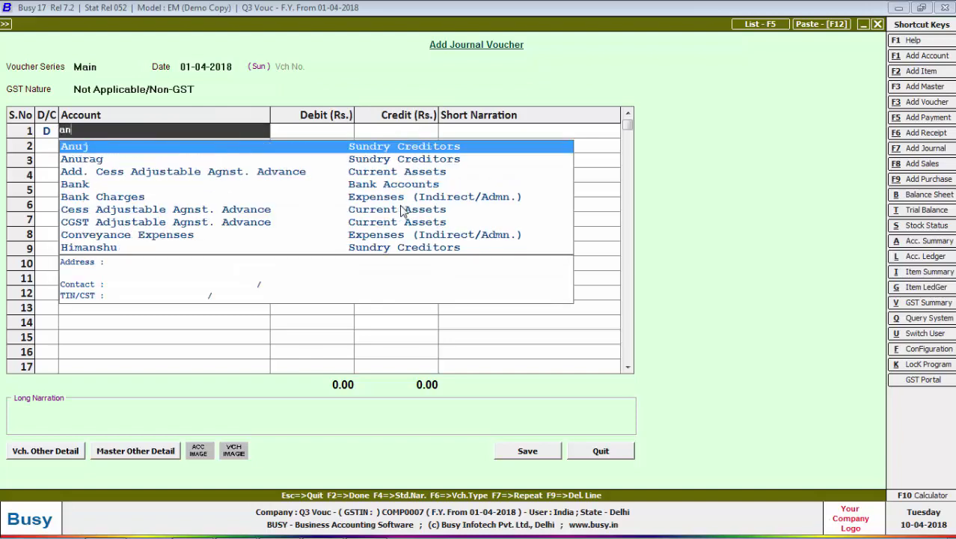
key("Return")
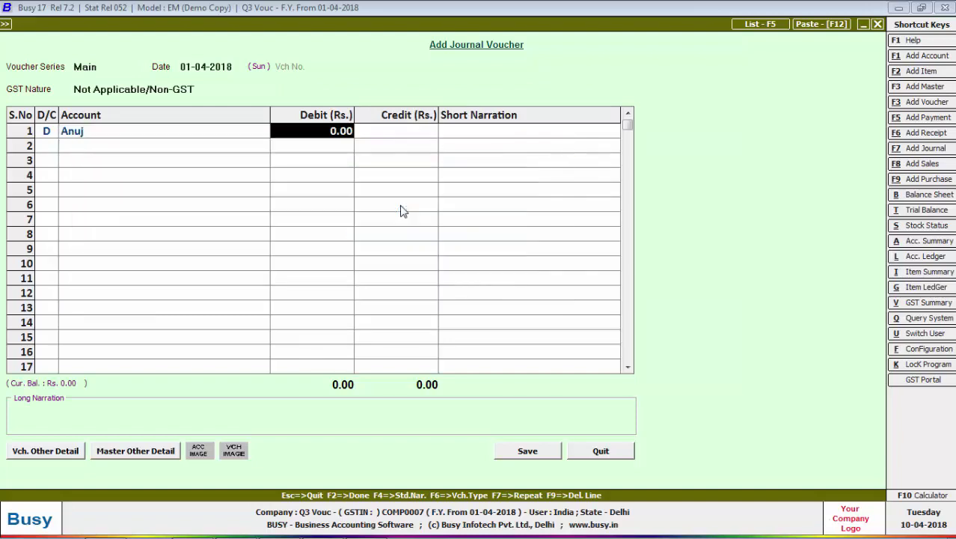
Step: Check the 3-June purchase return amount in the PDF exercise and debit the supplier's account with 1,600
key("alt+Tab")
key("alt+Tab")
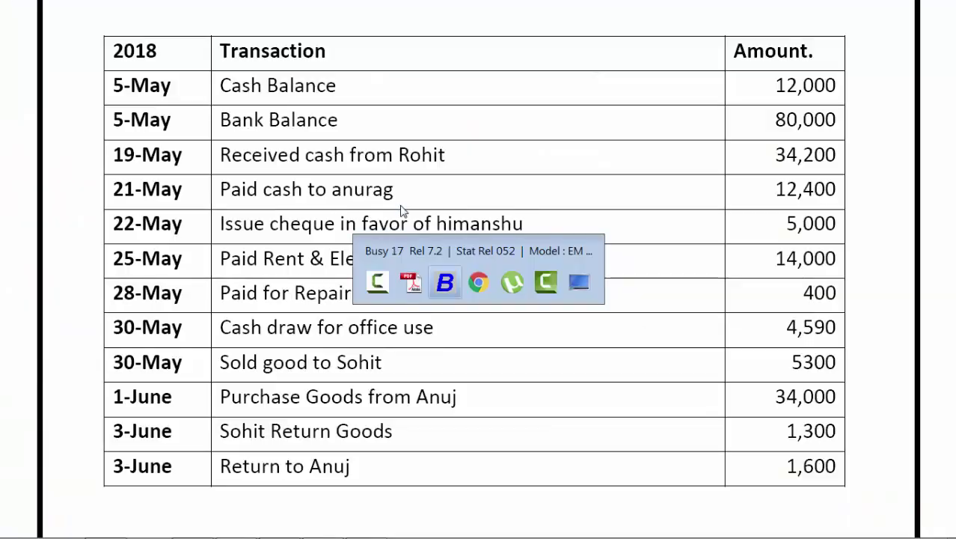
type("1,6")
type("00")
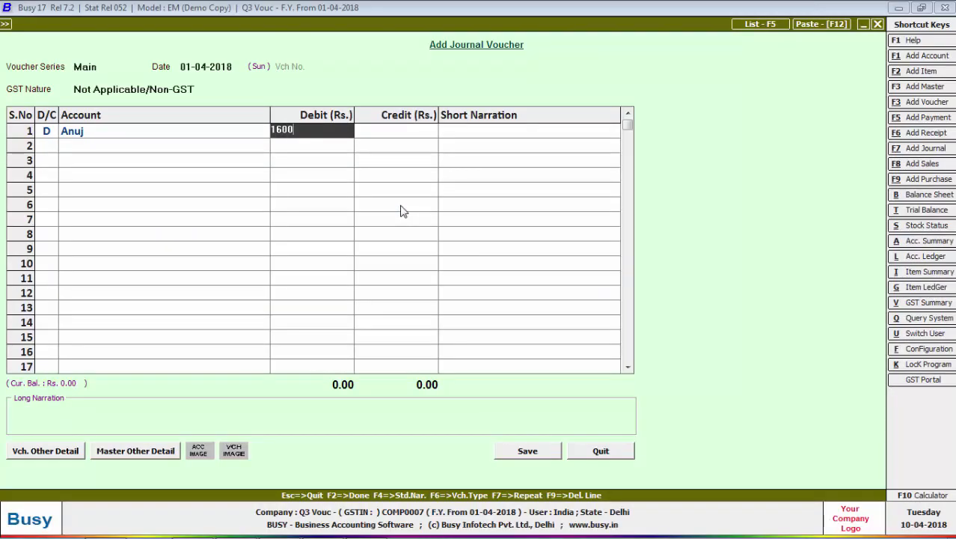
key("Return")
key("Return")
key("Return")
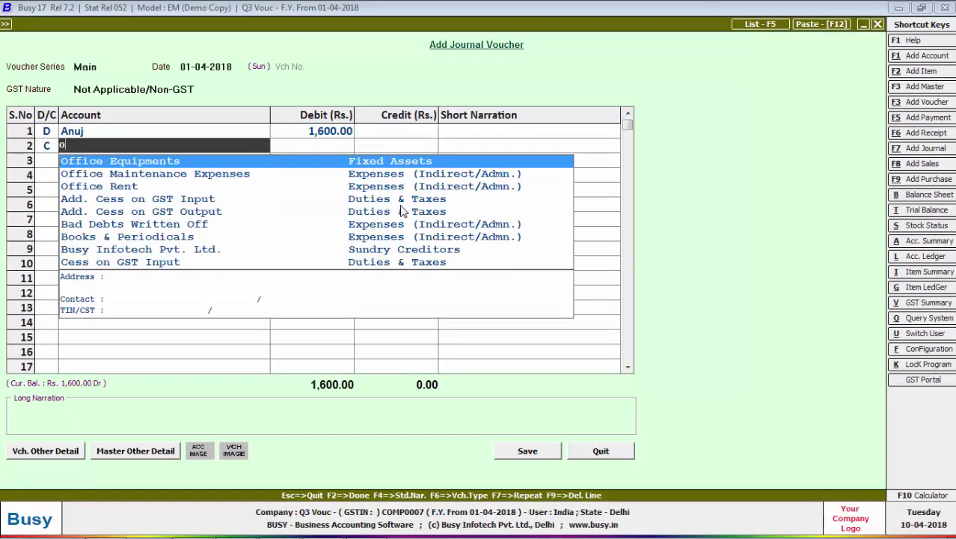
Step: Credit the Purchase account with 1,600 on the second line and proceed to the voucher's long narration
type("pur")
key("Return")
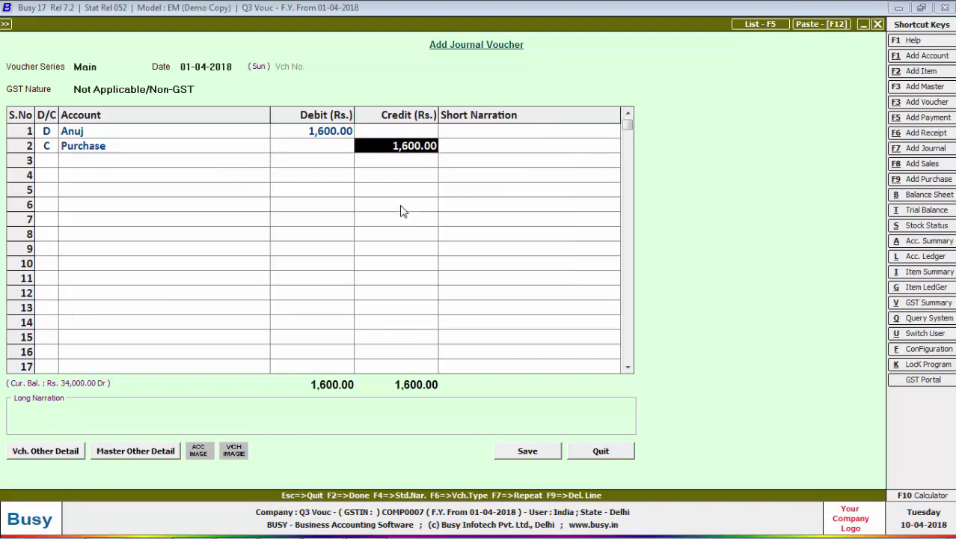
key("Return")
key("Return")
key("Return")
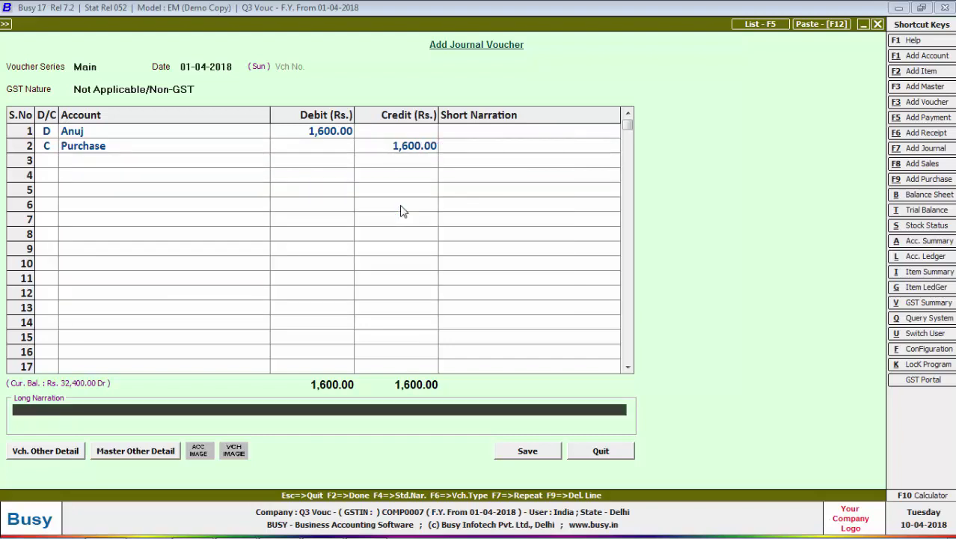
Step: Save the purchase return journal voucher, booking the 1,600 debit as a New Ref. named after the supplier, and leave voucher entry
key("Return")
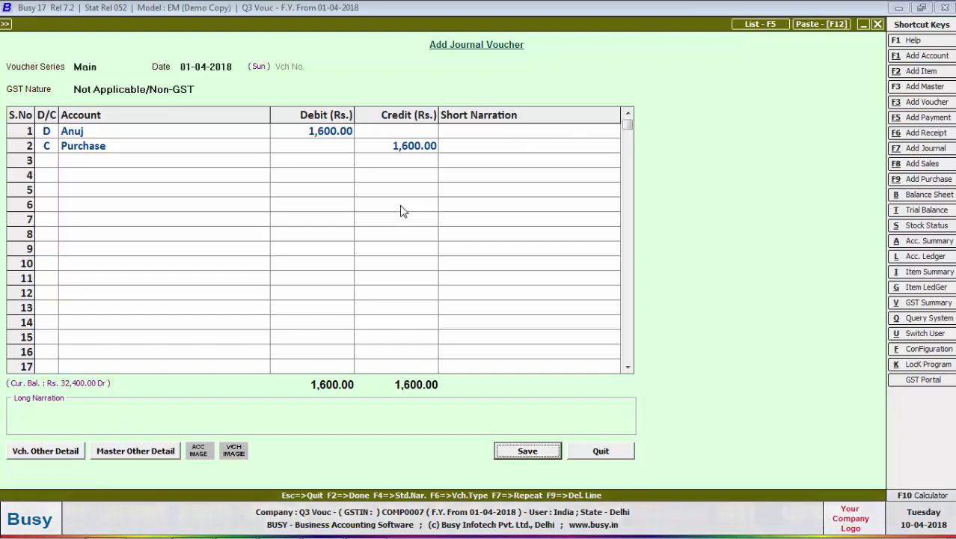
key("Return")
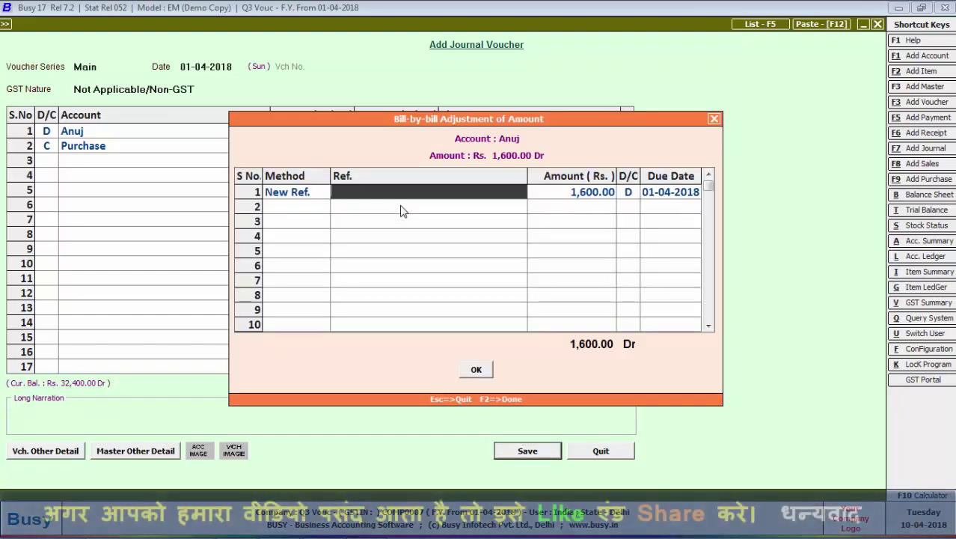
key("Return")
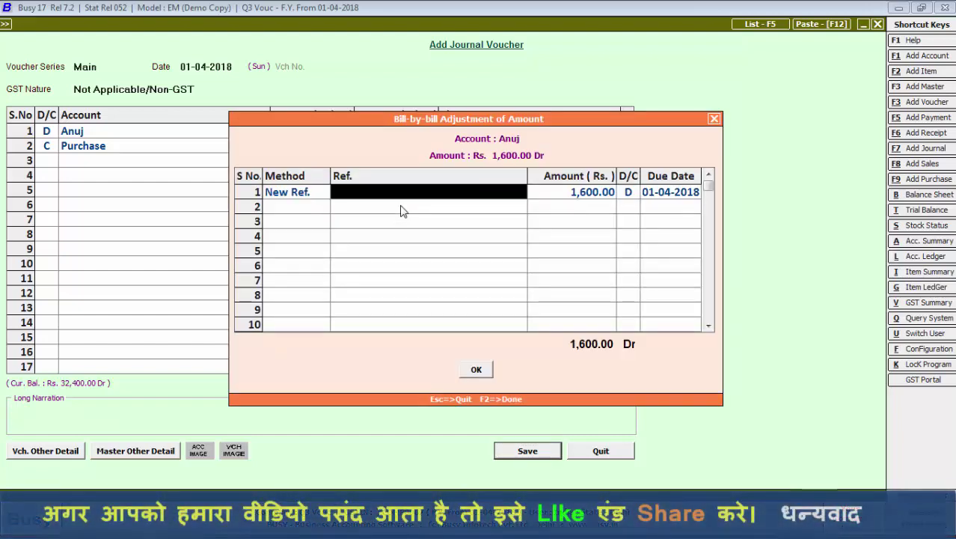
type("anuj")
key("Return")
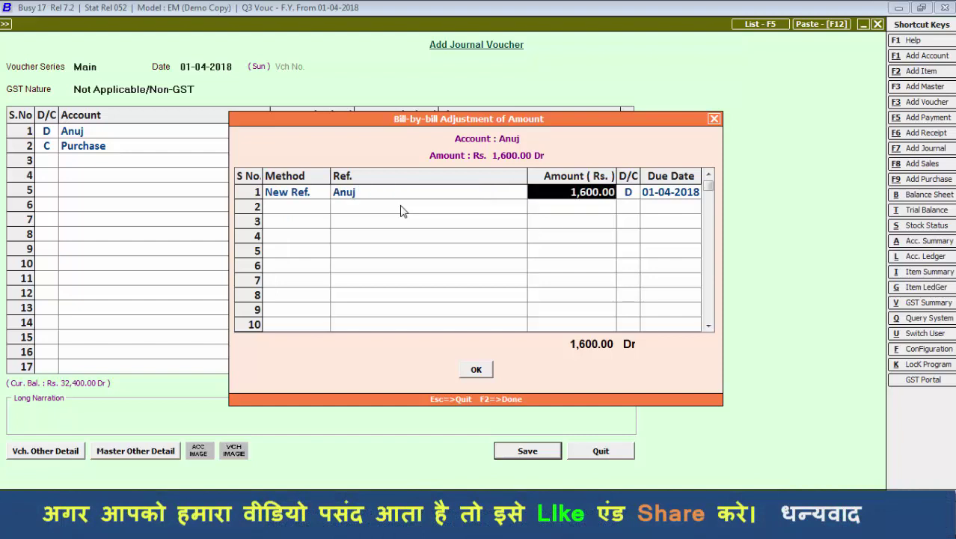
key("Return")
key("Return")
key("Escape")
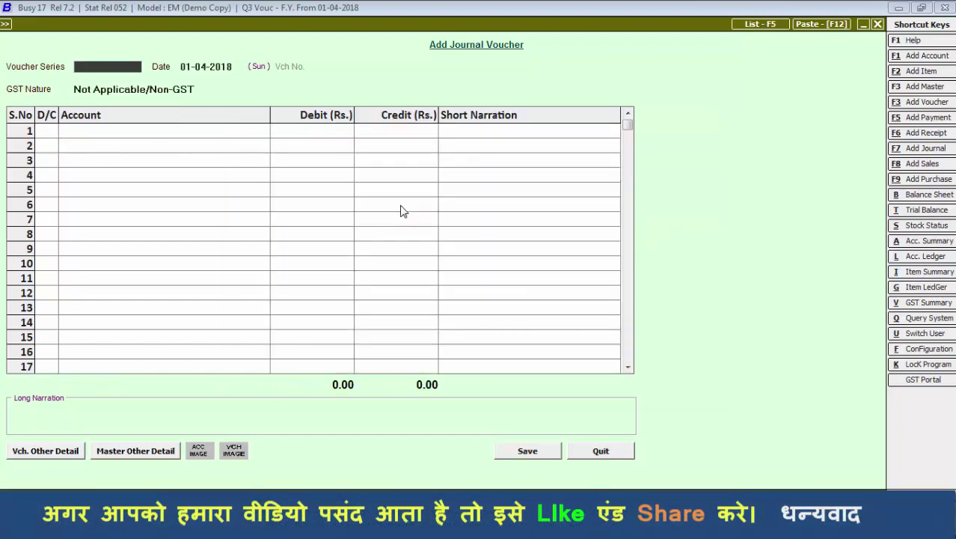
key("Escape")
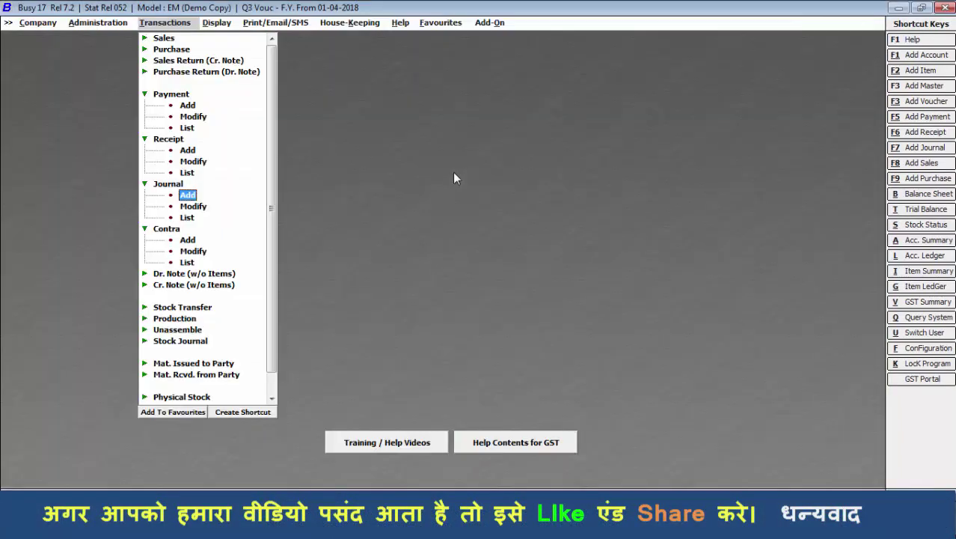
Step: Display the single-column Cash/Bank Book for the Cash account from 01-04-2018 to 01-04-2018
left_click(212, 24)
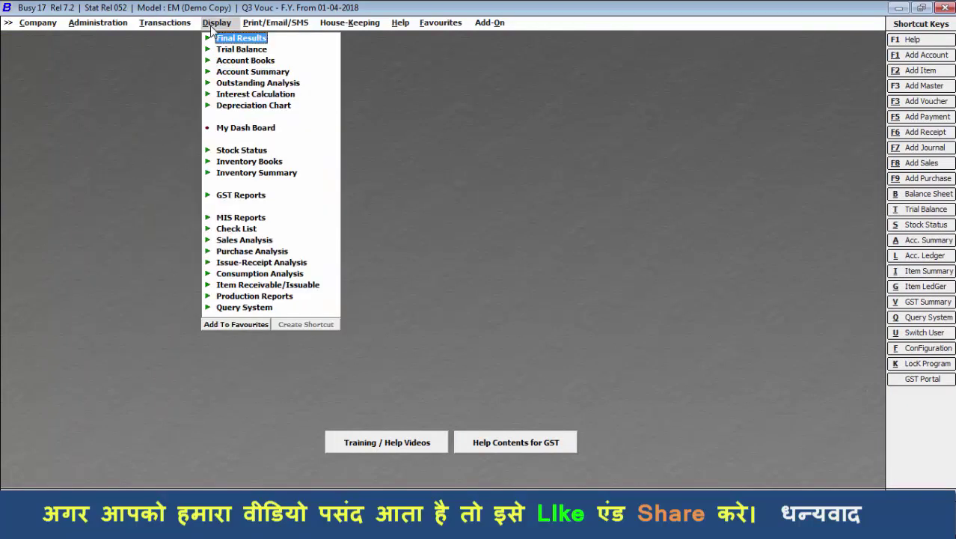
left_click(225, 61)
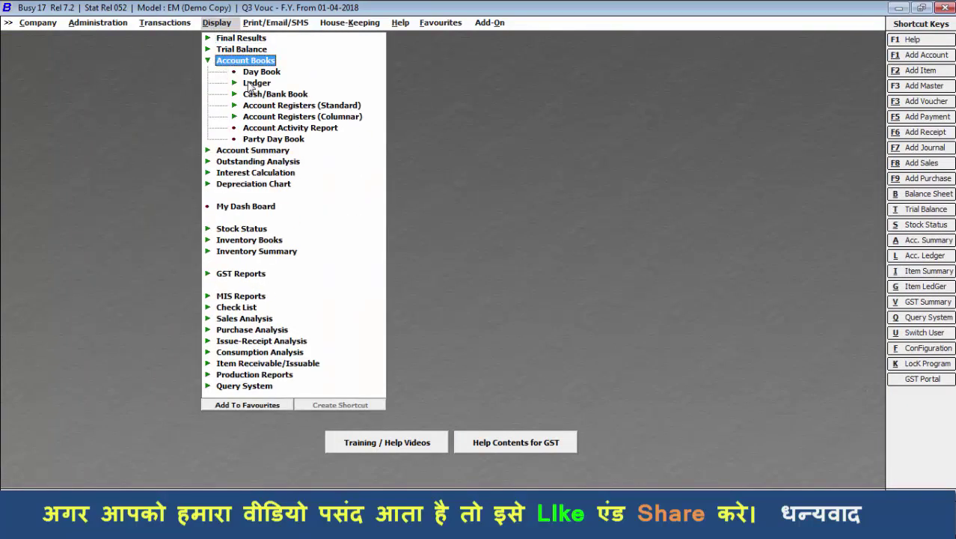
left_click(269, 98)
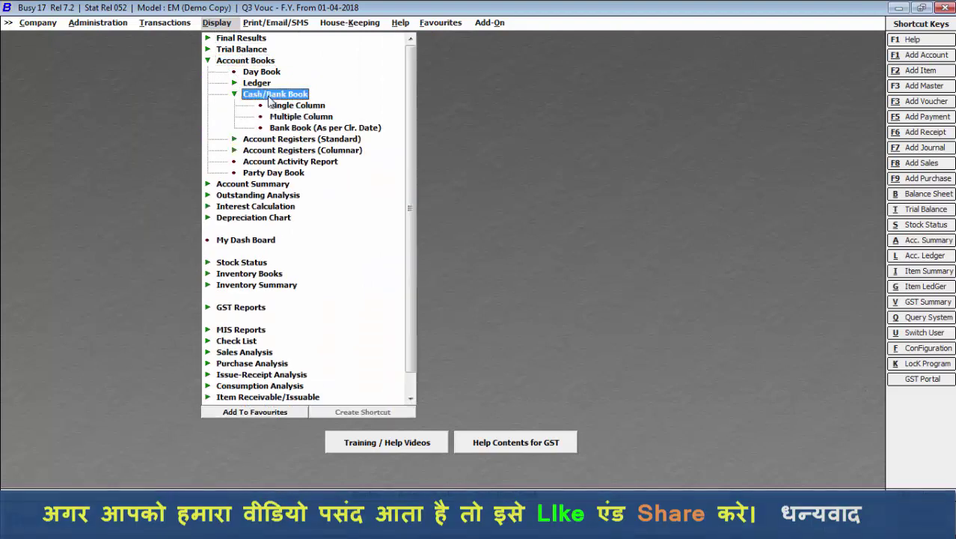
left_click(277, 106)
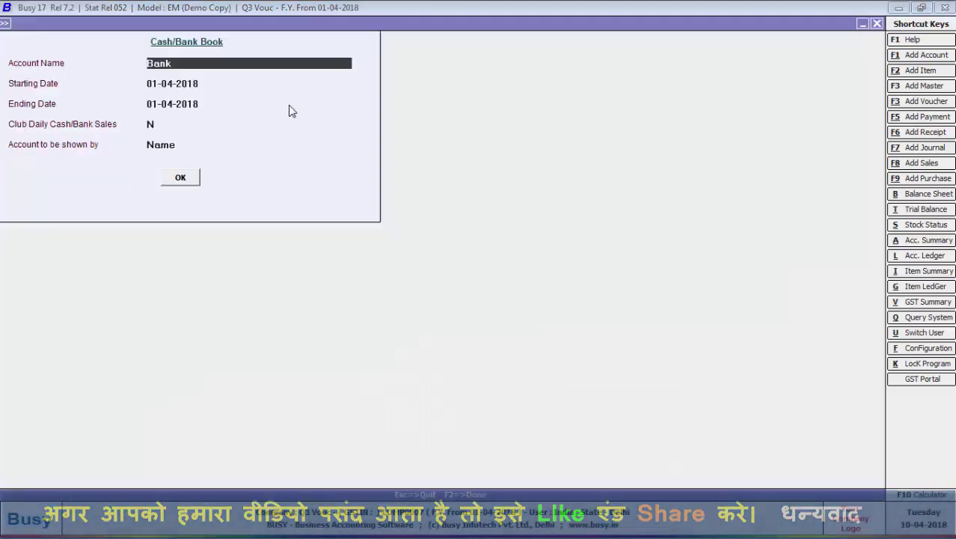
key("Down")
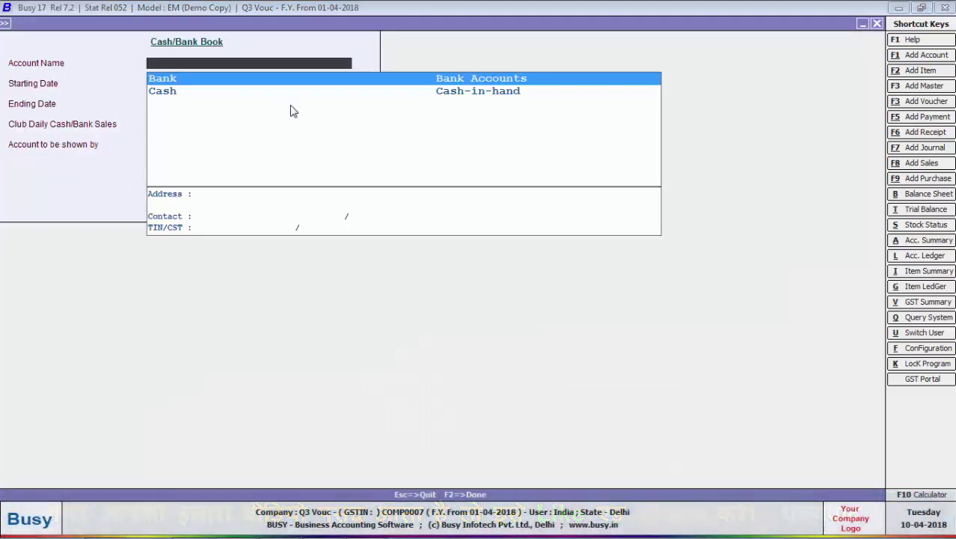
key("Down")
key("Return")
key("Return")
key("Return")
key("Return")
key("Return")
key("Return")
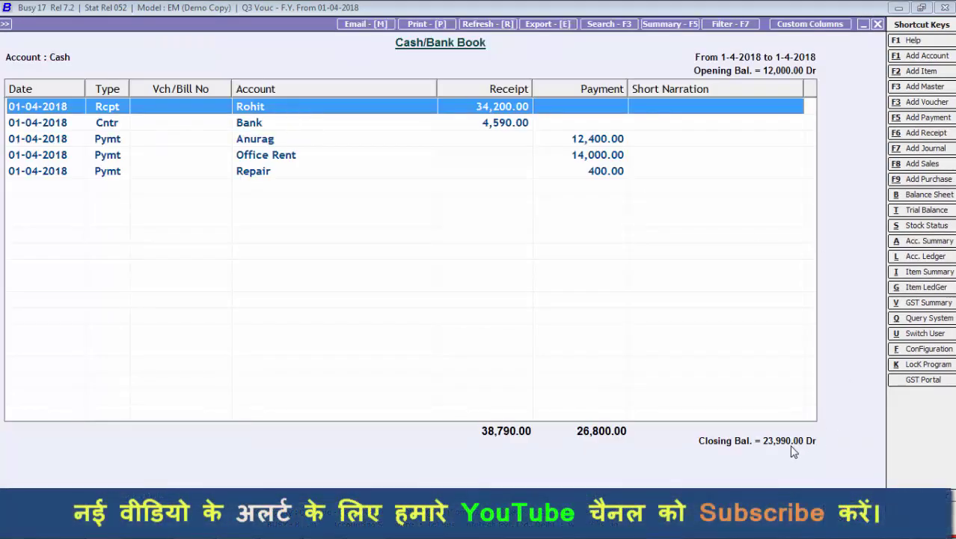
Step: Compare the cash book's closing balance with the cash balance answer below the transactions in the PDF exercise
key("alt+Tab")
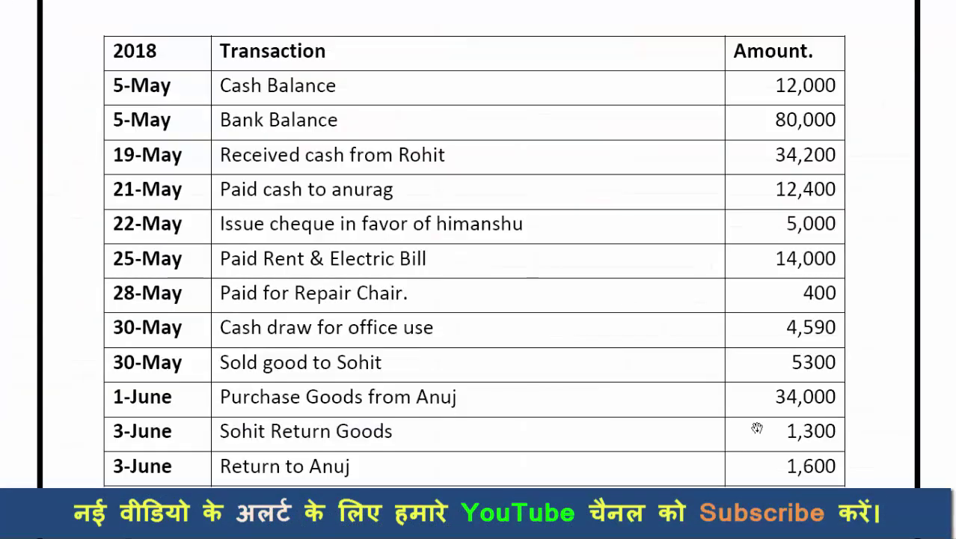
scroll(622, 406, "down", 1)
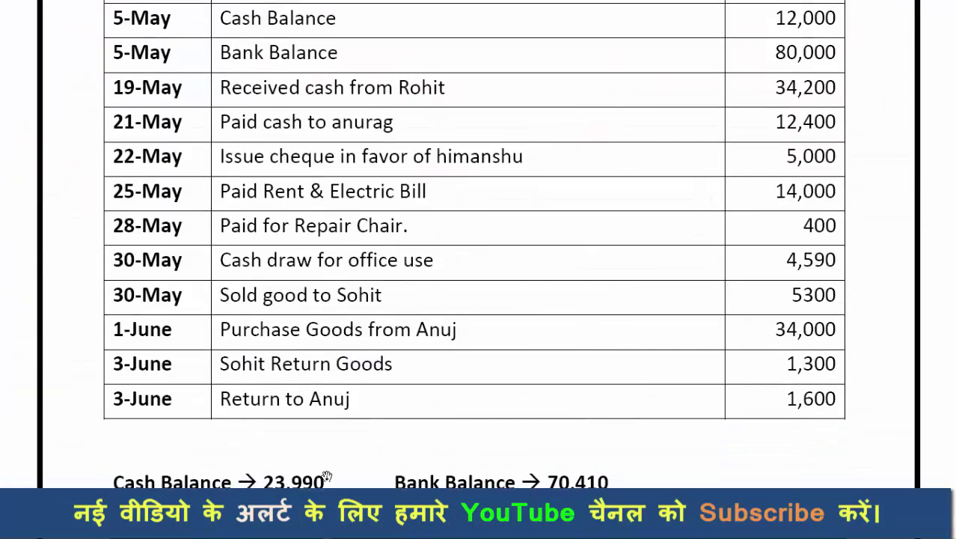
scroll(270, 484, "up", 1)
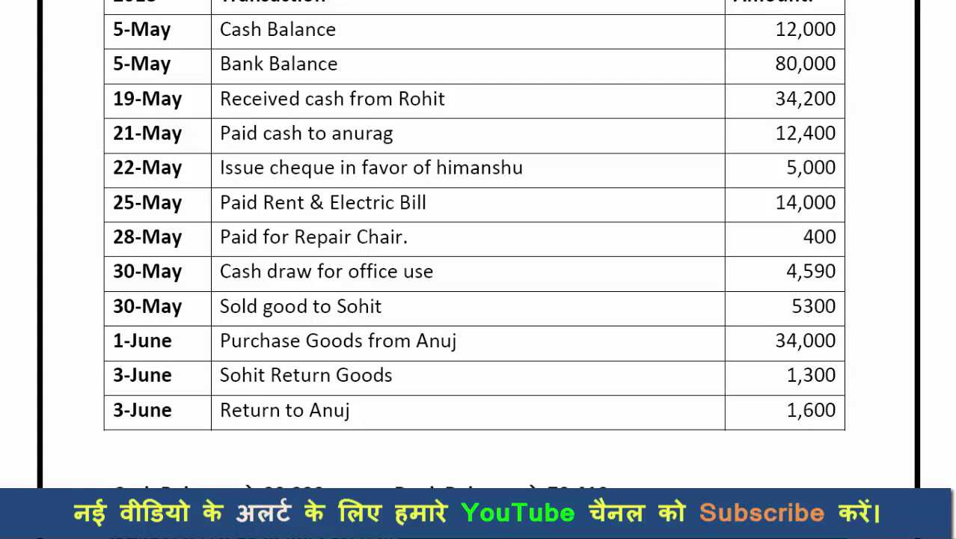
key("alt+Tab")
Step: Display the Cash/Bank Book for the Bank account for the same 01-04-2018 period
key("Escape")
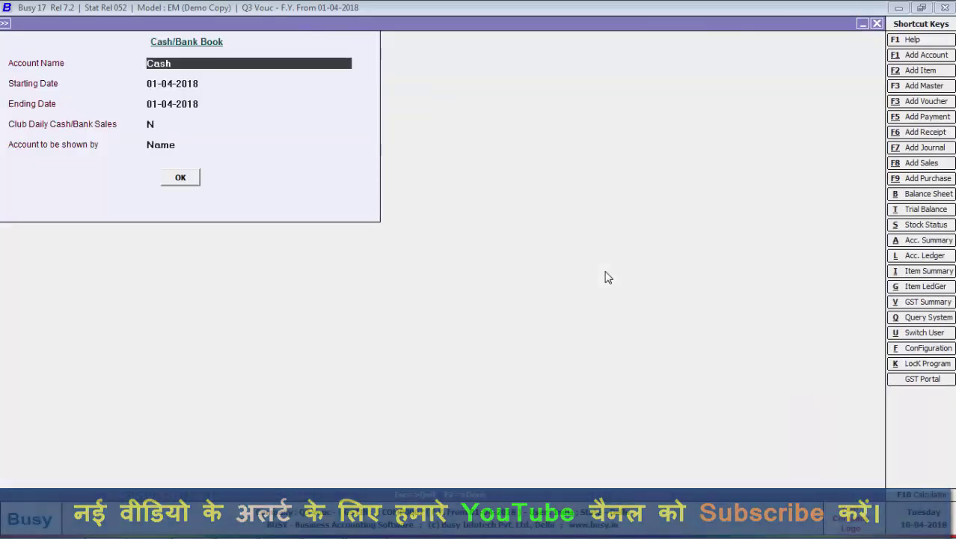
type("b")
key("Return")
key("Return")
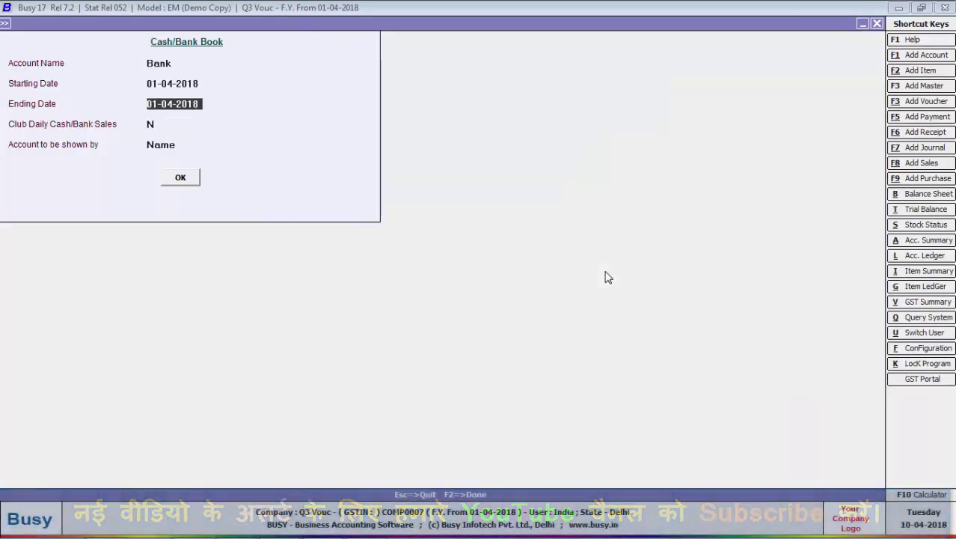
key("Return")
key("Return")
key("Return")
key("F2")
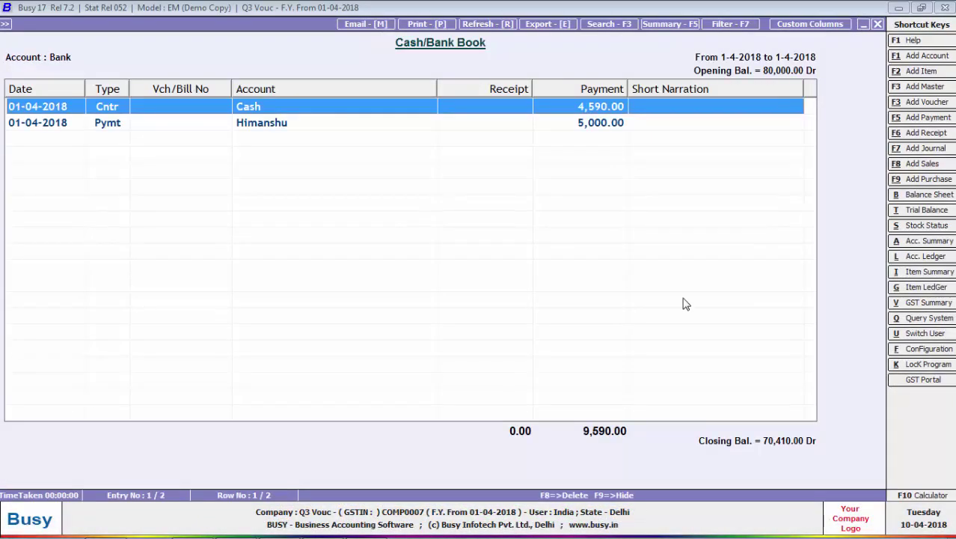